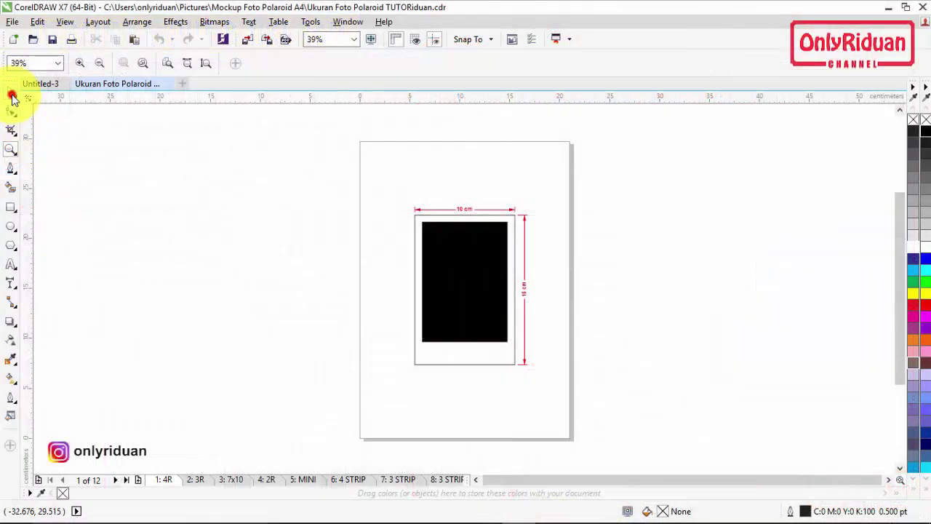
Look through the polaroid frame sizes on all template pages, from 4R to SNAPSHOT B
{"action": "left_click", "coordinate": [12, 93]}
{"action": "left_click", "coordinate": [139, 154]}
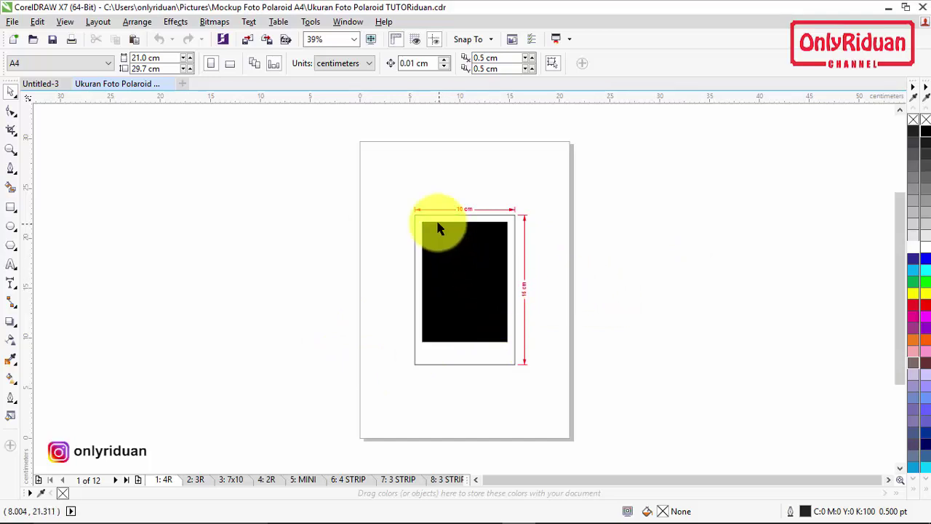
{"action": "left_click", "coordinate": [194, 480]}
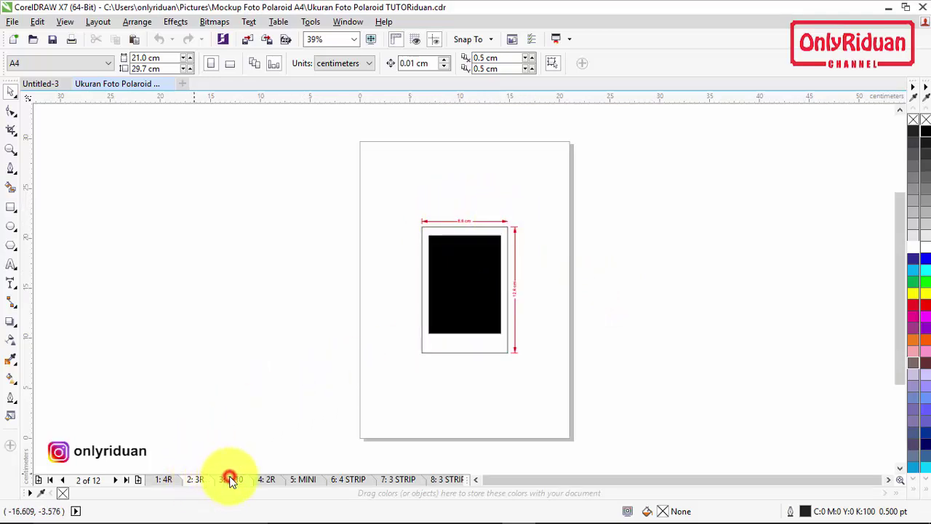
{"action": "left_click", "coordinate": [229, 480]}
{"action": "left_click", "coordinate": [265, 480]}
{"action": "left_click", "coordinate": [302, 480]}
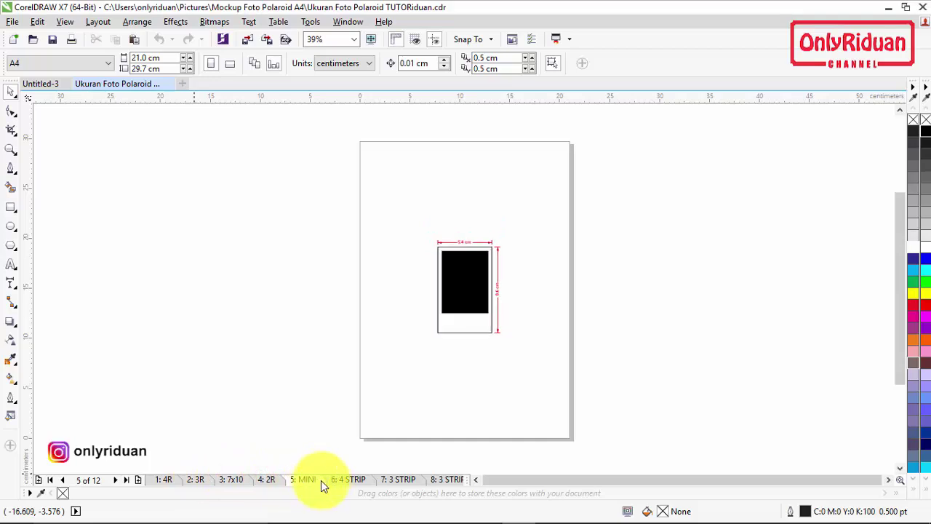
{"action": "left_click", "coordinate": [349, 480]}
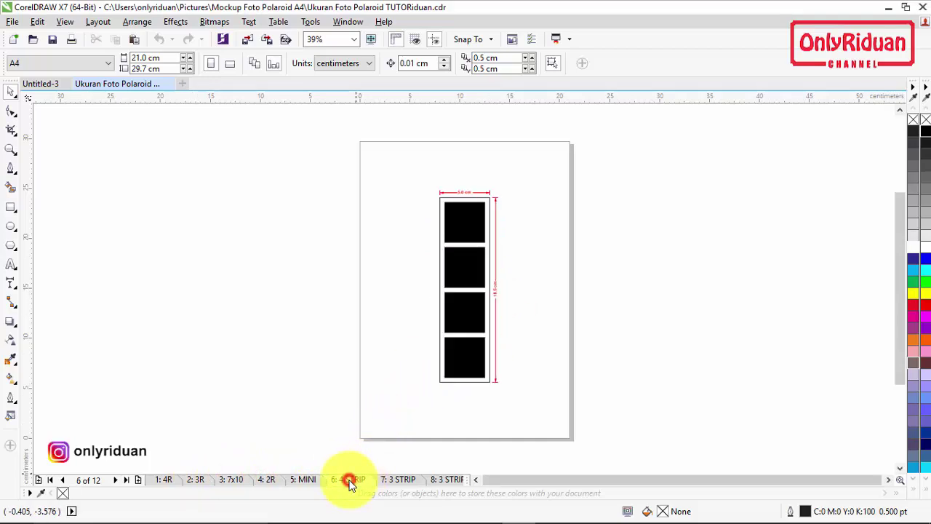
{"action": "left_click", "coordinate": [398, 480]}
{"action": "left_click", "coordinate": [440, 480]}
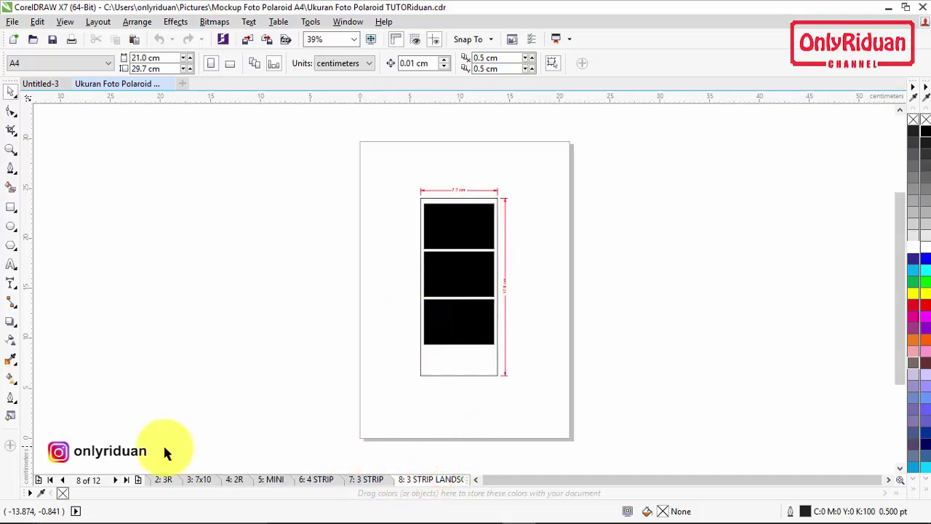
{"action": "left_click", "coordinate": [115, 480]}
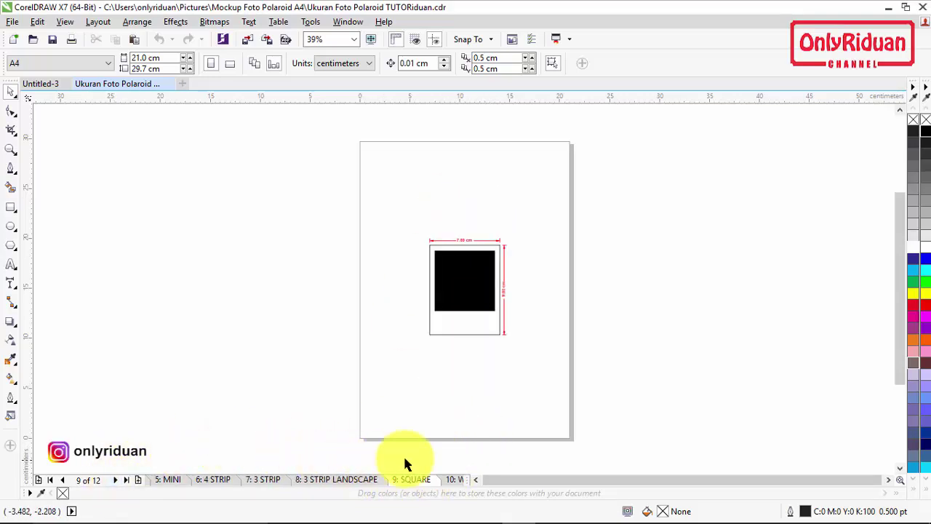
{"action": "left_click", "coordinate": [115, 480]}
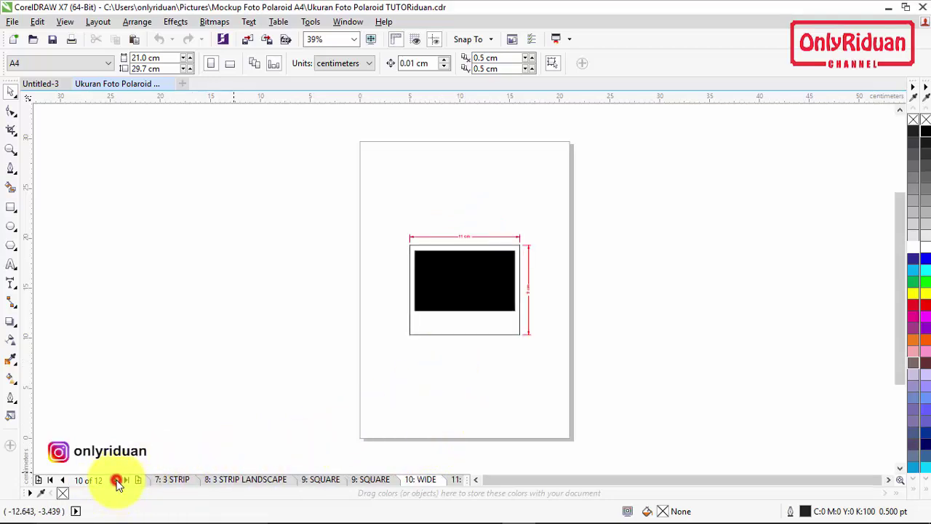
{"action": "left_click", "coordinate": [116, 480]}
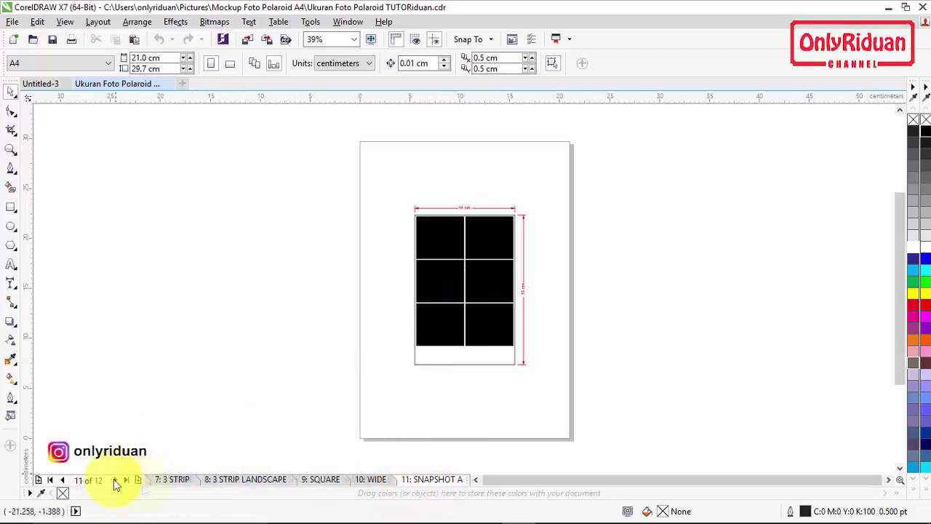
{"action": "left_click", "coordinate": [117, 480]}
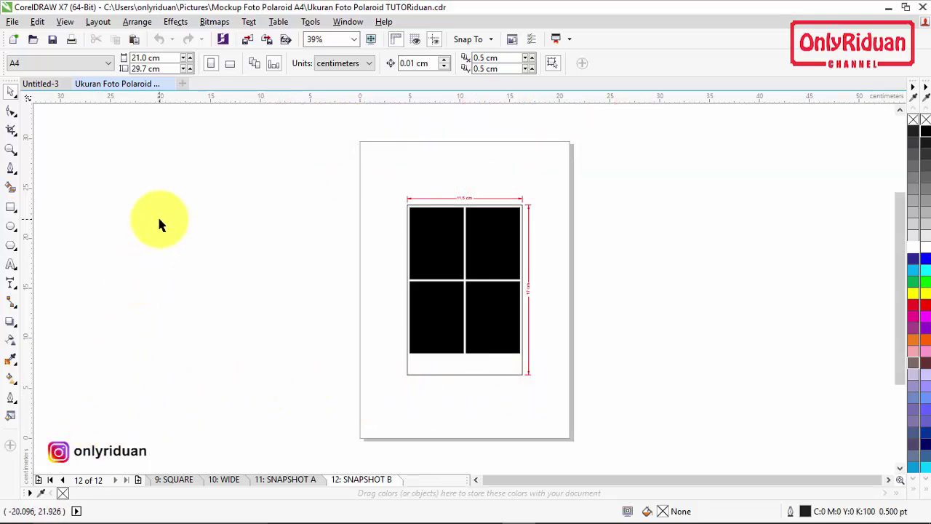
Create a new single-page portrait A4 document in CMYK at 300 dpi
{"action": "left_click", "coordinate": [181, 83]}
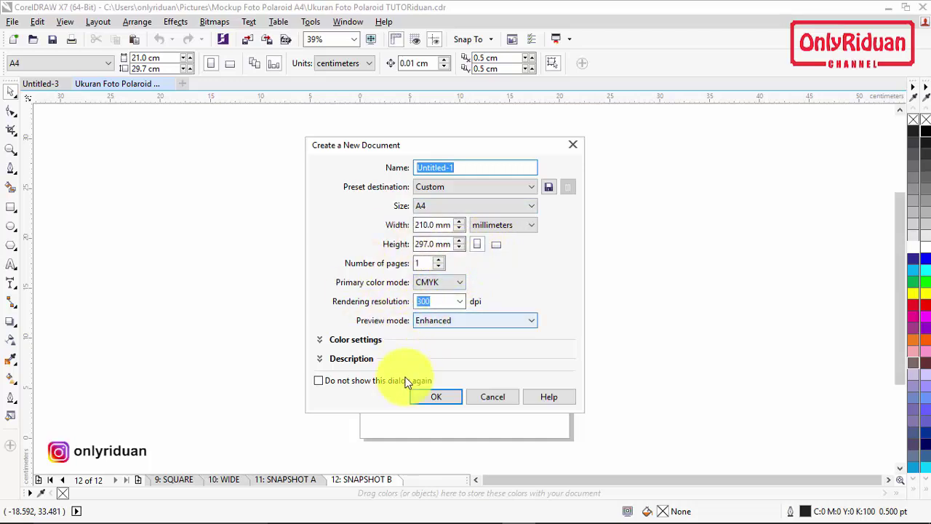
{"action": "left_click", "coordinate": [429, 395]}
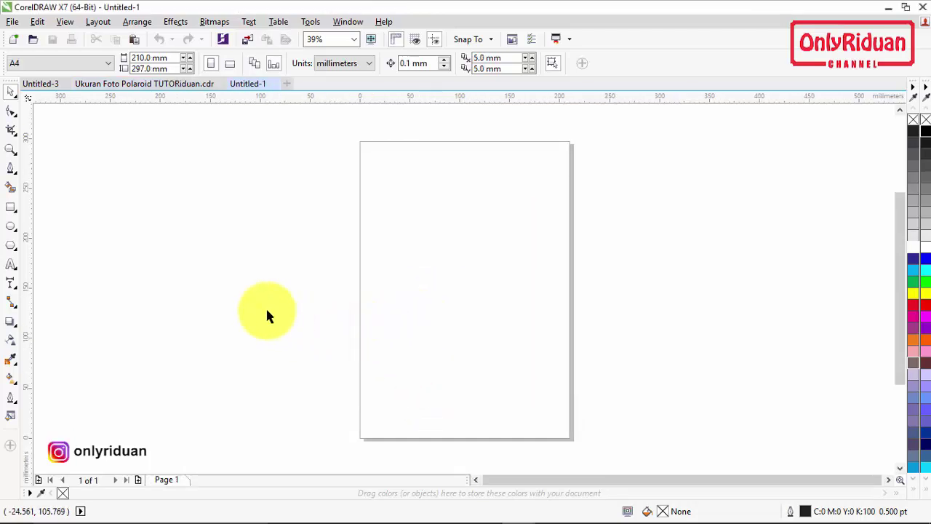
Copy the MINI polaroid frame without its dimension lines from the template file into the new document, and place it at the page's upper-left corner
{"action": "left_click", "coordinate": [150, 86]}
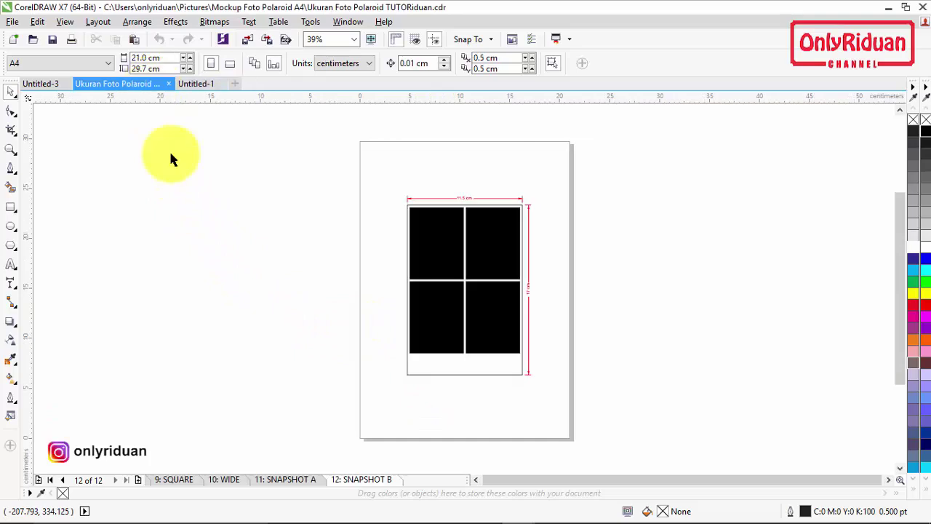
{"action": "left_click", "coordinate": [49, 479]}
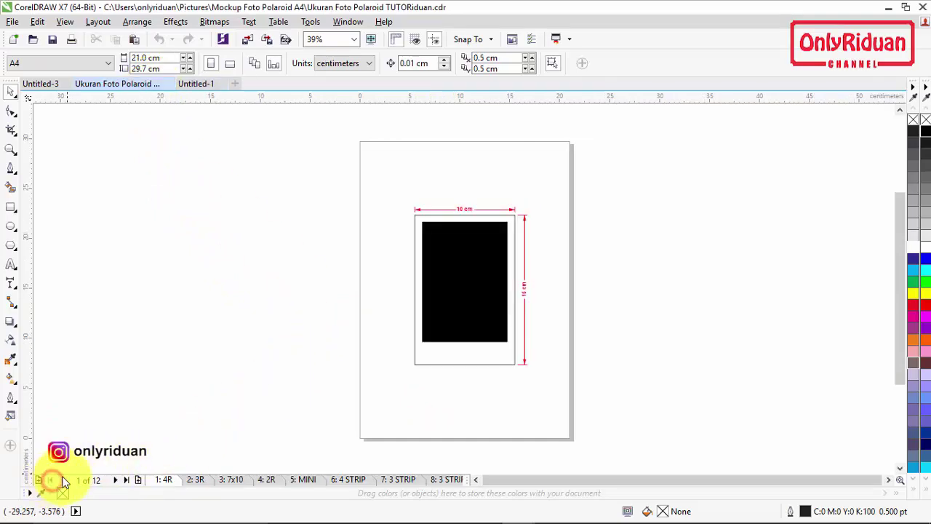
{"action": "left_click", "coordinate": [312, 479]}
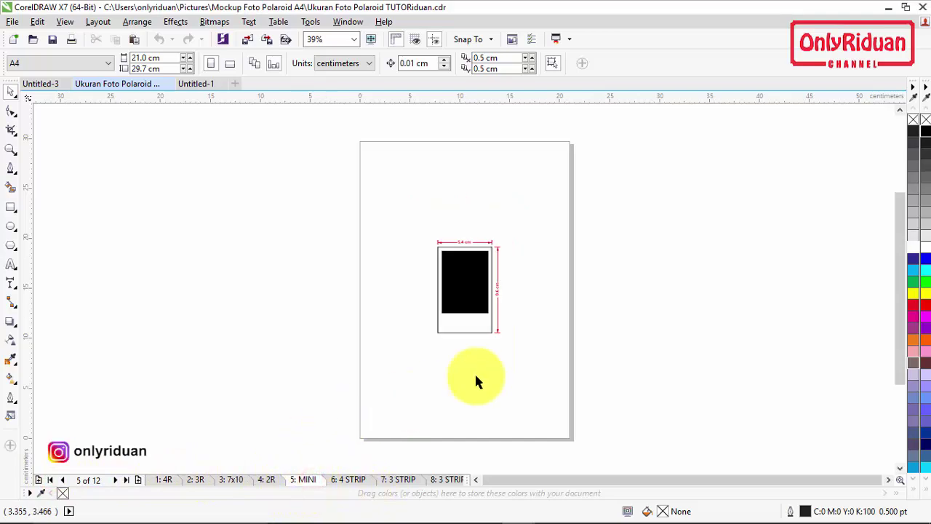
{"action": "left_click_drag", "start_coordinate": [416, 243], "coordinate": [494, 350]}
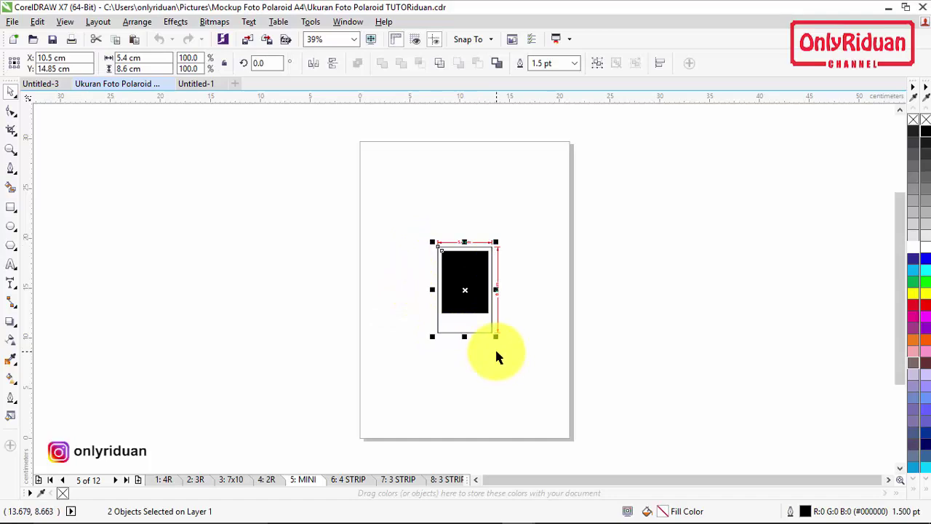
{"action": "left_click", "coordinate": [205, 84]}
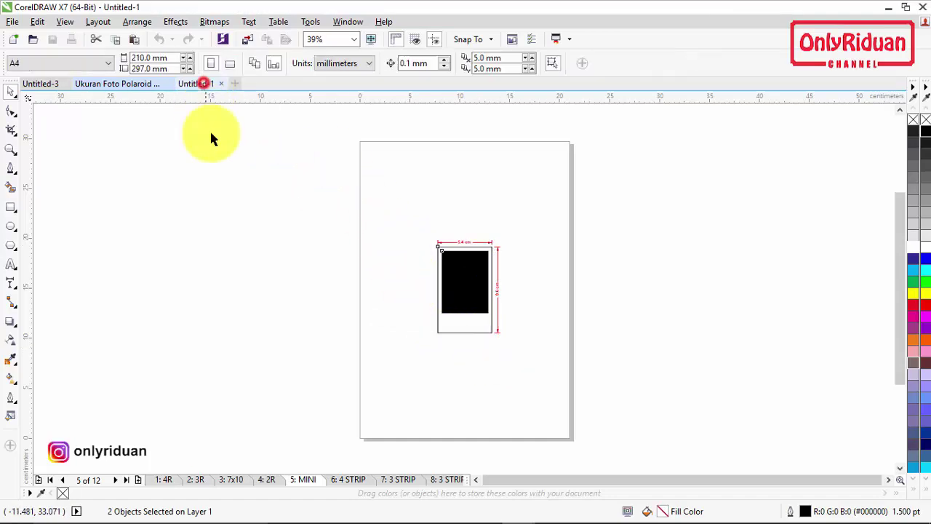
{"action": "key", "text": "ctrl+v"}
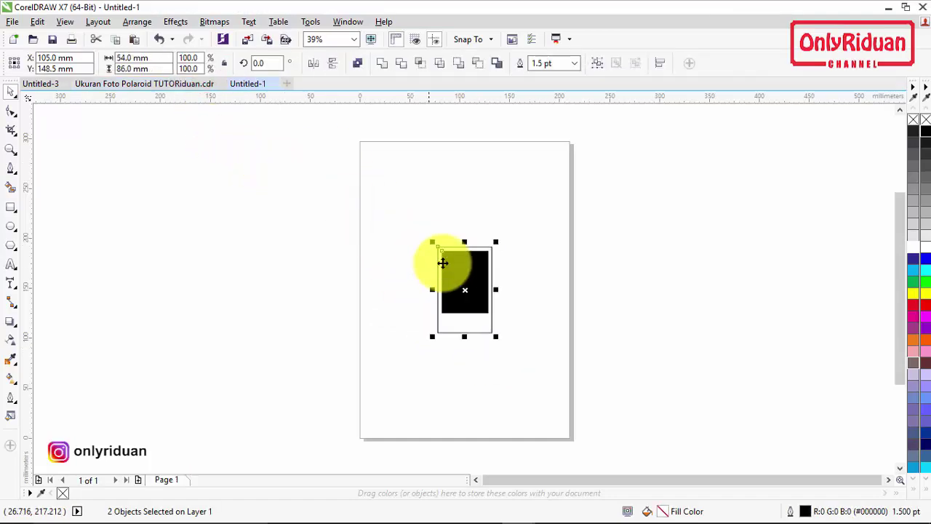
{"action": "left_click_drag", "start_coordinate": [462, 279], "coordinate": [393, 181]}
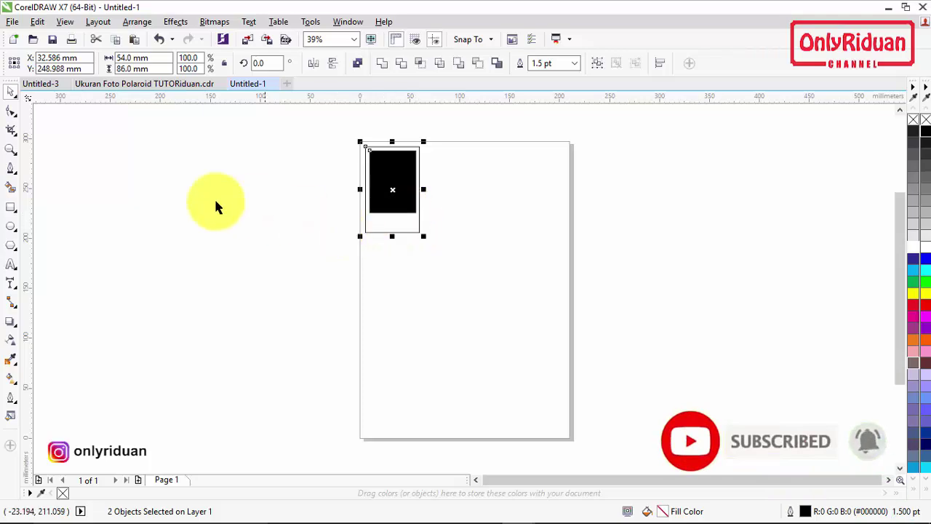
Duplicate the frame edge to edge to the right by its upper-left node, and repeat the duplication to make a row of three
{"action": "left_click", "coordinate": [13, 151]}
{"action": "left_click_drag", "start_coordinate": [339, 131], "coordinate": [591, 274]}
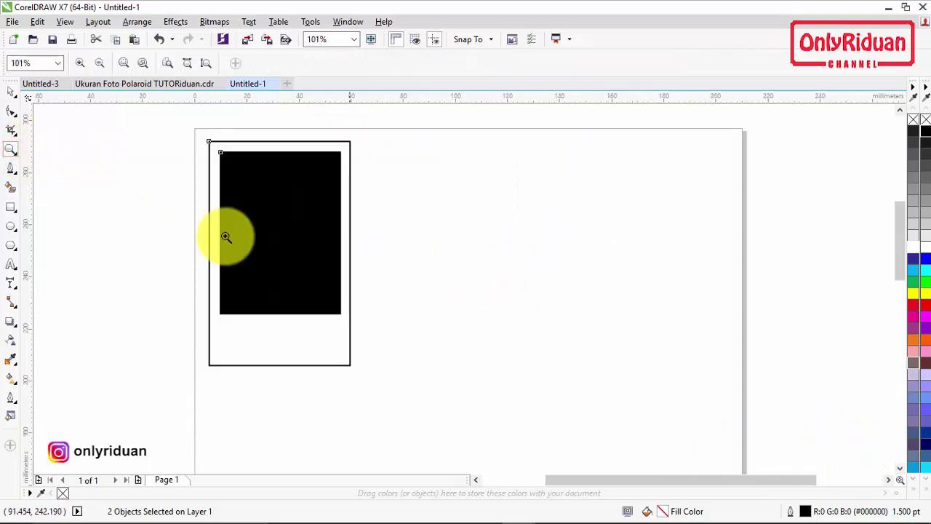
{"action": "left_click", "coordinate": [13, 93]}
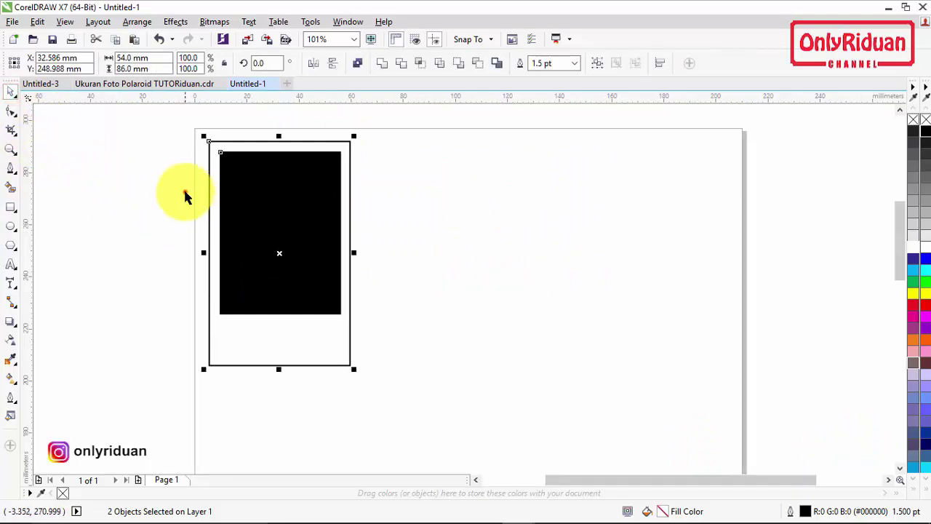
{"action": "left_click", "coordinate": [252, 202]}
{"action": "left_click_drag", "start_coordinate": [131, 109], "coordinate": [451, 405]}
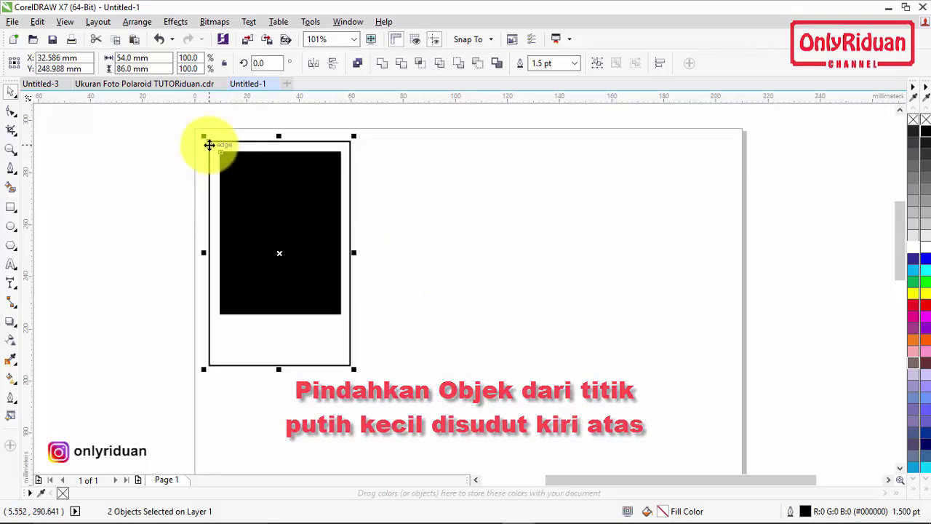
{"action": "left_click_drag", "start_coordinate": [209, 142], "coordinate": [349, 141]}
{"action": "right_click", "coordinate": [351, 143]}
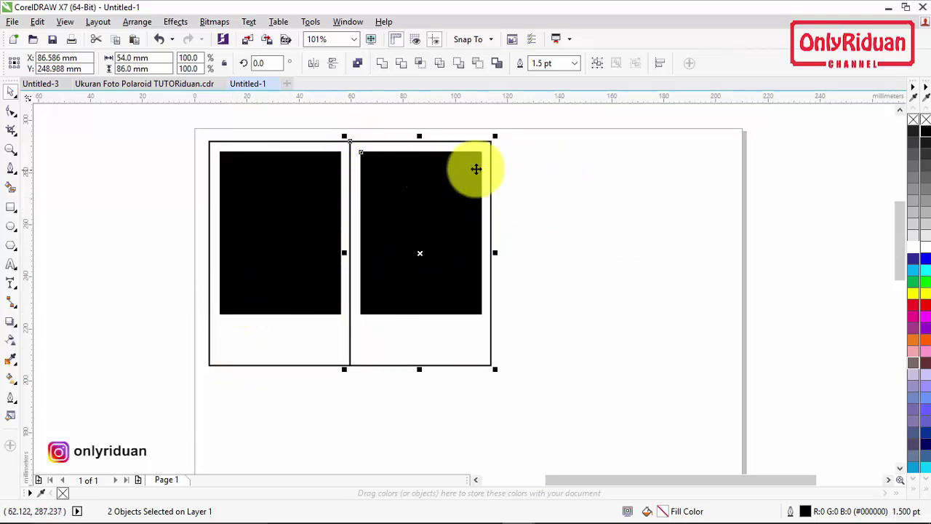
{"action": "key", "text": "ctrl+d"}
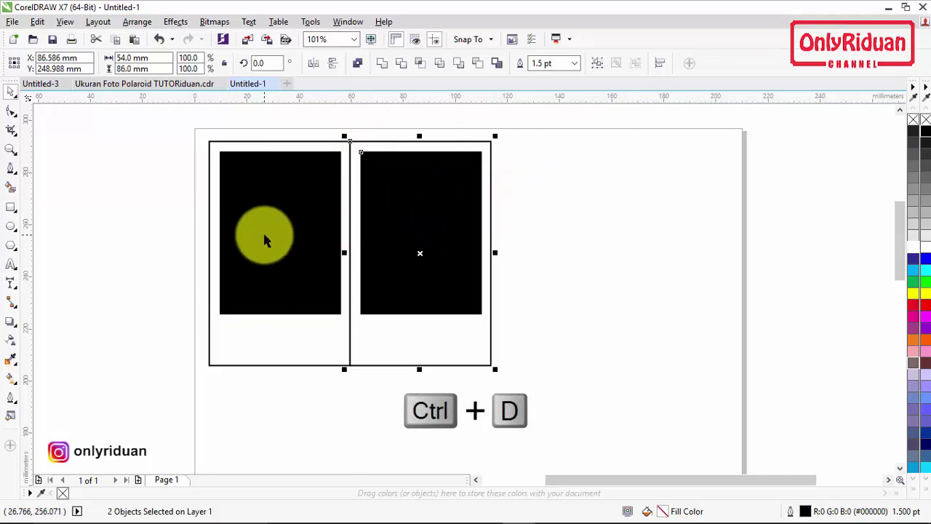
{"action": "key", "text": "ctrl+d"}
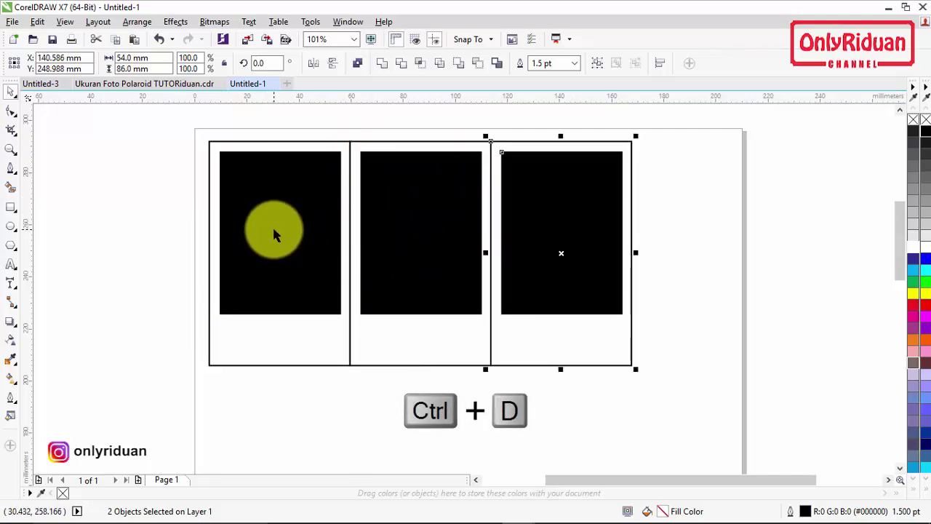
Duplicate the row of three frames directly below itself, and repeat the duplication to fill the page with three rows
{"action": "scroll", "coordinate": [273, 223], "scroll_direction": "down", "scroll_amount": 2}
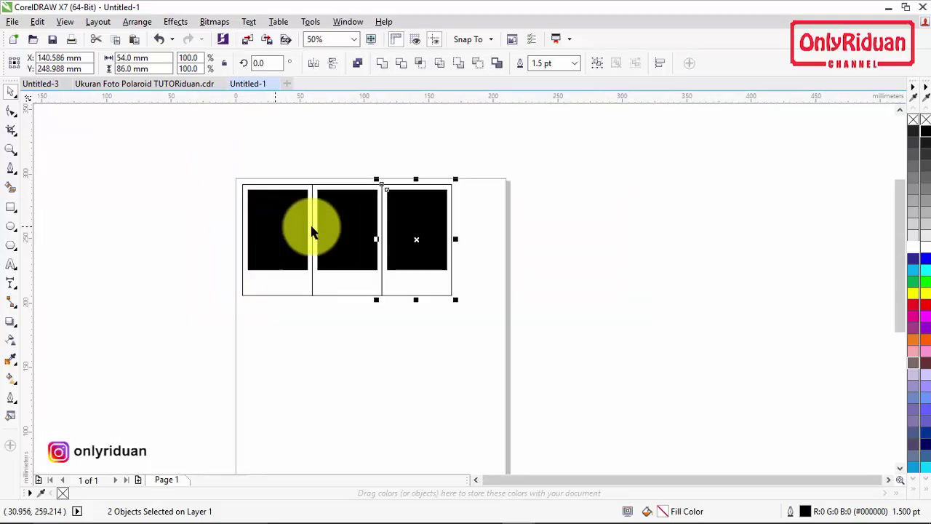
{"action": "left_click", "coordinate": [542, 241]}
{"action": "left_click_drag", "start_coordinate": [234, 170], "coordinate": [464, 304]}
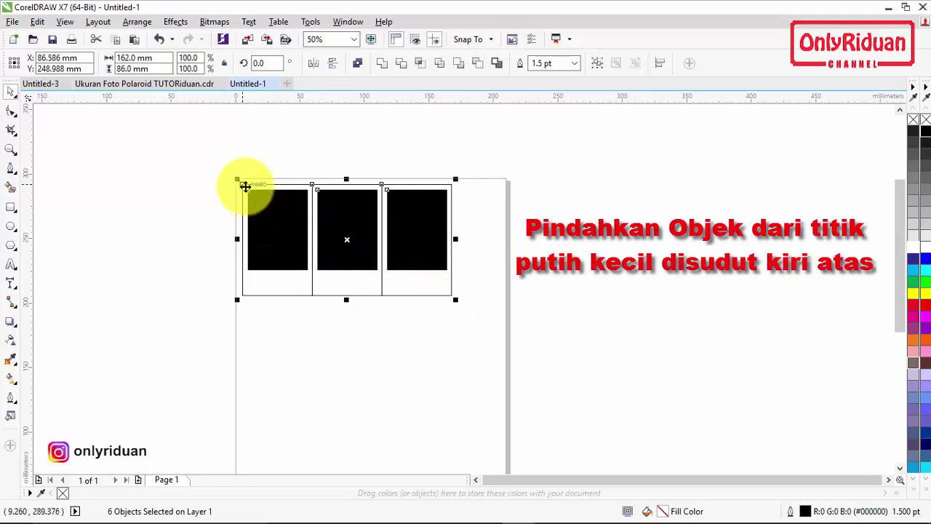
{"action": "left_click_drag", "start_coordinate": [243, 184], "coordinate": [242, 297]}
{"action": "right_click", "coordinate": [242, 296]}
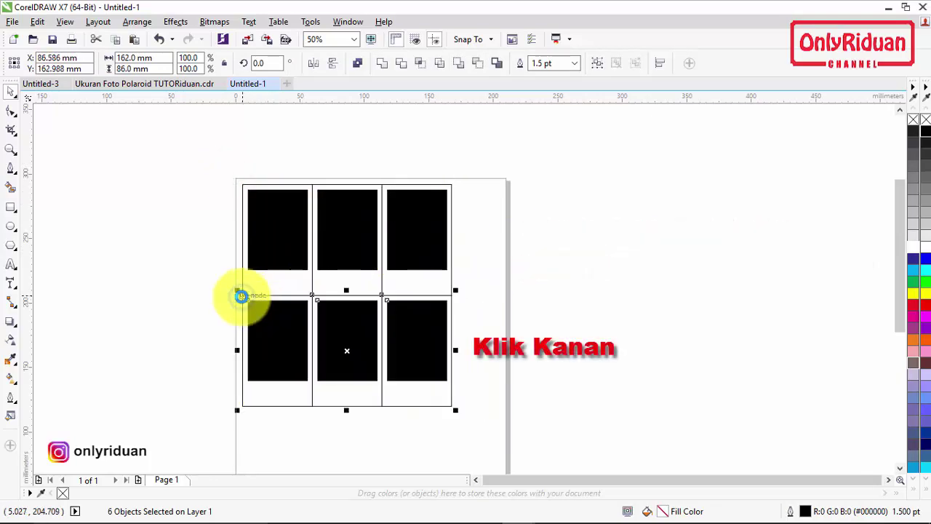
{"action": "left_click_drag", "start_coordinate": [900, 222], "coordinate": [902, 247]}
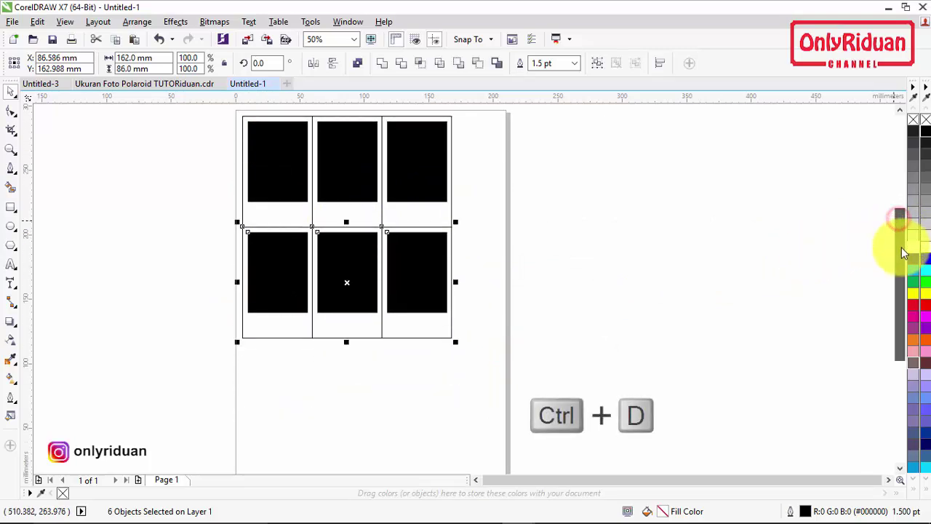
{"action": "key", "text": "ctrl+d"}
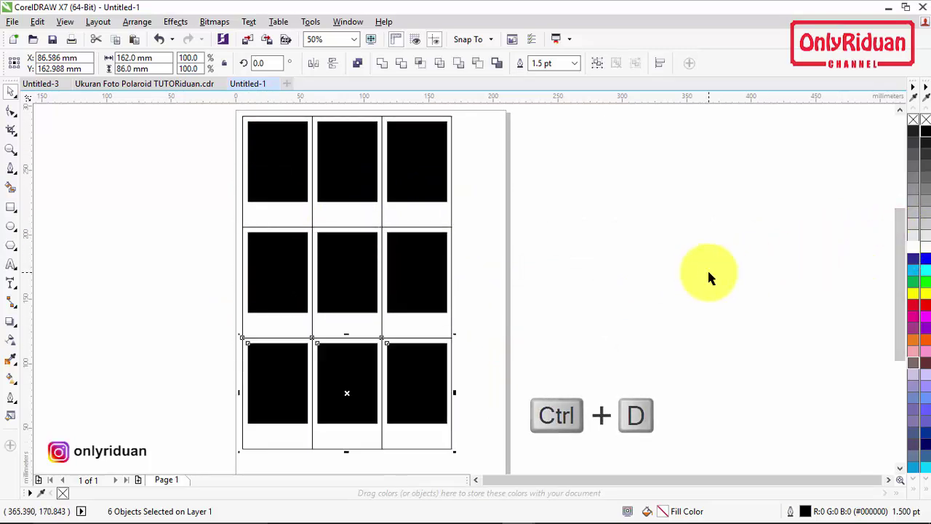
{"action": "left_click_drag", "start_coordinate": [899, 271], "coordinate": [906, 295]}
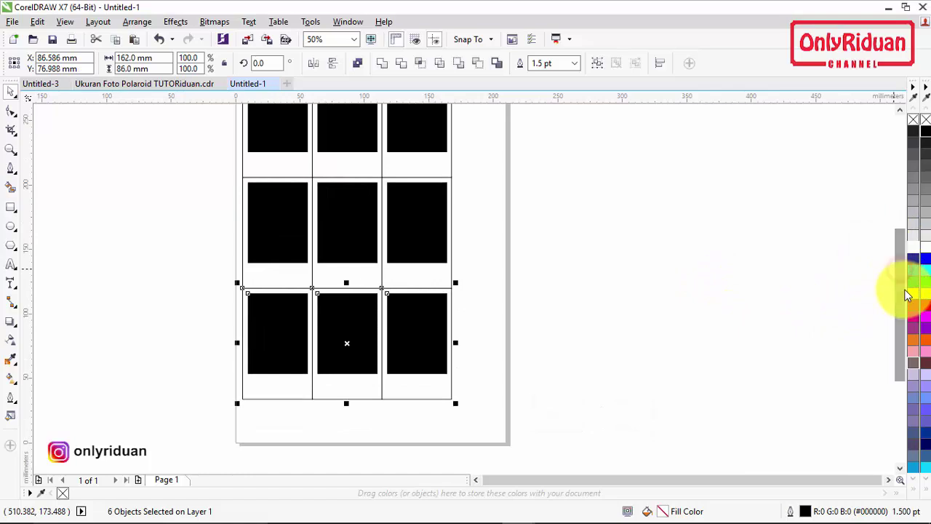
{"action": "scroll", "coordinate": [567, 294], "scroll_direction": "down", "scroll_amount": 1}
{"action": "scroll", "coordinate": [506, 251], "scroll_direction": "up", "scroll_amount": 1}
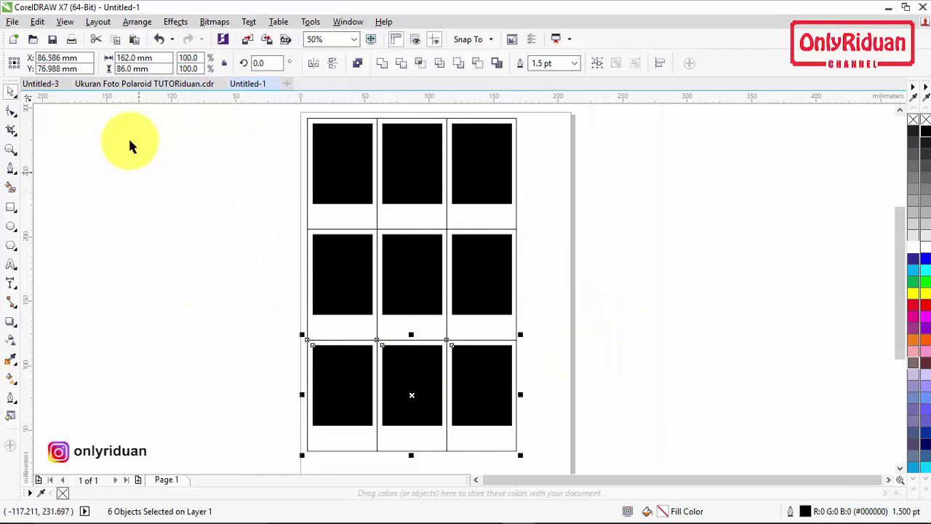
Check the MINI frame's dimensions in the template file, and return to the frame grid in the new document
{"action": "left_click", "coordinate": [129, 83]}
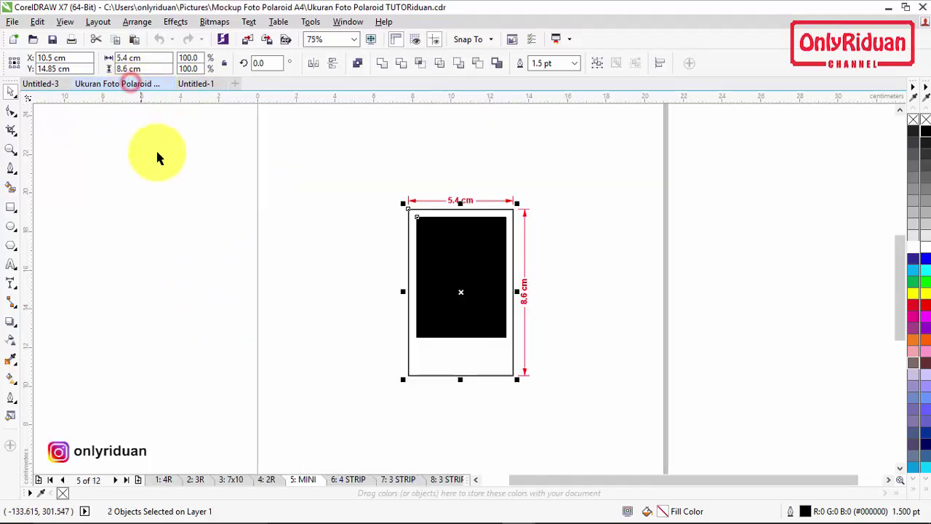
{"action": "left_click", "coordinate": [353, 216]}
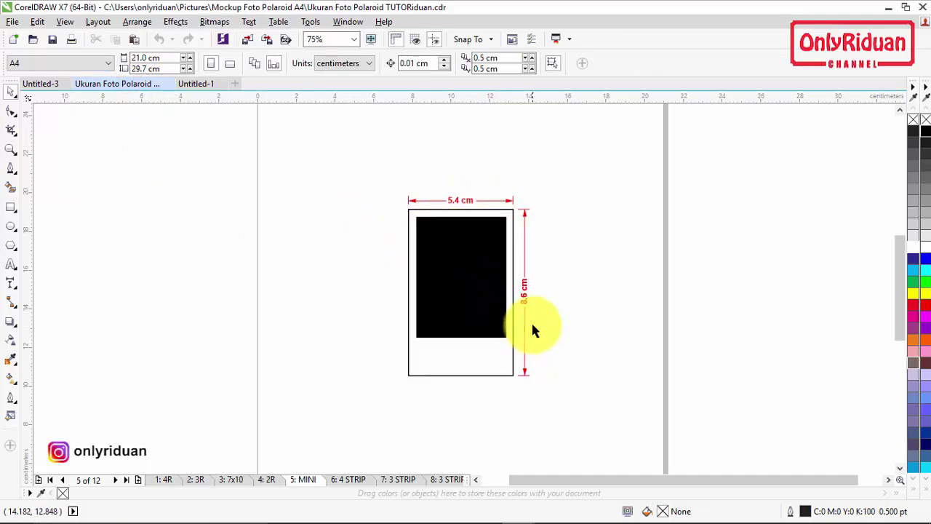
{"action": "left_click", "coordinate": [196, 82]}
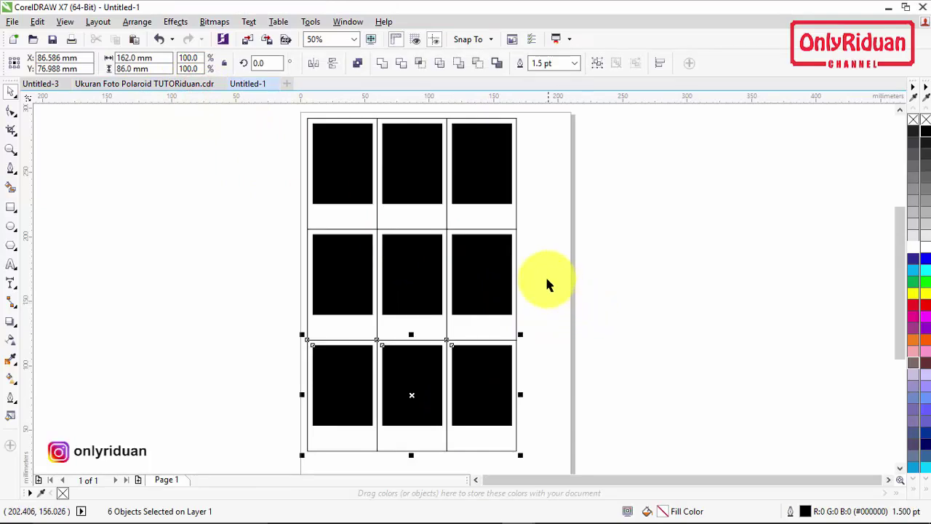
{"action": "scroll", "coordinate": [546, 281], "scroll_direction": "down", "scroll_amount": 1}
{"action": "scroll", "coordinate": [477, 270], "scroll_direction": "up", "scroll_amount": 1}
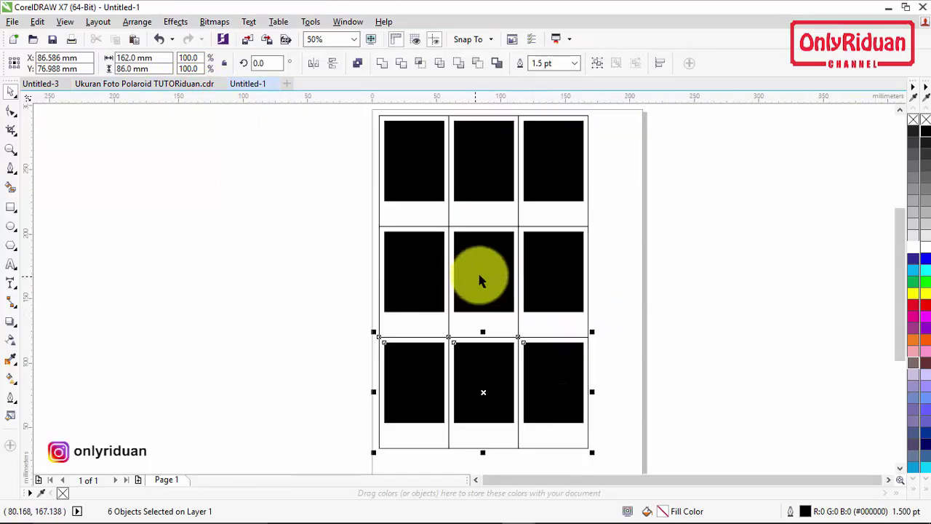
Switch the A4 page to landscape orientation, and move the three-by-three frame grid off the page to its left
{"action": "scroll", "coordinate": [536, 270], "scroll_direction": "down", "scroll_amount": 1}
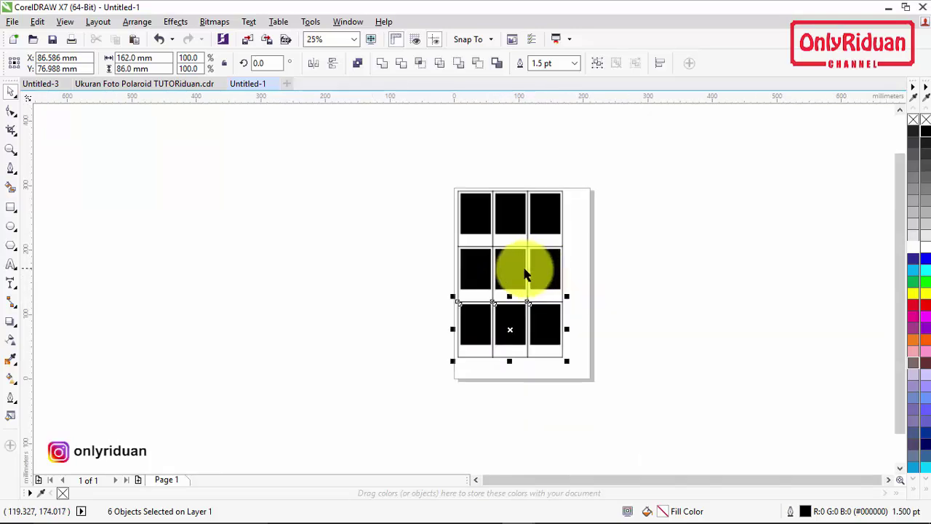
{"action": "left_click", "coordinate": [316, 247]}
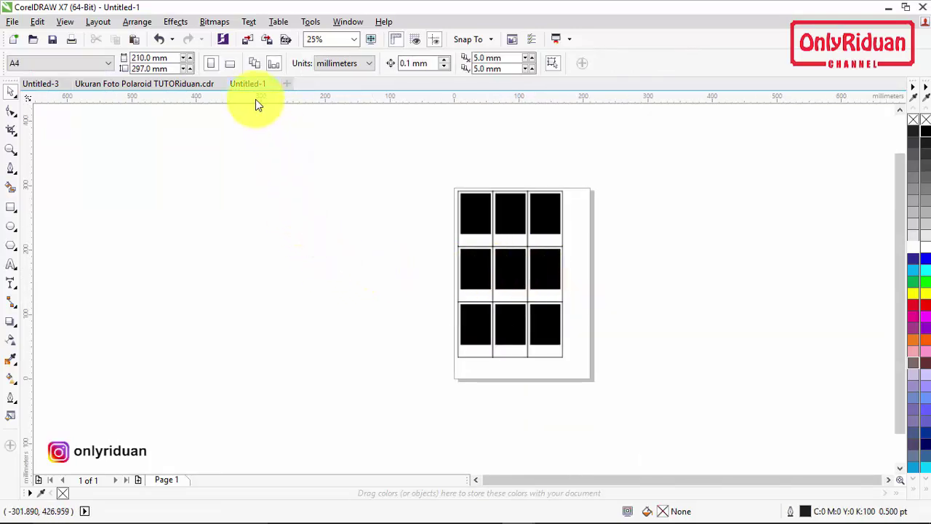
{"action": "left_click", "coordinate": [230, 64]}
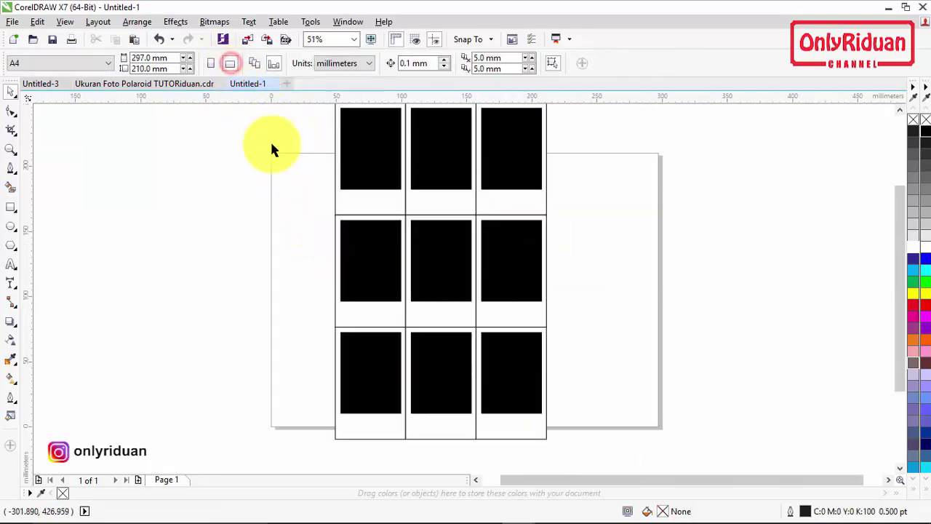
{"action": "scroll", "coordinate": [503, 236], "scroll_direction": "down", "scroll_amount": 1}
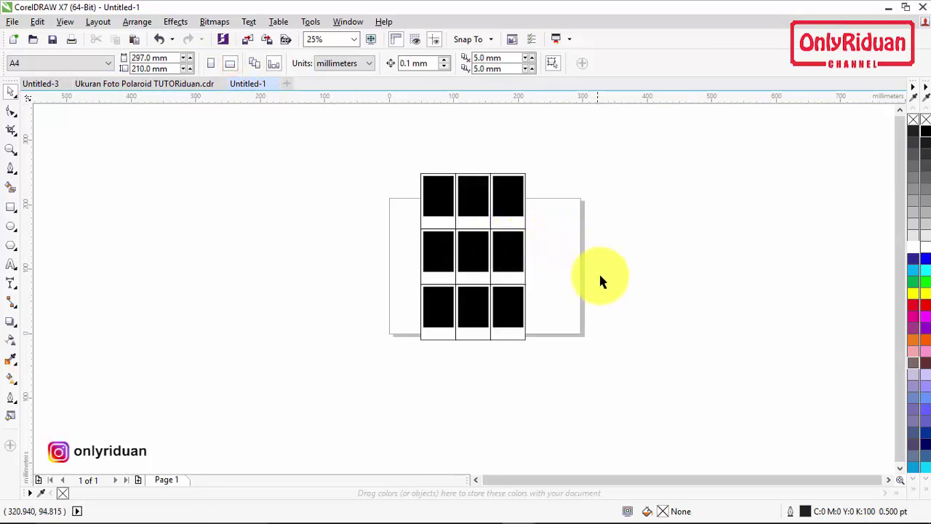
{"action": "left_click_drag", "start_coordinate": [380, 152], "coordinate": [555, 385]}
{"action": "left_click_drag", "start_coordinate": [479, 269], "coordinate": [297, 288]}
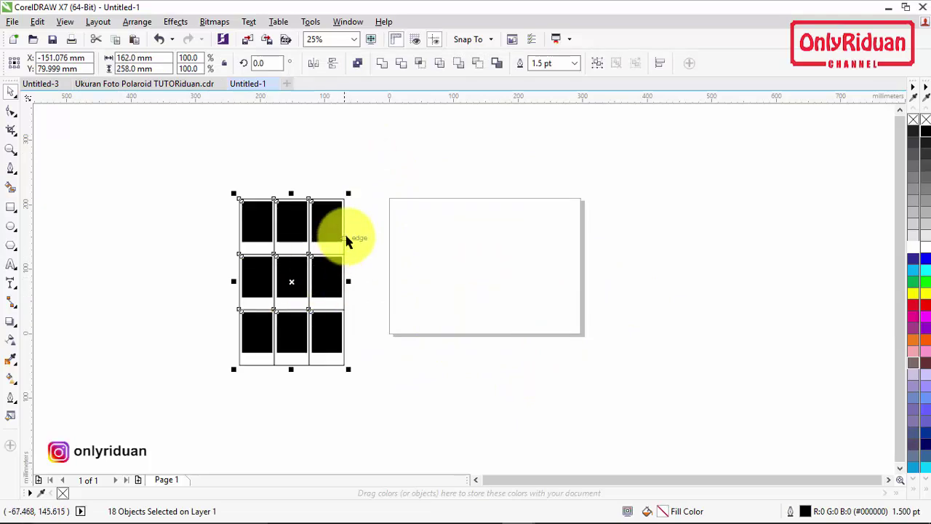
Move one MINI frame from the grid to the page's upper-left corner, and duplicate it edge to edge to make a row of five
{"action": "scroll", "coordinate": [346, 240], "scroll_direction": "up", "scroll_amount": 1}
{"action": "scroll", "coordinate": [383, 188], "scroll_direction": "up", "scroll_amount": 1}
{"action": "left_click_drag", "start_coordinate": [120, 147], "coordinate": [211, 273]}
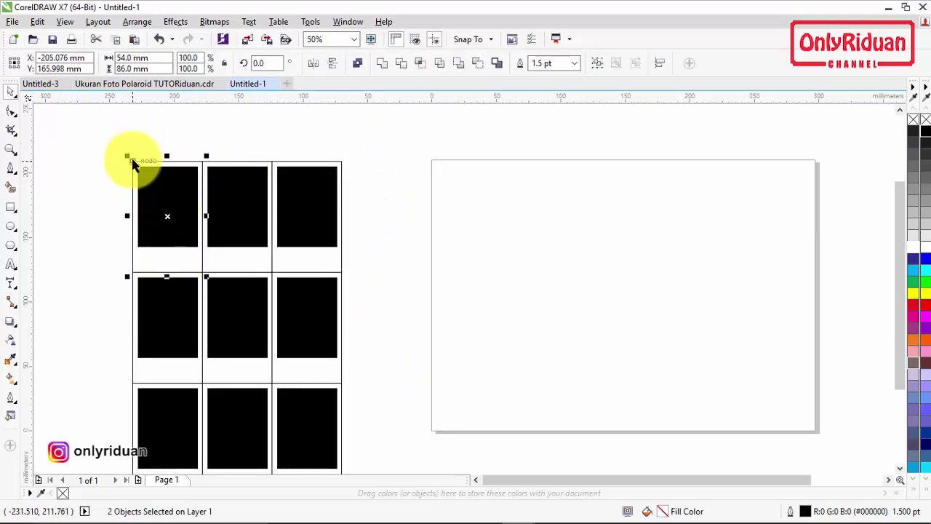
{"action": "left_click_drag", "start_coordinate": [133, 165], "coordinate": [509, 170]}
{"action": "right_click", "coordinate": [509, 170]}
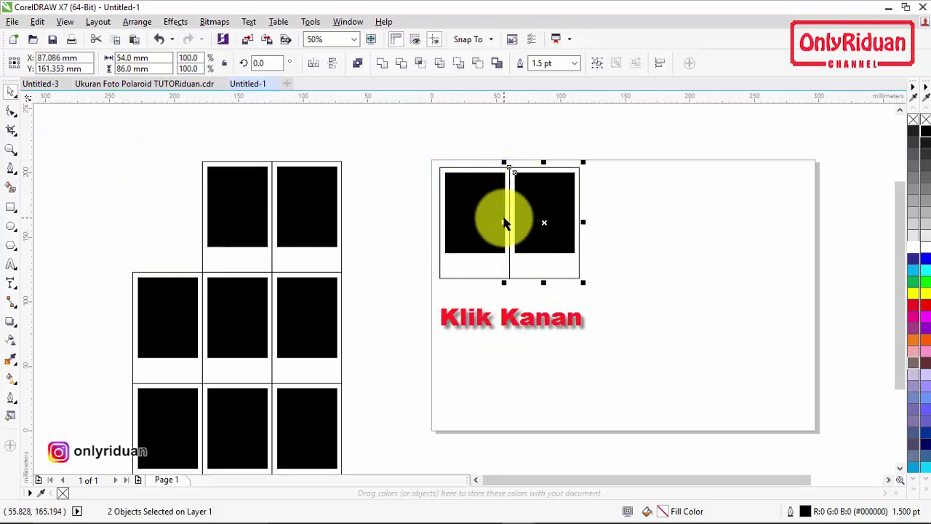
{"action": "key", "text": "ctrl+d"}
{"action": "key", "text": "ctrl+d"}
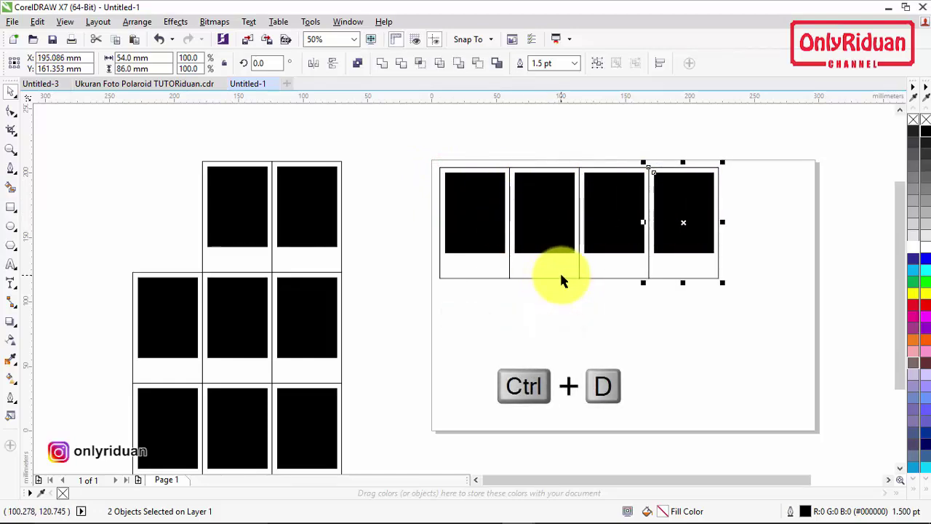
{"action": "key", "text": "ctrl+d"}
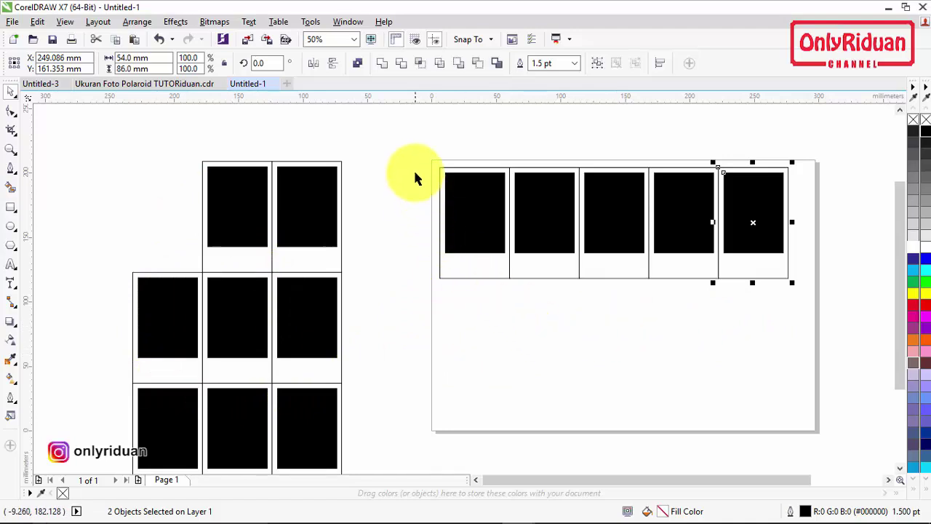
Duplicate the row of five frames directly below itself, edge to edge
{"action": "left_click_drag", "start_coordinate": [416, 141], "coordinate": [820, 306]}
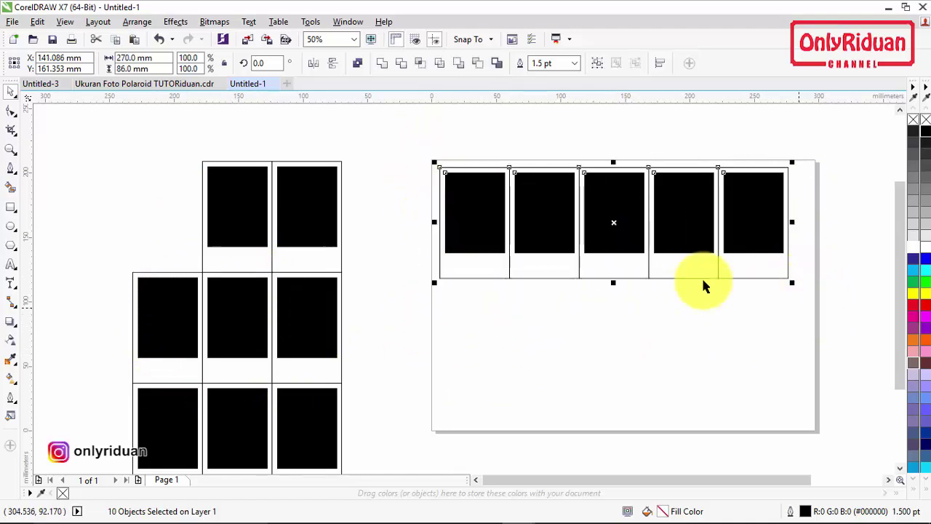
{"action": "left_click_drag", "start_coordinate": [439, 166], "coordinate": [440, 279]}
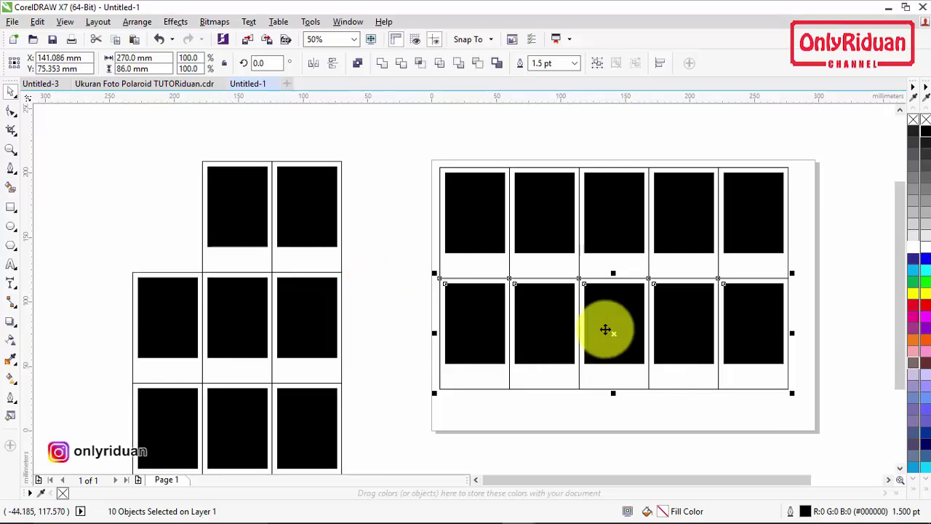
Group the two rows of frames on the page, and center the group on the page
{"action": "left_click_drag", "start_coordinate": [843, 408], "coordinate": [386, 146]}
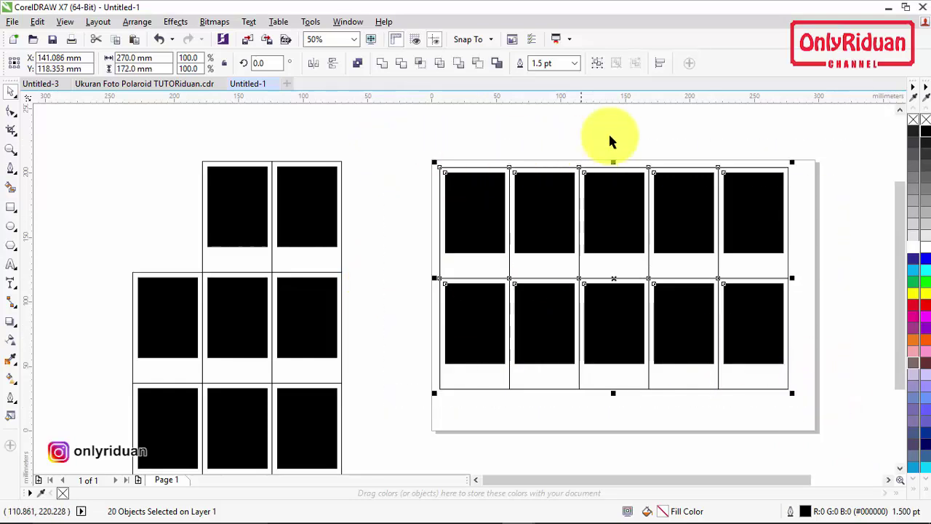
{"action": "left_click", "coordinate": [598, 64]}
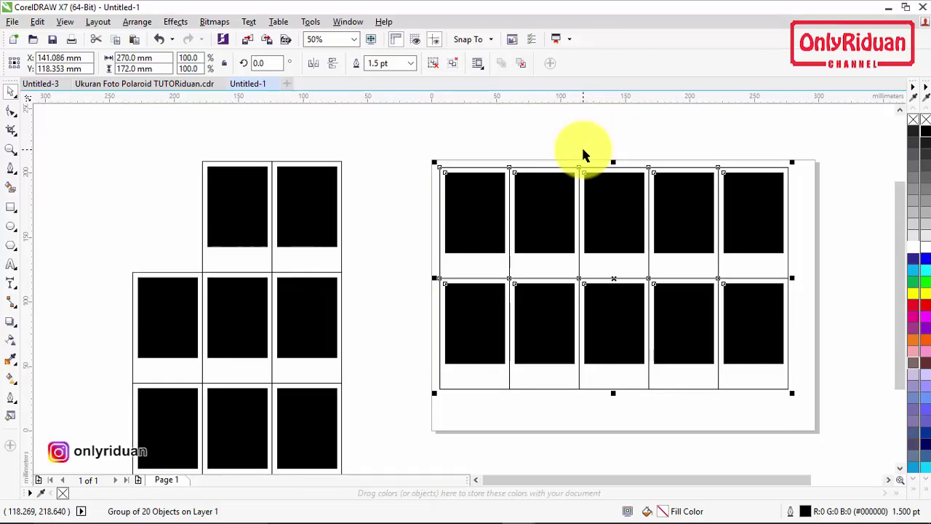
{"action": "key", "text": "p"}
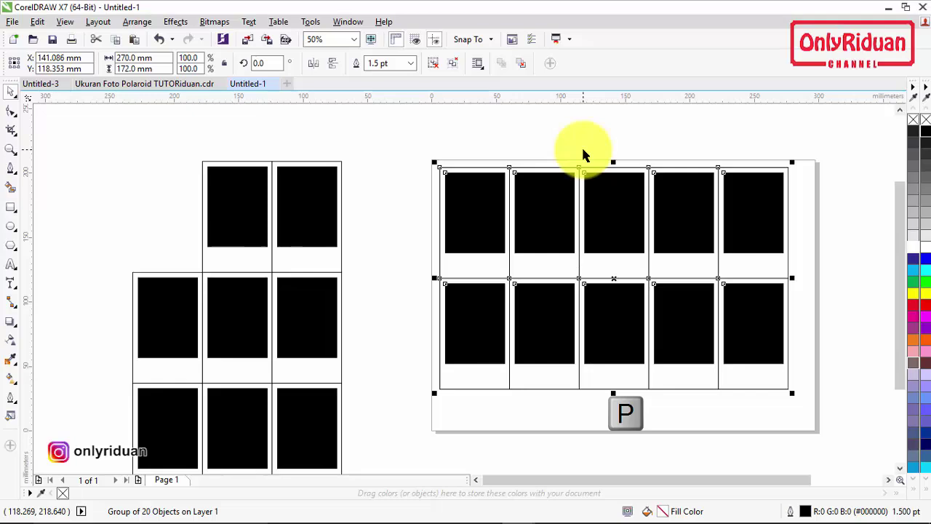
{"action": "key", "text": "p"}
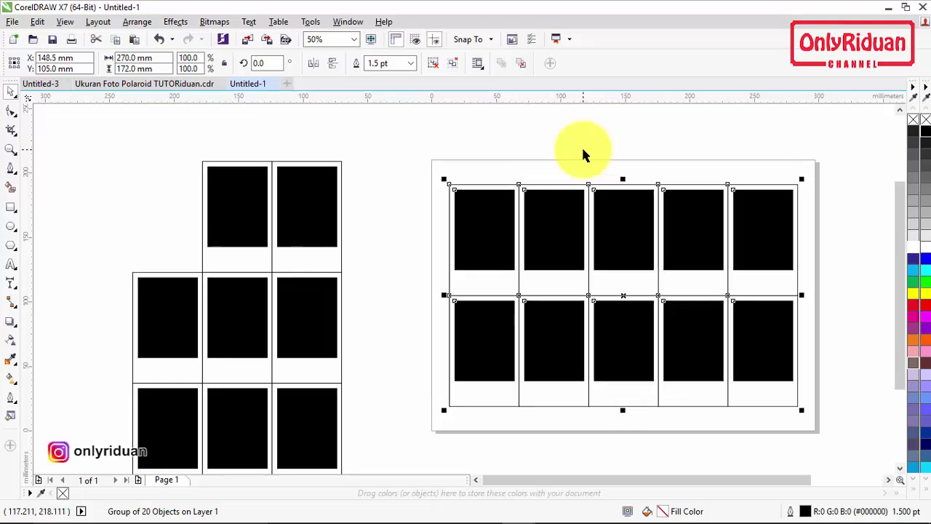
{"action": "left_click", "coordinate": [439, 155]}
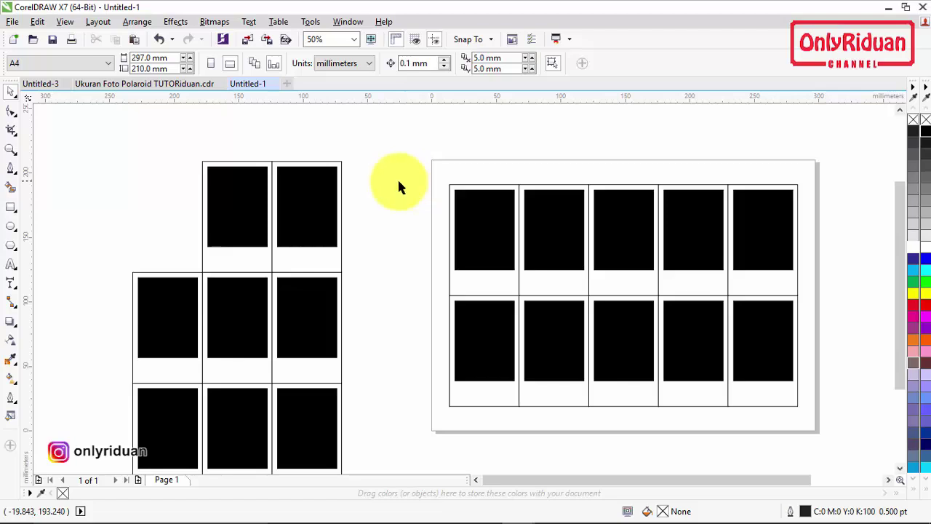
Delete the leftover frames beside the page, and add a second page to the document
{"action": "left_click_drag", "start_coordinate": [99, 126], "coordinate": [376, 445]}
{"action": "key", "text": "Delete"}
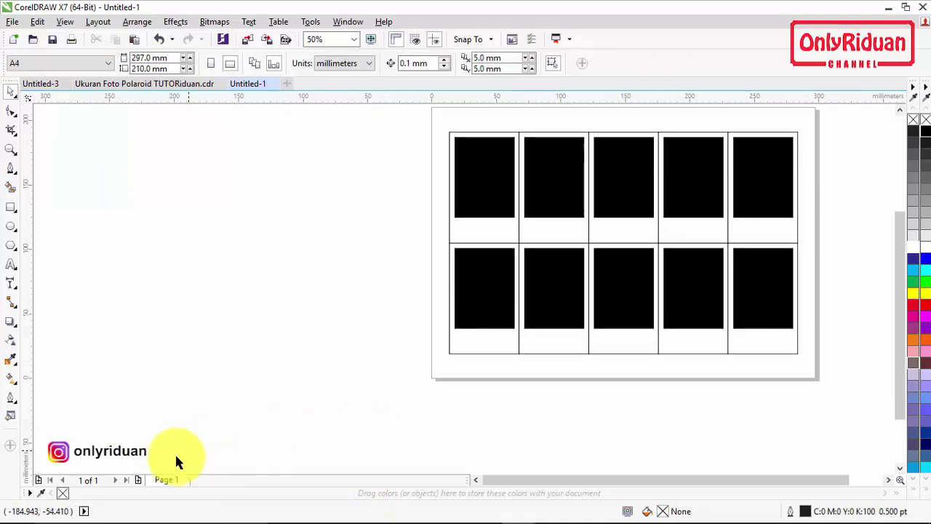
{"action": "left_click", "coordinate": [139, 480]}
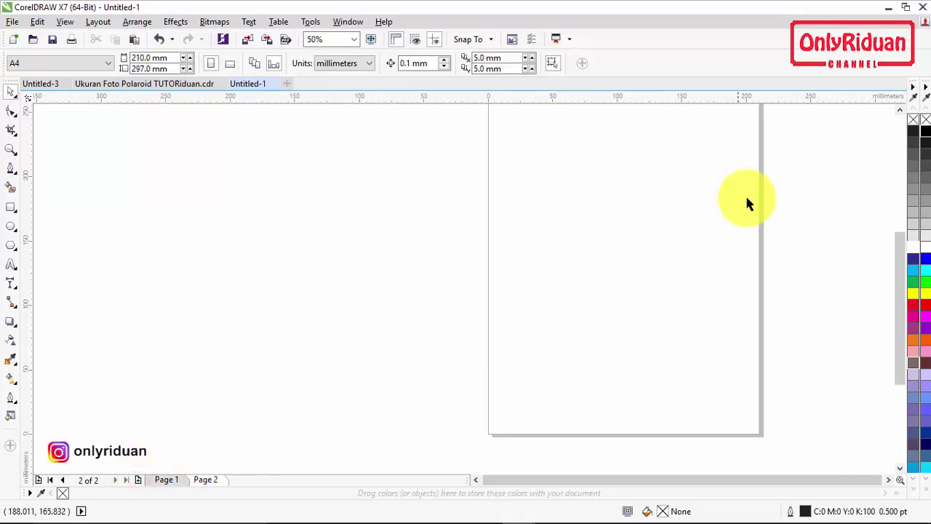
{"action": "left_click", "coordinate": [899, 111]}
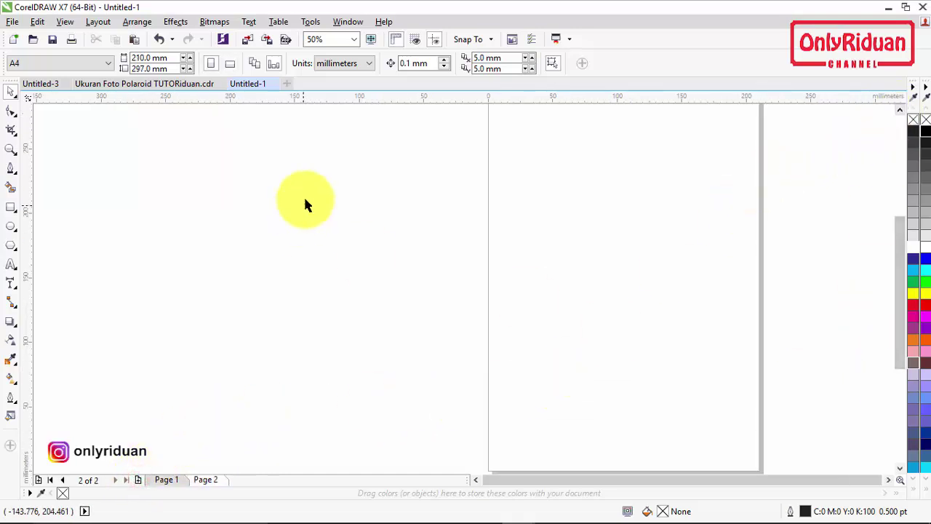
{"action": "scroll", "coordinate": [301, 198], "scroll_direction": "down", "scroll_amount": 1}
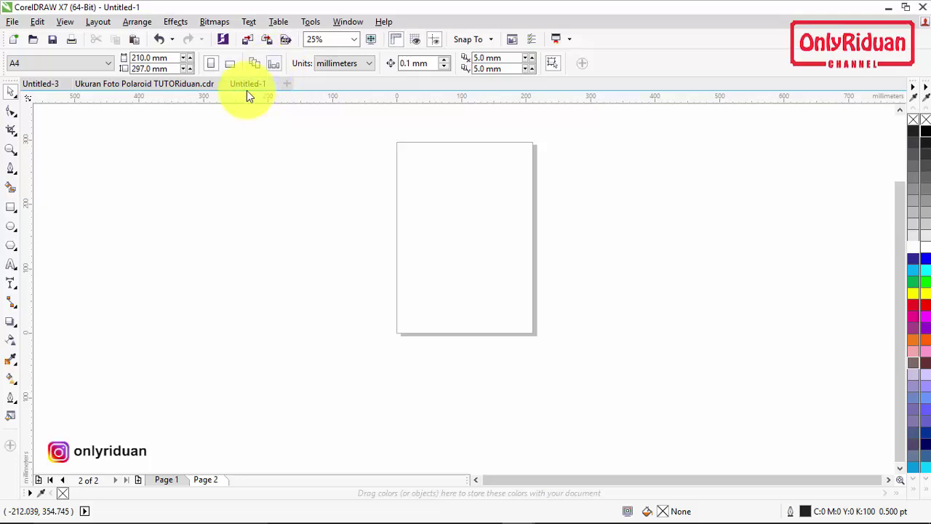
{"action": "left_click", "coordinate": [11, 149]}
{"action": "left_click_drag", "start_coordinate": [345, 120], "coordinate": [566, 360]}
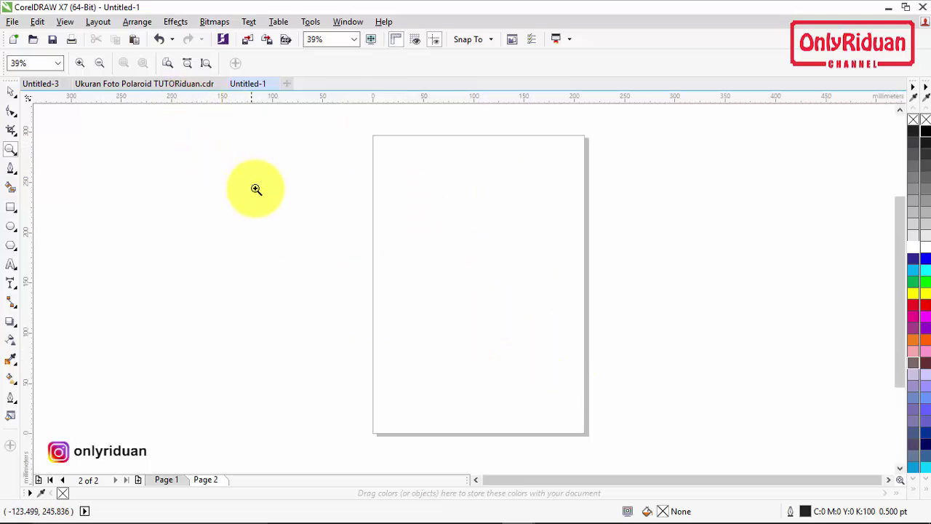
{"action": "left_click", "coordinate": [11, 91]}
{"action": "left_click", "coordinate": [209, 182]}
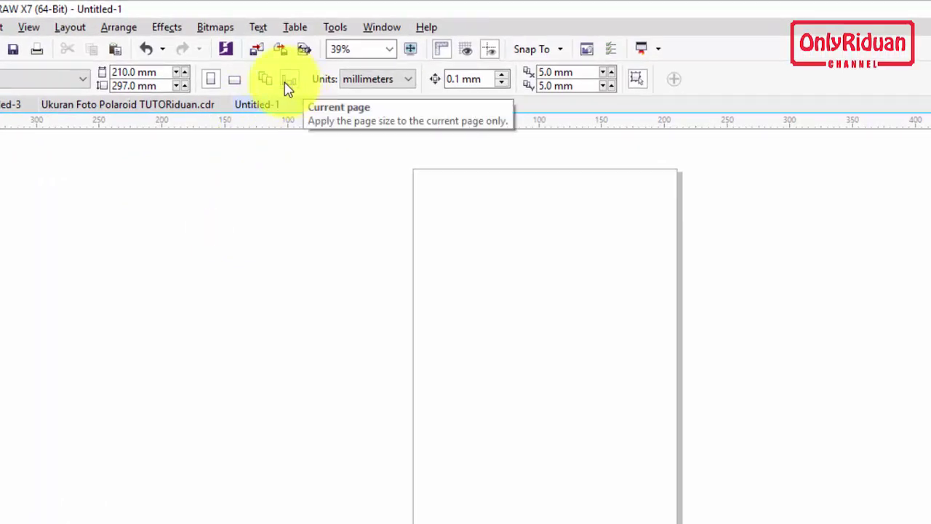
{"action": "left_click", "coordinate": [336, 280]}
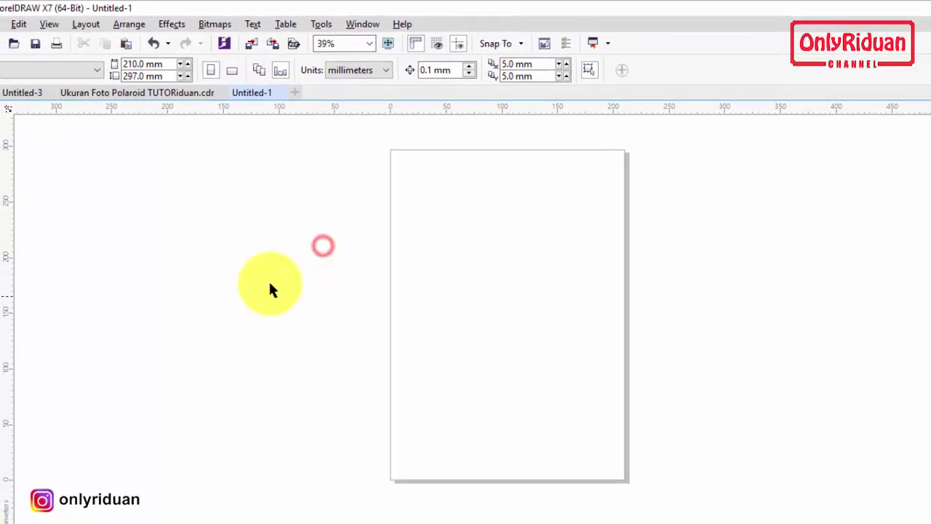
Copy the 3R polaroid frame without its dimension lines from the template file onto page 2 of the new document
{"action": "left_click", "coordinate": [163, 105]}
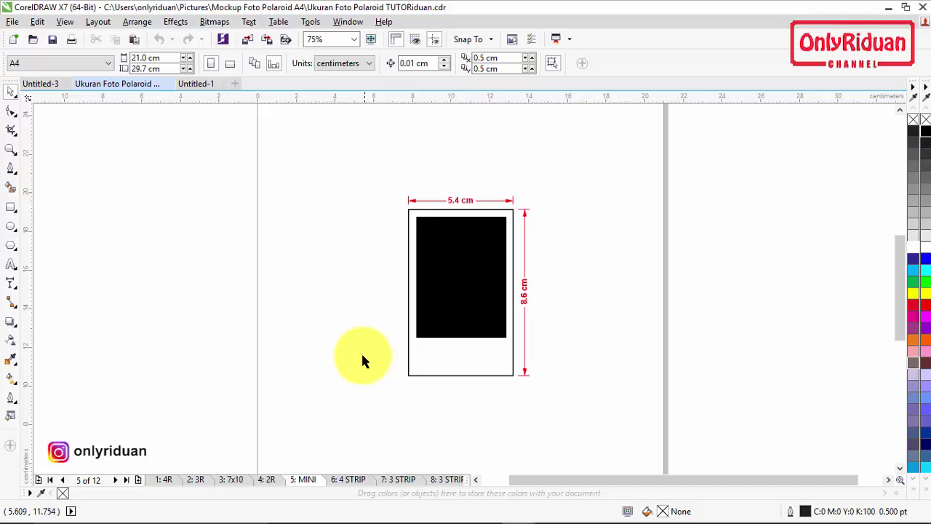
{"action": "left_click", "coordinate": [199, 480]}
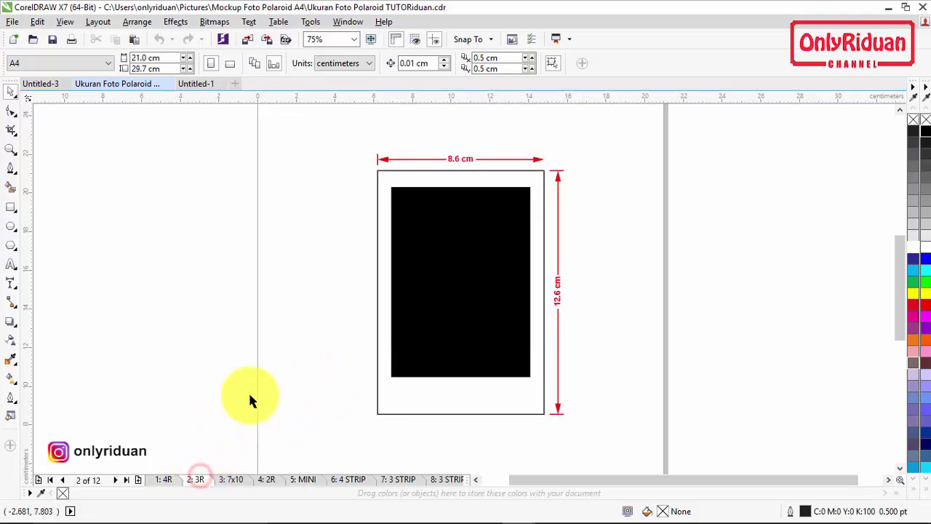
{"action": "left_click_drag", "start_coordinate": [351, 164], "coordinate": [545, 426]}
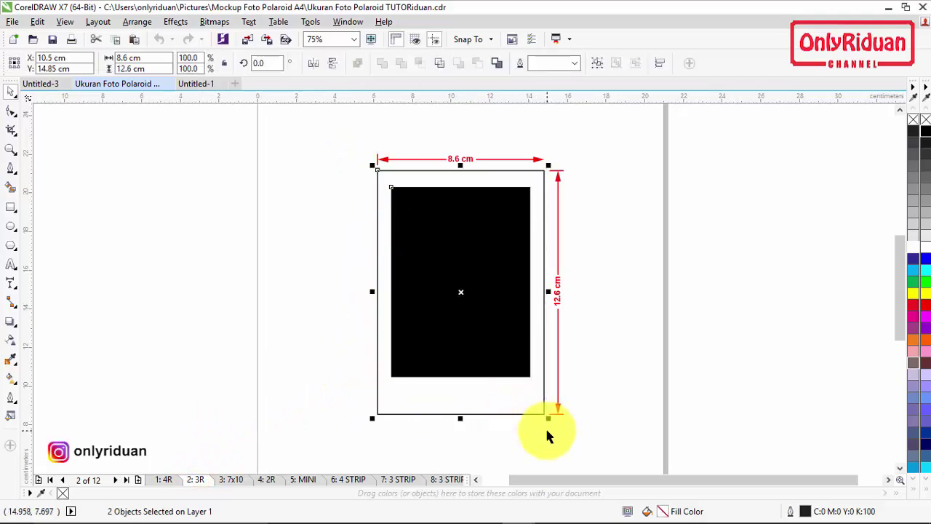
{"action": "left_click", "coordinate": [200, 86]}
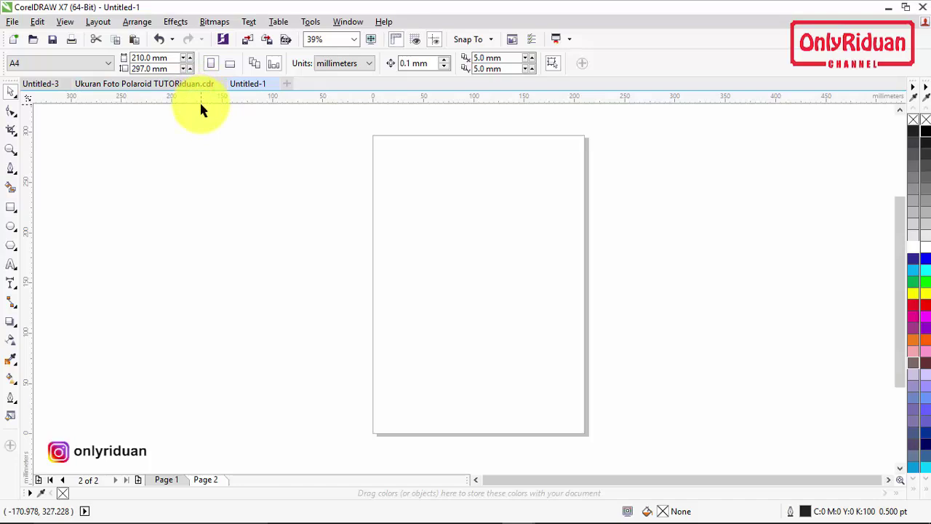
{"action": "key", "text": "ctrl+v"}
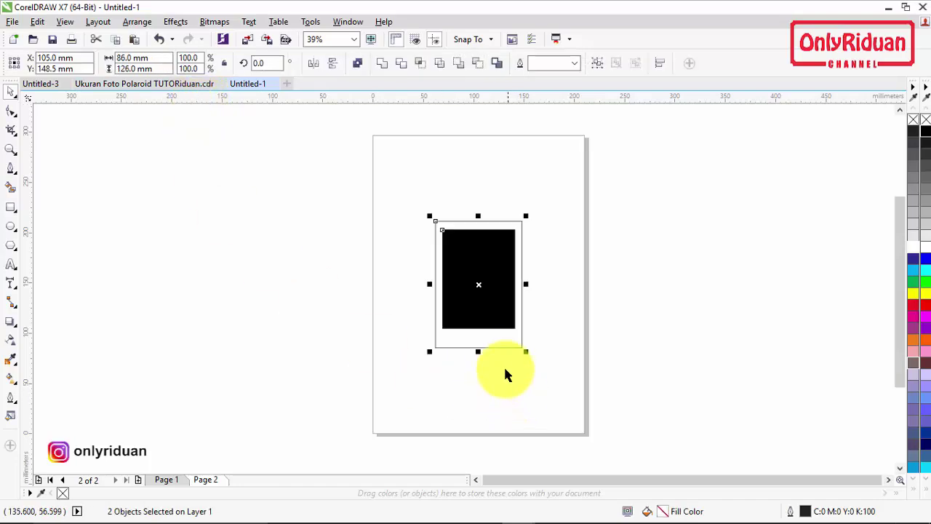
Place the 3R frame at the page's upper-left corner, and duplicate it edge to edge to the right
{"action": "left_click_drag", "start_coordinate": [435, 222], "coordinate": [468, 142]}
{"action": "right_click", "coordinate": [468, 142]}
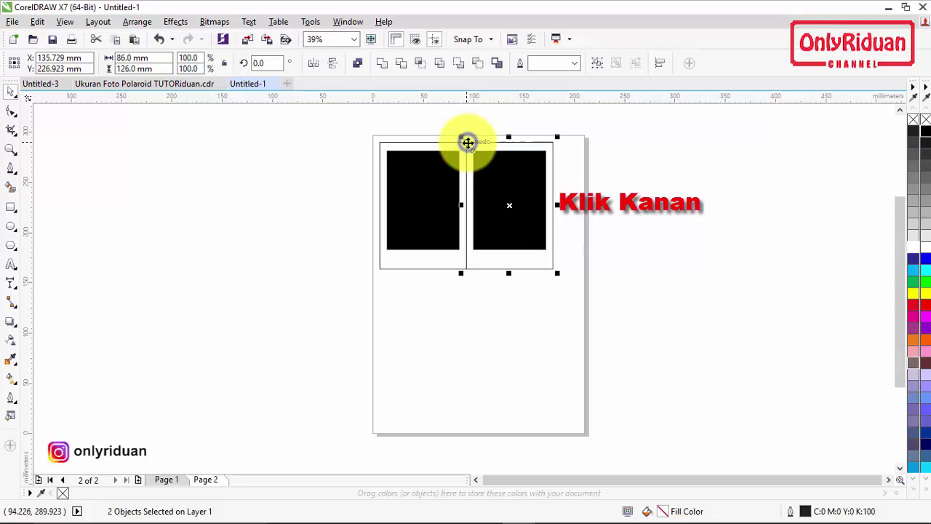
{"action": "left_click", "coordinate": [603, 308]}
Duplicate the row of two 3R frames directly below itself, edge to edge
{"action": "left_click_drag", "start_coordinate": [651, 312], "coordinate": [342, 117]}
{"action": "left_click_drag", "start_coordinate": [376, 170], "coordinate": [381, 298]}
{"action": "right_click", "coordinate": [380, 299]}
{"action": "left_click", "coordinate": [591, 266]}
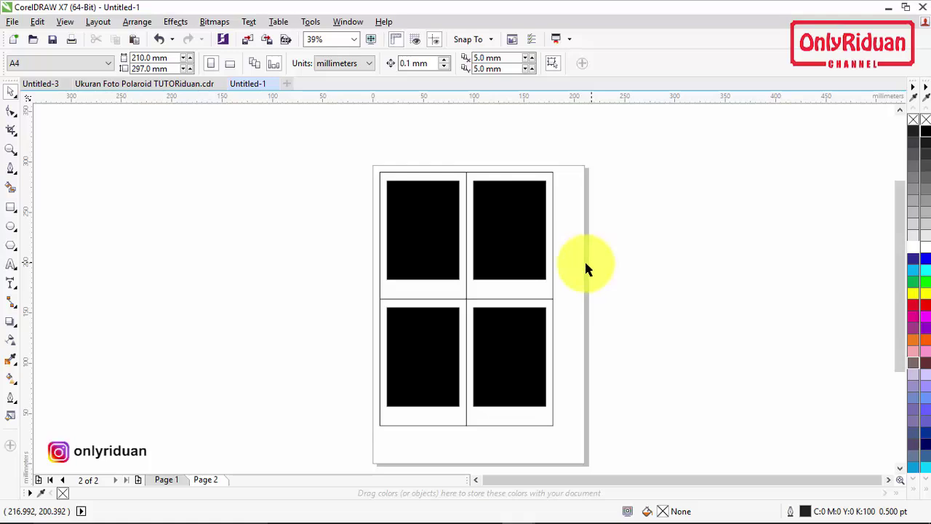
Switch page 2 to landscape orientation, and move the two-by-two grid of 3R frames off the page to its right
{"action": "left_click", "coordinate": [300, 241]}
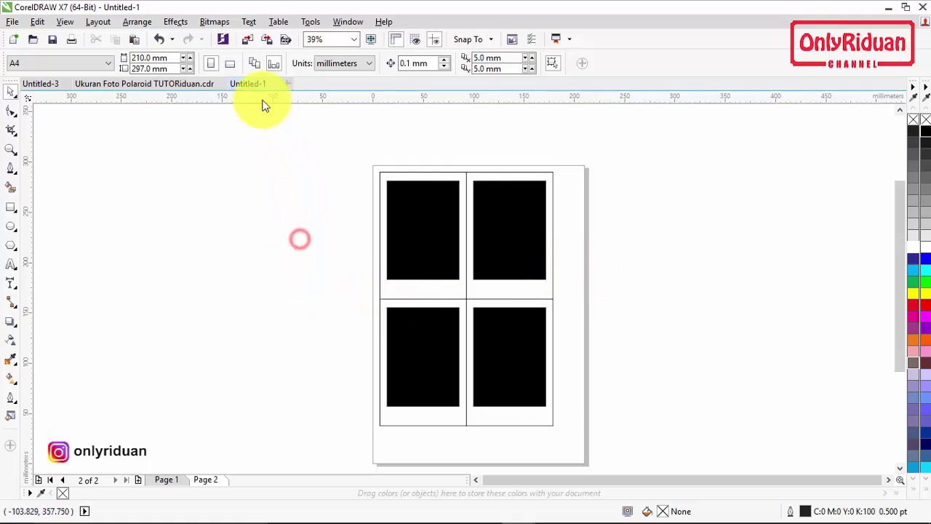
{"action": "left_click", "coordinate": [229, 64]}
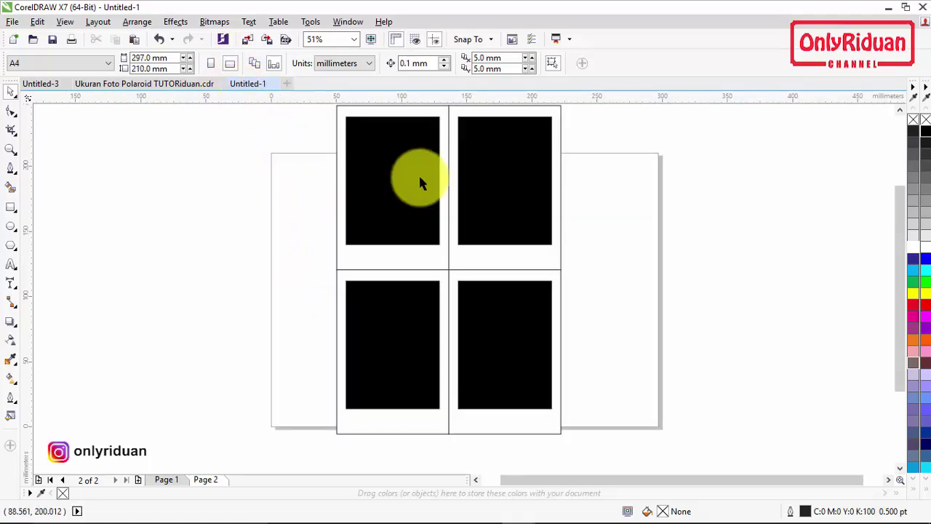
{"action": "scroll", "coordinate": [848, 131], "scroll_direction": "up", "scroll_amount": 2}
{"action": "left_click", "coordinate": [768, 191]}
{"action": "left_click", "coordinate": [322, 156]}
{"action": "left_click_drag", "start_coordinate": [322, 156], "coordinate": [596, 440]}
{"action": "left_click_drag", "start_coordinate": [422, 229], "coordinate": [779, 294]}
Move one 3R frame to the page's upper-left corner, and duplicate it edge to edge to make a row of three
{"action": "left_click", "coordinate": [704, 109]}
{"action": "left_click_drag", "start_coordinate": [670, 141], "coordinate": [807, 353]}
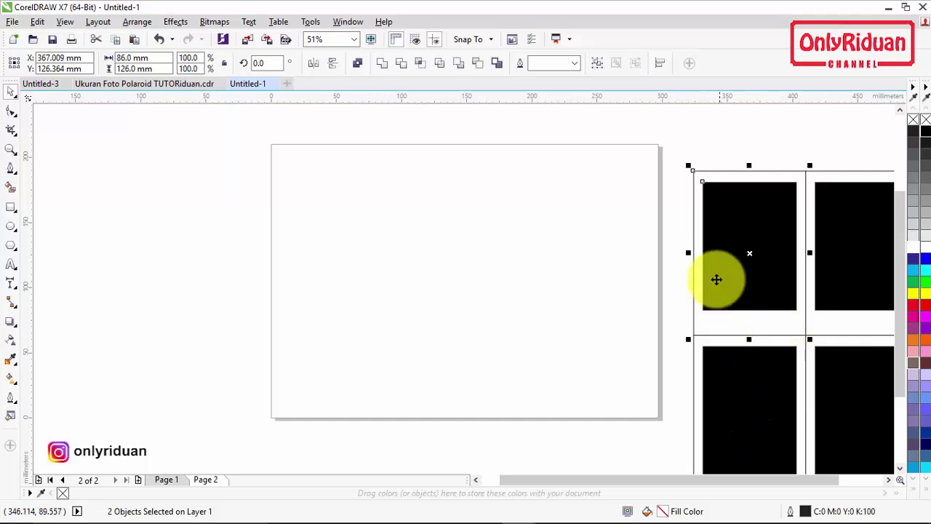
{"action": "left_click_drag", "start_coordinate": [694, 172], "coordinate": [389, 152]}
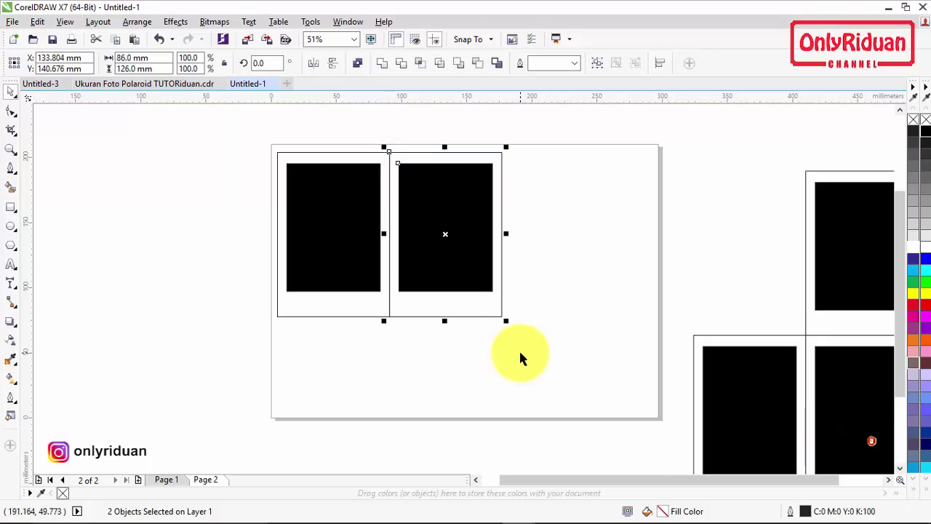
{"action": "key", "text": "ctrl+r"}
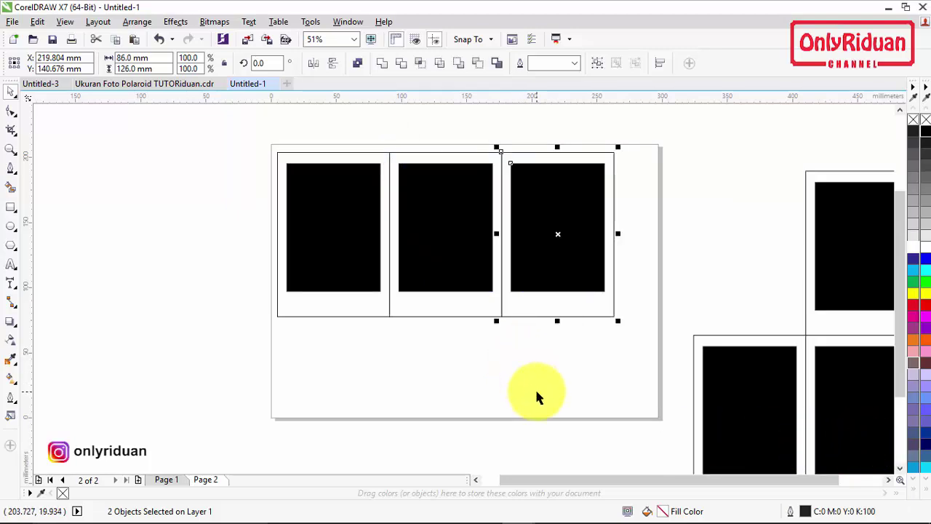
Duplicate the third 3R frame of the row to the empty area left of the page, and rotate the copy 90 degrees
{"action": "left_click", "coordinate": [697, 252]}
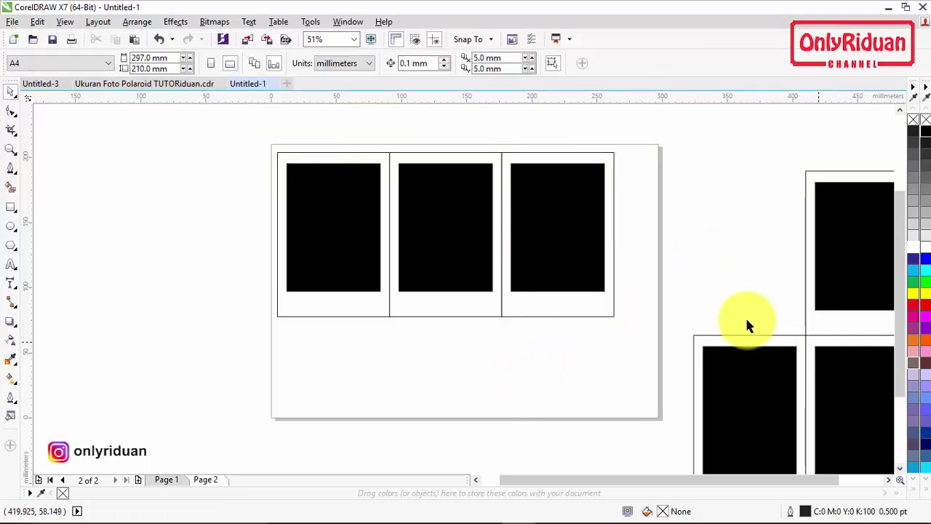
{"action": "left_click_drag", "start_coordinate": [667, 335], "coordinate": [460, 129]}
{"action": "left_click_drag", "start_coordinate": [537, 194], "coordinate": [170, 207]}
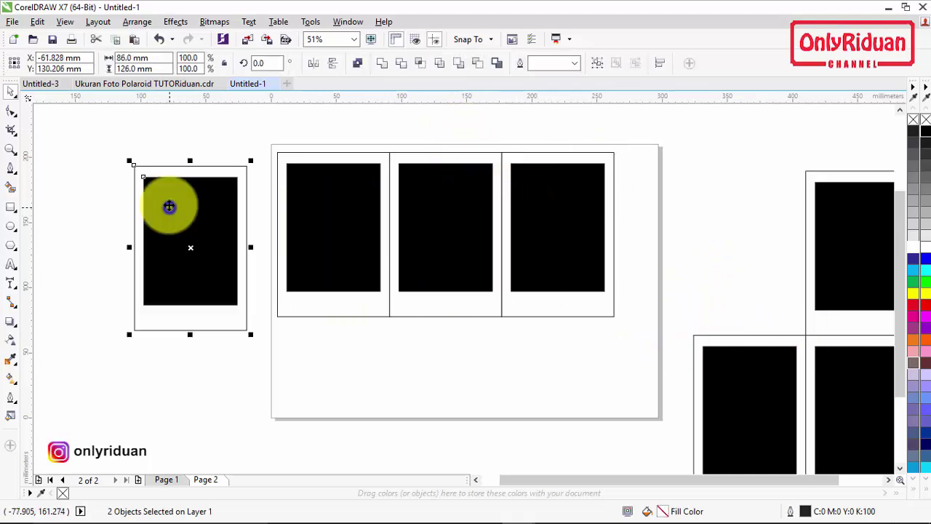
{"action": "left_click", "coordinate": [256, 62]}
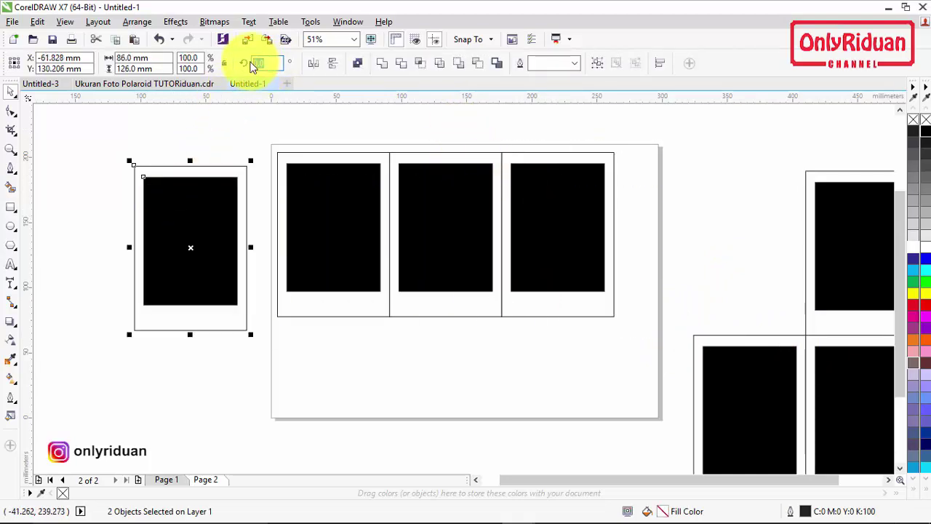
{"action": "type", "text": "90"}
{"action": "key", "text": "Return"}
Try to fit the rotated 3R frame directly below the row of three, flush with the row's left edge
{"action": "left_click", "coordinate": [112, 193]}
{"action": "left_click", "coordinate": [147, 172]}
{"action": "left_click_drag", "start_coordinate": [70, 168], "coordinate": [272, 314]}
{"action": "left_click_drag", "start_coordinate": [108, 193], "coordinate": [277, 317]}
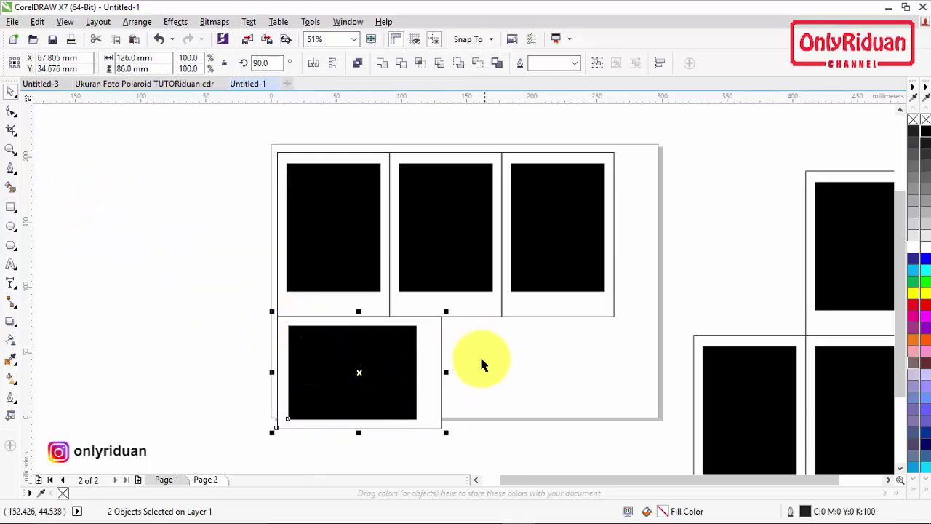
Undo the landscape layout attempt back to the two-by-two grid of 3R frames on the portrait page
{"action": "scroll", "coordinate": [512, 374], "scroll_direction": "down", "scroll_amount": 2}
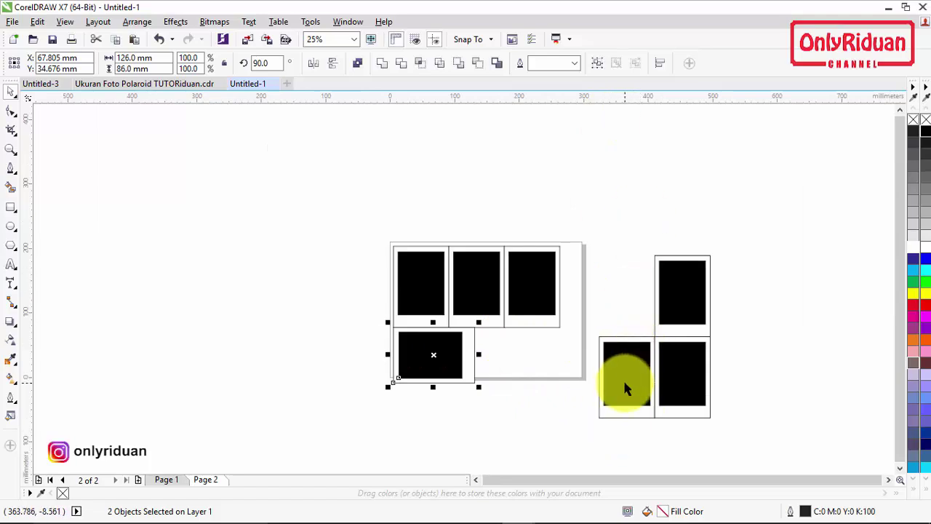
{"action": "key", "text": "ctrl+z"}
{"action": "key", "text": "ctrl+z"}
{"action": "key", "text": "ctrl+z"}
{"action": "key", "text": "ctrl+z"}
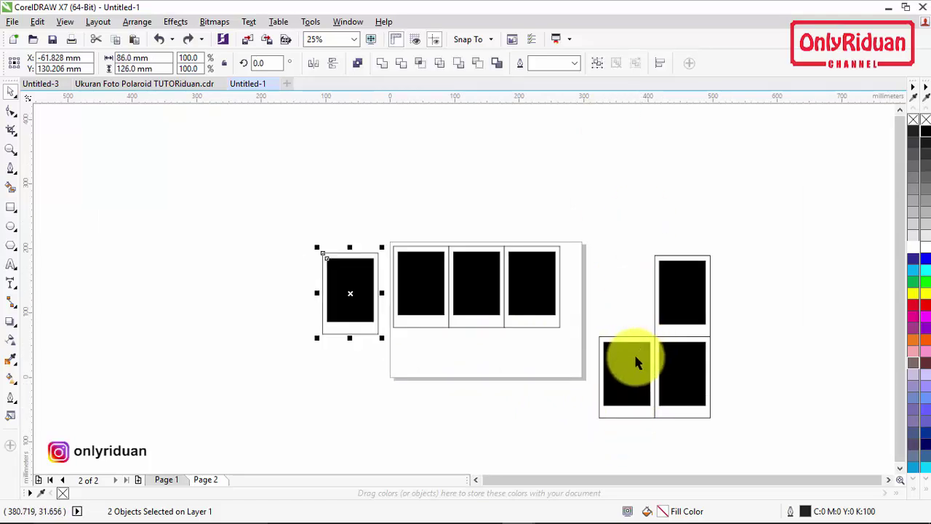
{"action": "key", "text": "ctrl+z"}
{"action": "key", "text": "ctrl+z"}
{"action": "key", "text": "ctrl+z"}
{"action": "key", "text": "ctrl+z"}
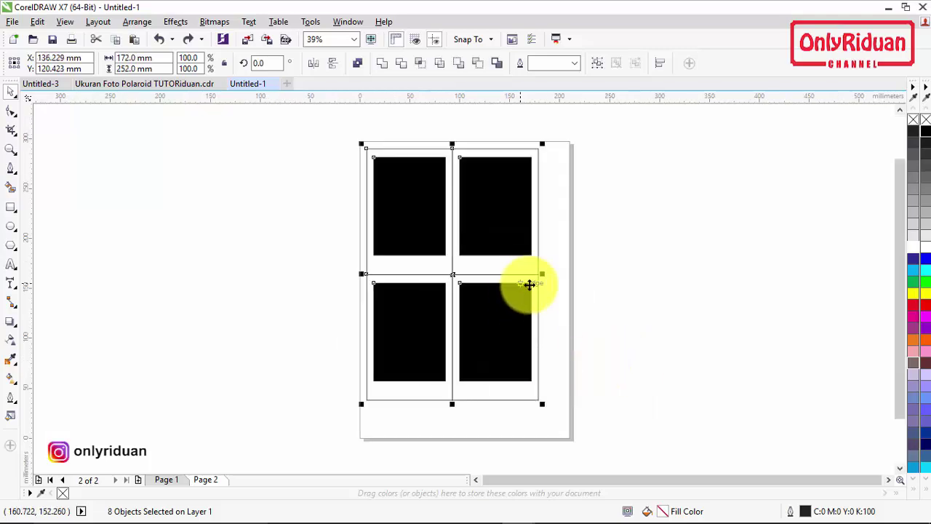
Group the two-by-two grid of 3R frames, and center the group on the page
{"action": "left_click", "coordinate": [597, 63]}
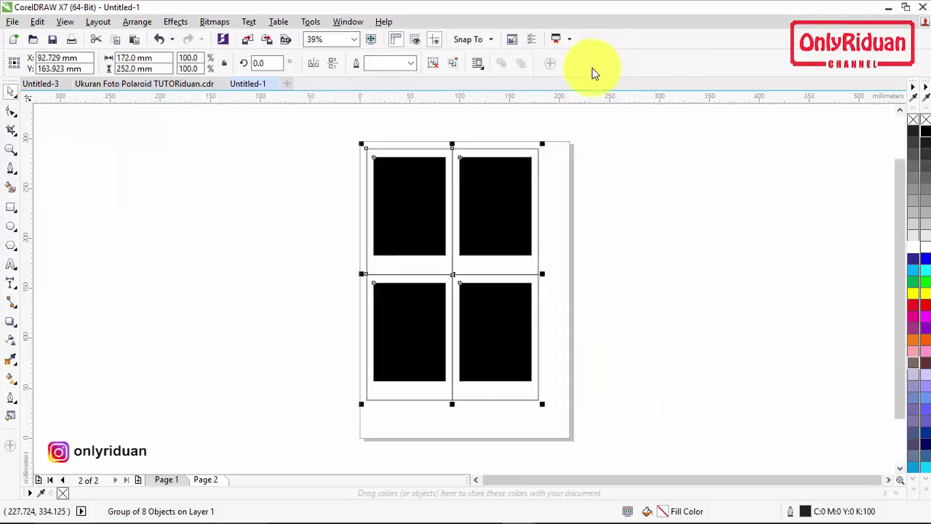
{"action": "key", "text": "p"}
{"action": "left_click", "coordinate": [681, 229]}
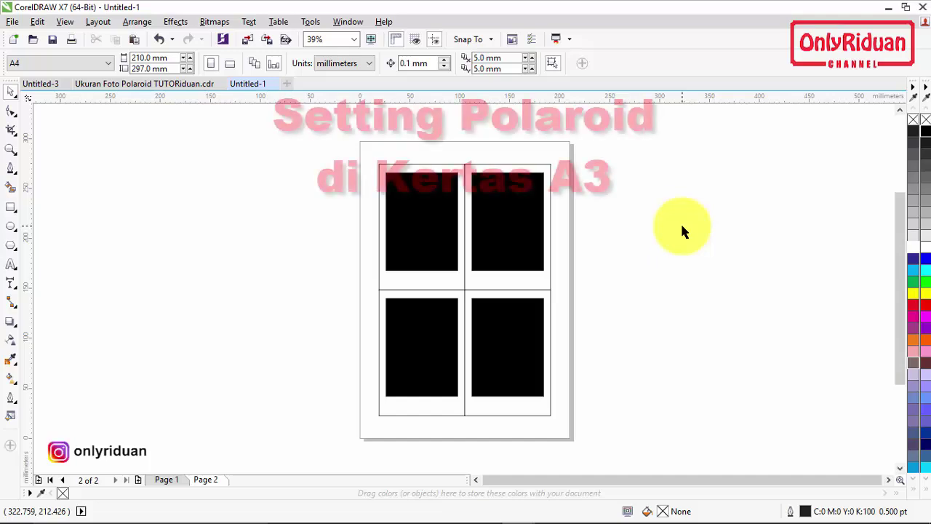
Create a new portrait document in A3 size
{"action": "left_click", "coordinate": [288, 86]}
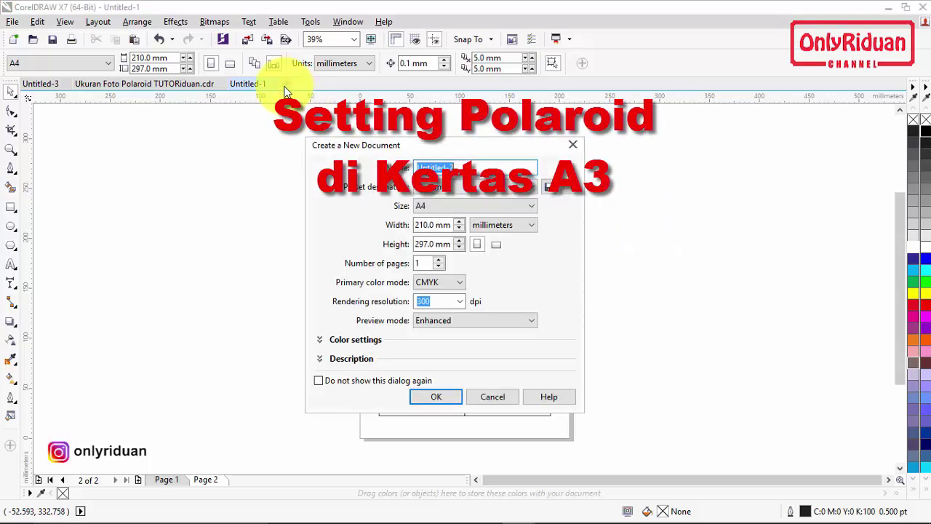
{"action": "left_click", "coordinate": [452, 207]}
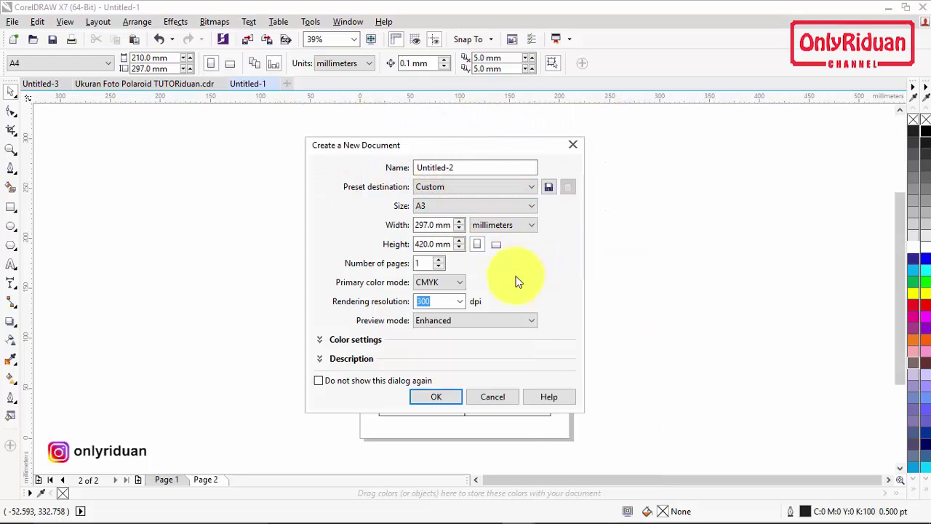
{"action": "left_click", "coordinate": [445, 393]}
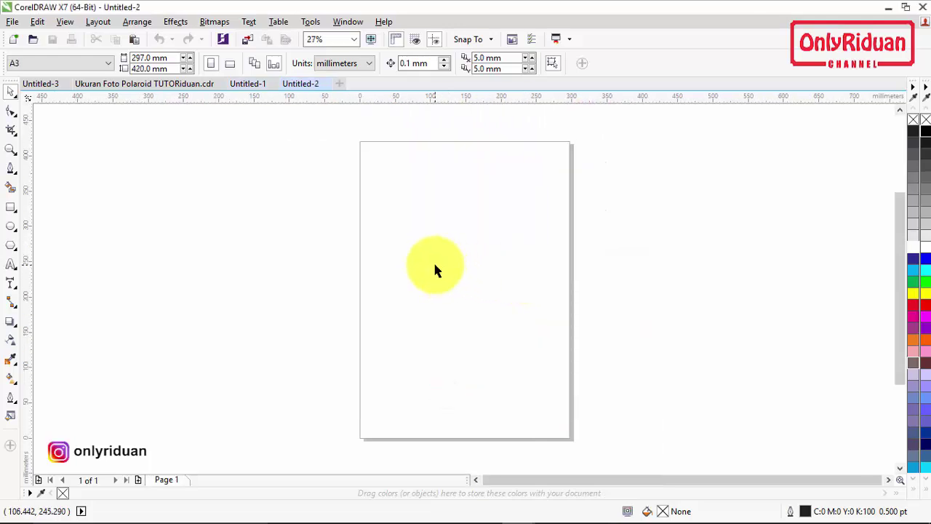
Ungroup the grid in the A4 document, and copy its upper-left 3R frame into the new A3 document
{"action": "left_click", "coordinate": [250, 85]}
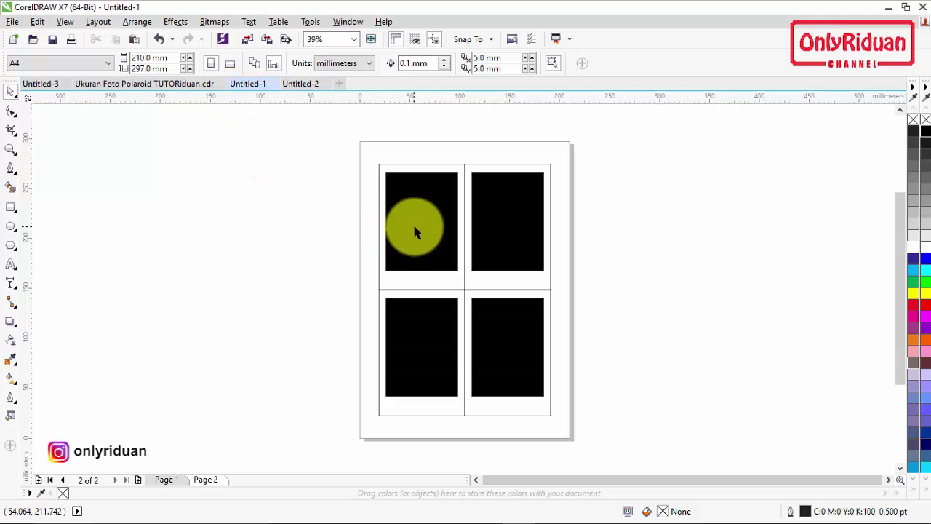
{"action": "left_click_drag", "start_coordinate": [334, 147], "coordinate": [474, 301]}
{"action": "left_click", "coordinate": [463, 255]}
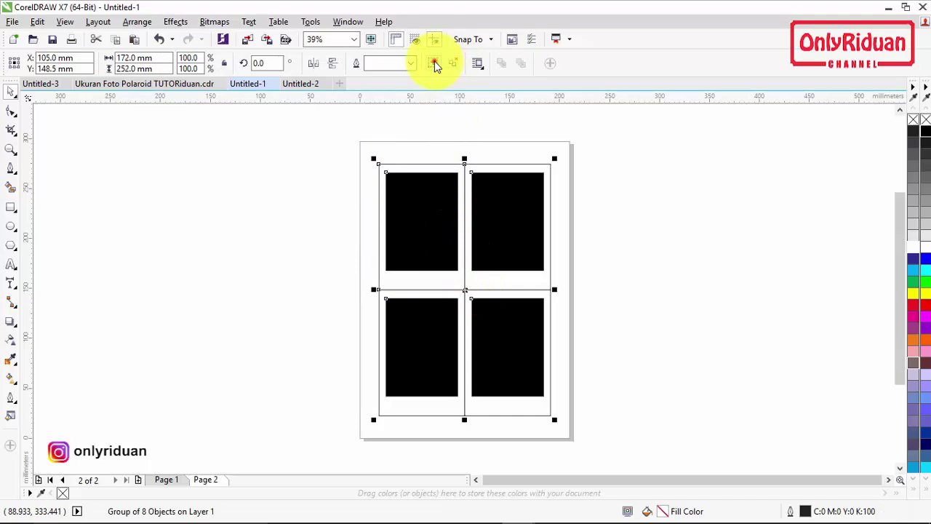
{"action": "left_click", "coordinate": [435, 66]}
{"action": "left_click", "coordinate": [288, 161]}
{"action": "left_click_drag", "start_coordinate": [316, 123], "coordinate": [499, 304]}
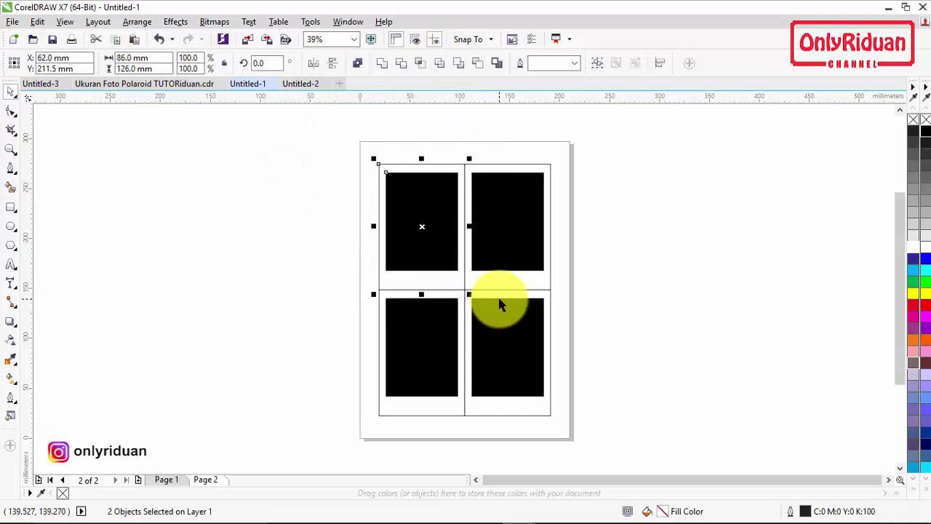
{"action": "left_click_drag", "start_coordinate": [429, 234], "coordinate": [429, 231]}
{"action": "left_click", "coordinate": [302, 83]}
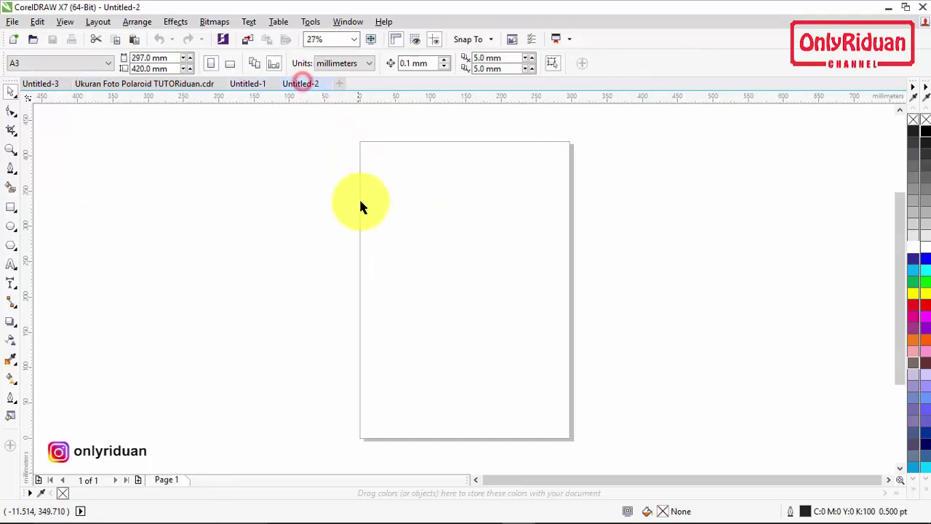
{"action": "key", "text": "ctrl+v"}
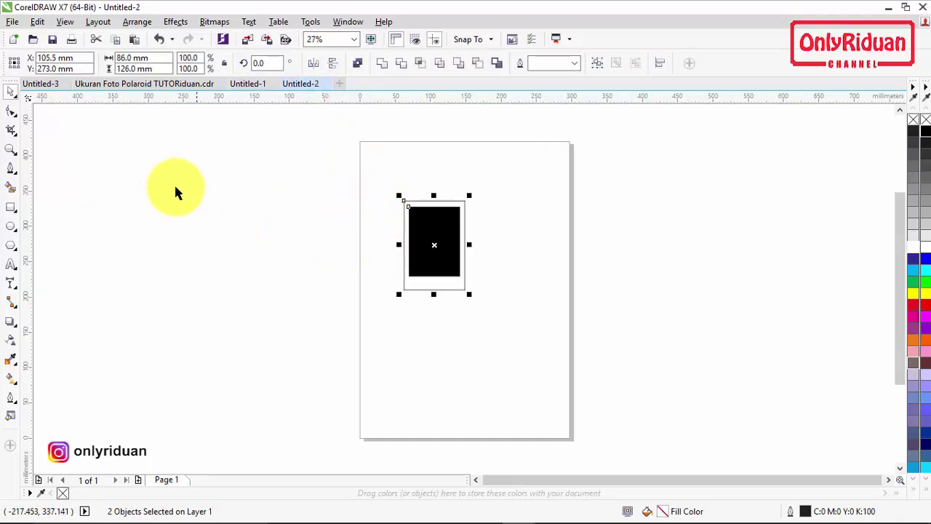
Move the pasted 3R frame to the upper-left corner of the A3 page
{"action": "left_click", "coordinate": [197, 177]}
{"action": "left_click_drag", "start_coordinate": [382, 168], "coordinate": [492, 333]}
{"action": "left_click_drag", "start_coordinate": [432, 233], "coordinate": [395, 179]}
{"action": "scroll", "coordinate": [378, 149], "scroll_direction": "up", "scroll_amount": 3}
Duplicate the 3R frame edge to edge to the right to make a row of three on the A3 page
{"action": "left_click", "coordinate": [308, 162]}
{"action": "left_click_drag", "start_coordinate": [316, 136], "coordinate": [461, 353]}
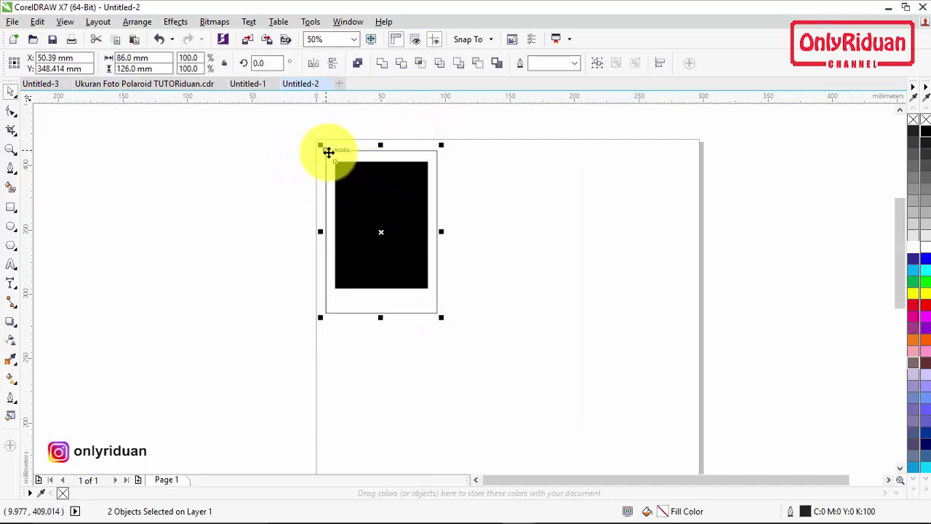
{"action": "left_click_drag", "start_coordinate": [326, 149], "coordinate": [438, 152]}
{"action": "right_click", "coordinate": [437, 152]}
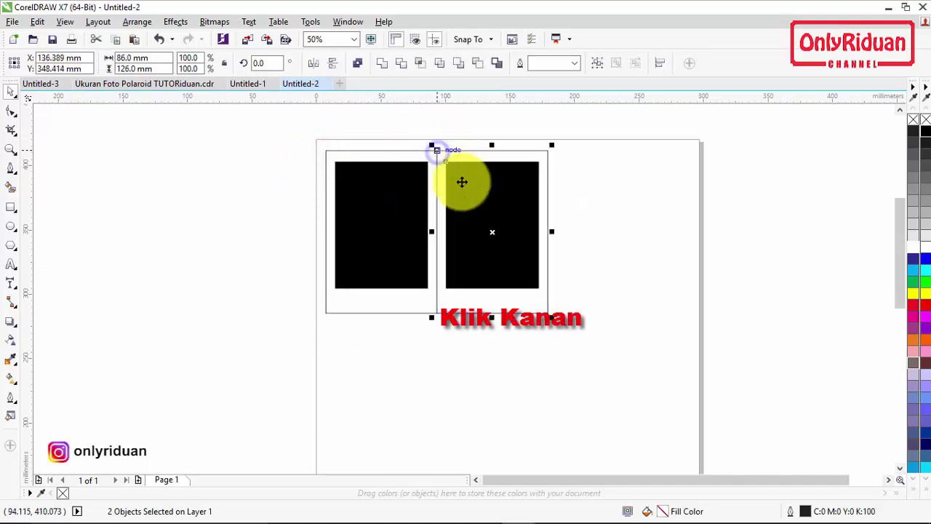
{"action": "key", "text": "ctrl+d"}
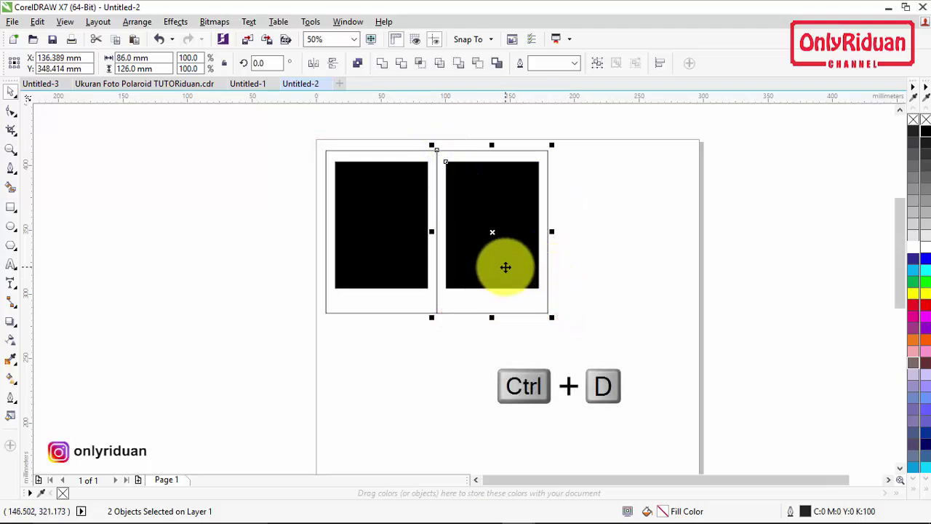
Duplicate the row of three frames twice downward, edge to edge, and select the whole three-by-three grid
{"action": "scroll", "coordinate": [622, 288], "scroll_direction": "down", "scroll_amount": 2}
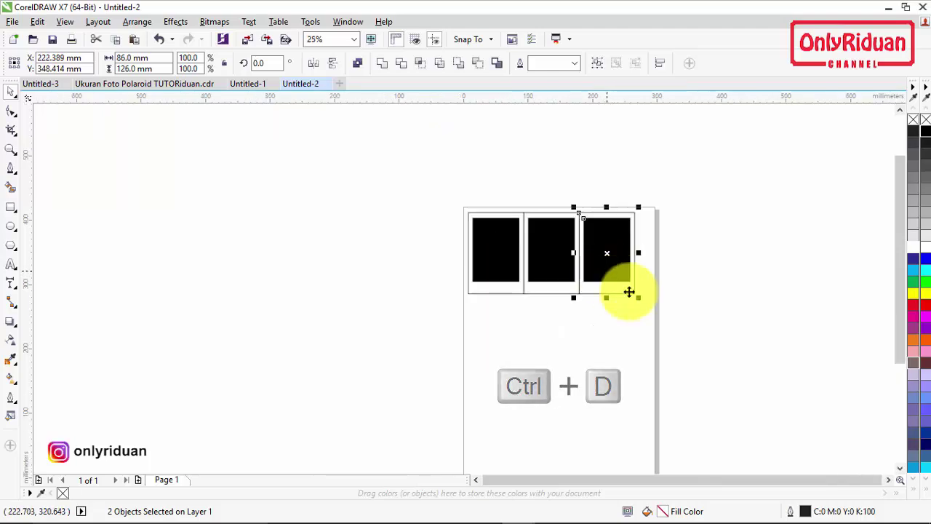
{"action": "left_click_drag", "start_coordinate": [895, 222], "coordinate": [888, 256]}
{"action": "left_click_drag", "start_coordinate": [713, 274], "coordinate": [425, 145]}
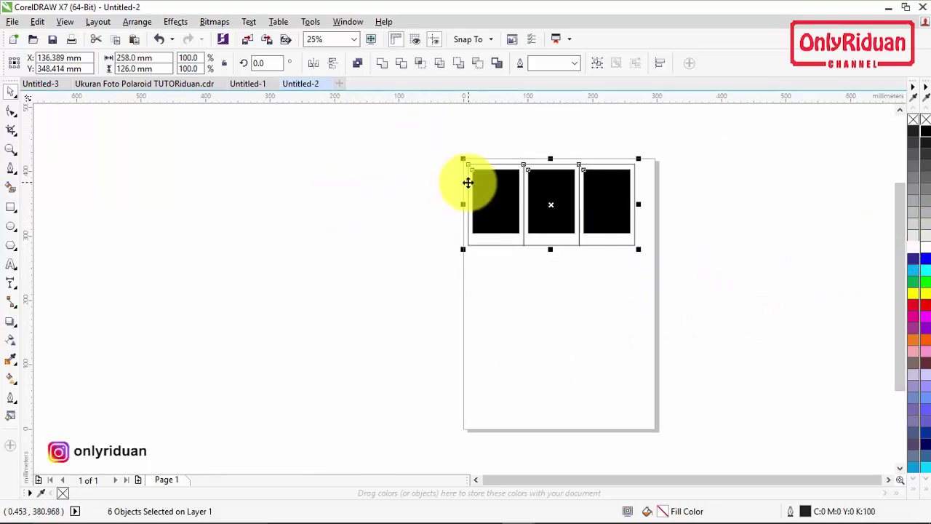
{"action": "left_click_drag", "start_coordinate": [469, 166], "coordinate": [469, 245]}
{"action": "right_click", "coordinate": [469, 245]}
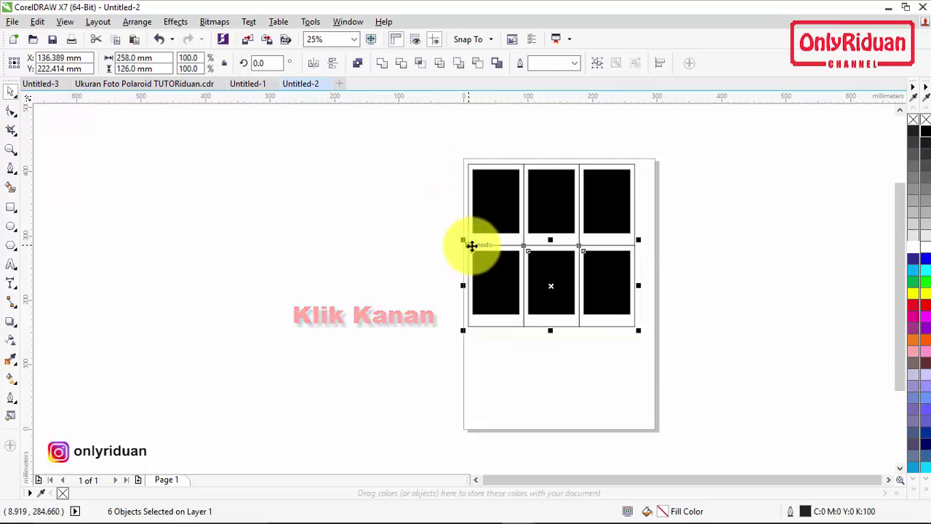
{"action": "key", "text": "ctrl+d"}
{"action": "left_click", "coordinate": [698, 262]}
{"action": "left_click_drag", "start_coordinate": [681, 425], "coordinate": [438, 141]}
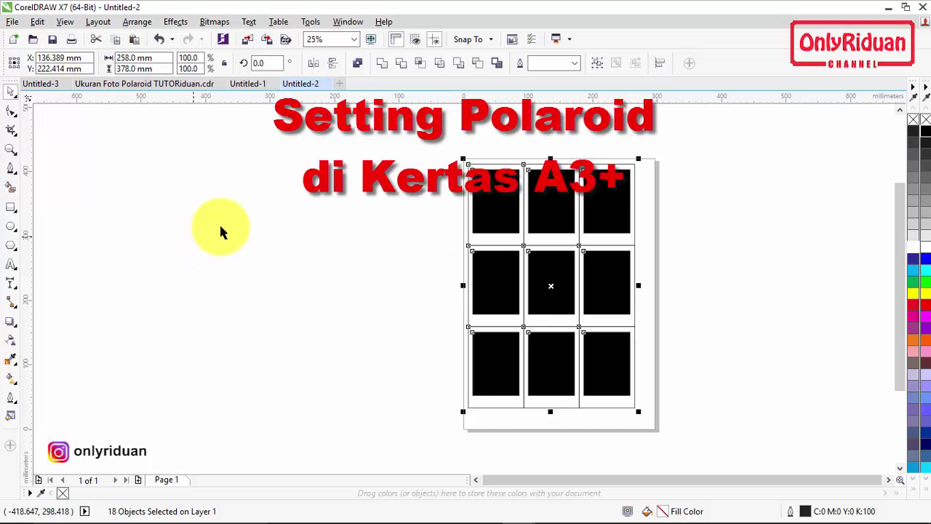
Create a new A3+ document in centimeters, 32.5 cm wide and 48.5 cm high
{"action": "left_click", "coordinate": [339, 84]}
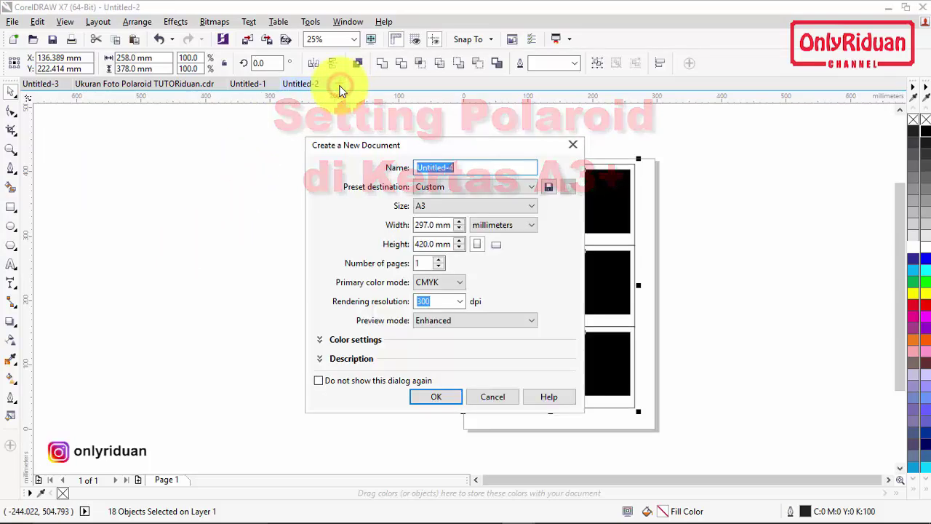
{"action": "left_click", "coordinate": [531, 226]}
{"action": "left_click", "coordinate": [510, 340]}
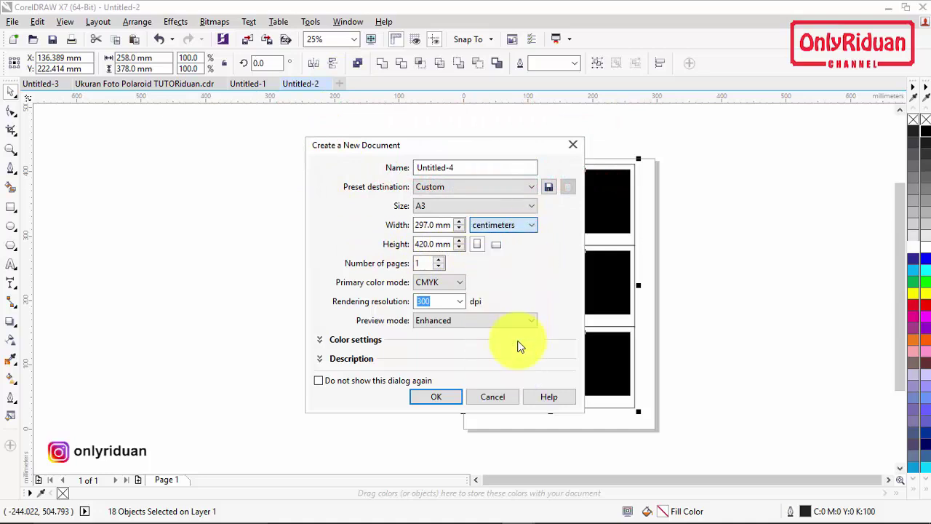
{"action": "double_click", "coordinate": [432, 224]}
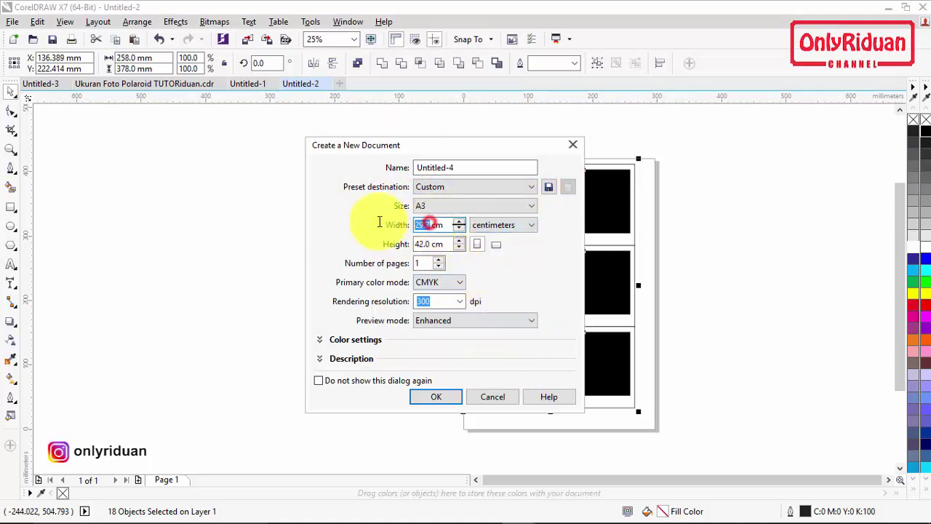
{"action": "type", "text": "32.5"}
{"action": "left_click", "coordinate": [438, 245]}
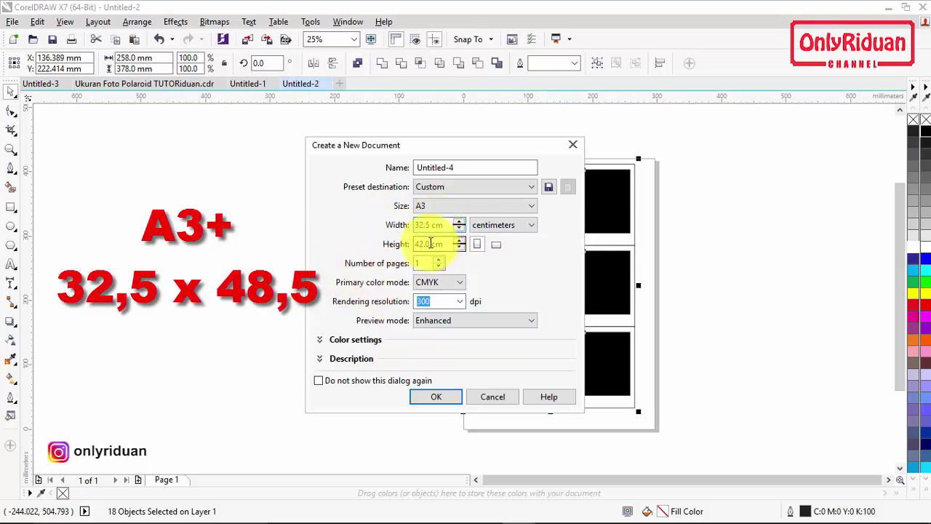
{"action": "double_click", "coordinate": [425, 243]}
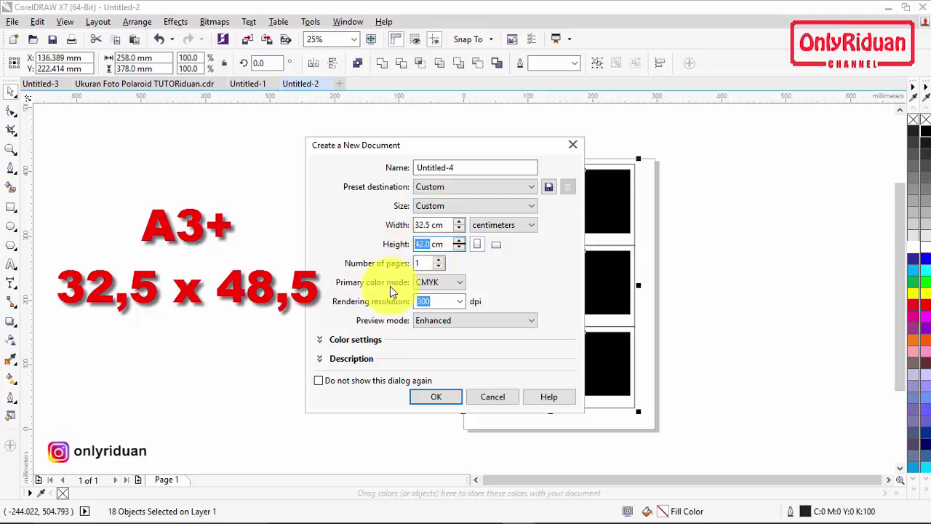
{"action": "type", "text": "48"}
{"action": "type", "text": ".5"}
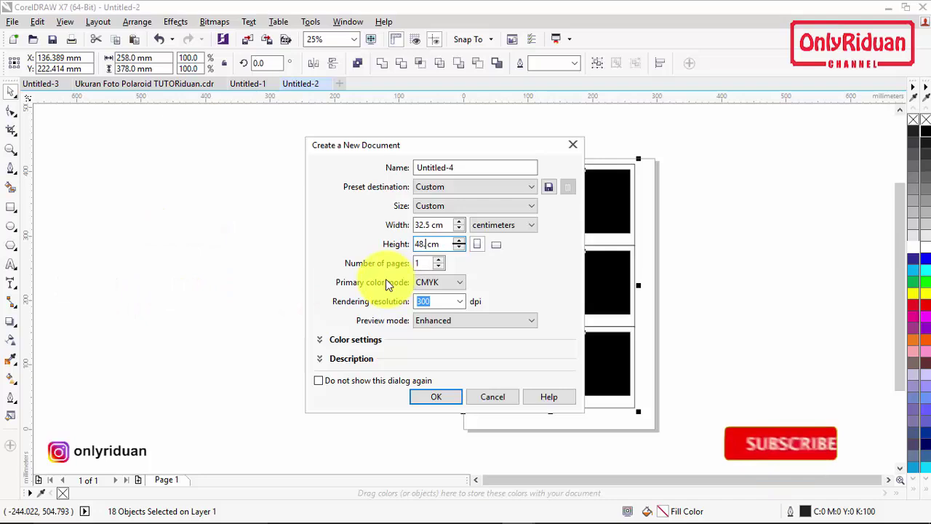
{"action": "key", "text": "Return"}
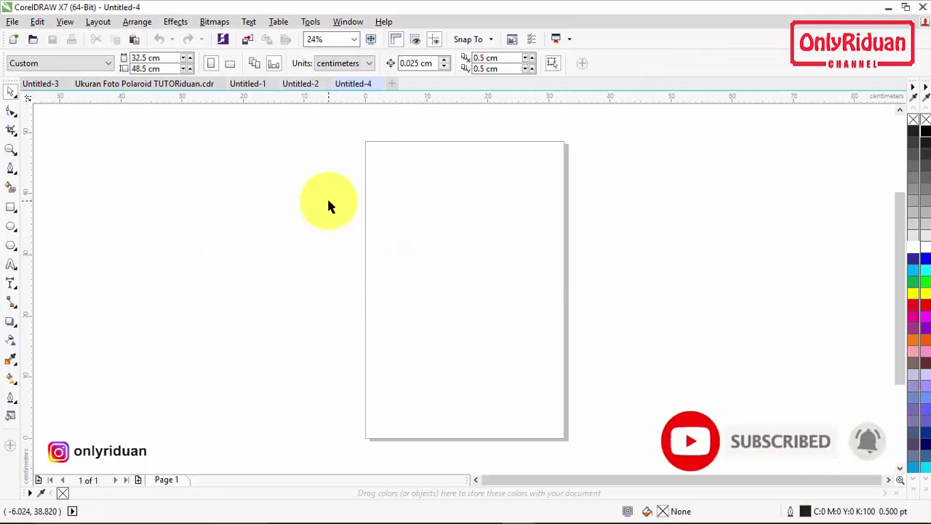
Copy the upper-left 3R frame from the A3 document into the new A3+ document
{"action": "left_click", "coordinate": [300, 83]}
{"action": "left_click", "coordinate": [304, 184]}
{"action": "left_click_drag", "start_coordinate": [432, 139], "coordinate": [529, 265]}
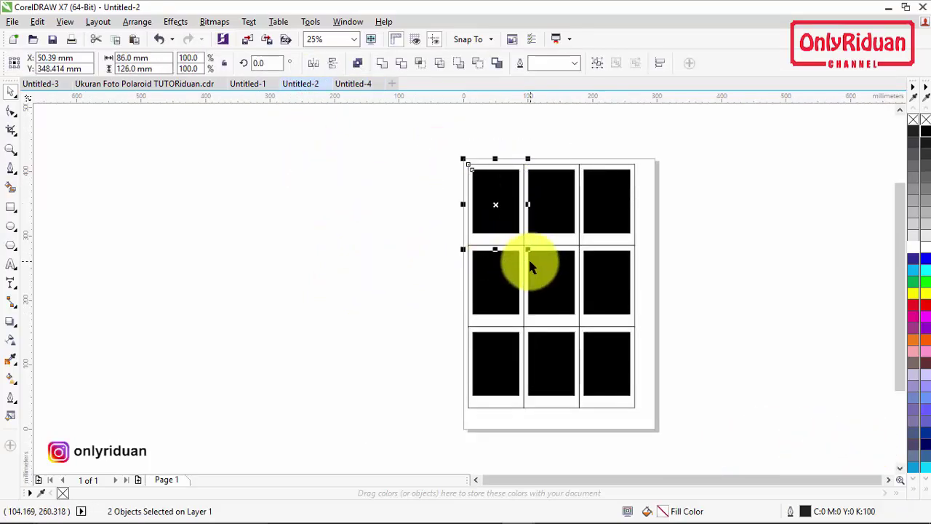
{"action": "left_click", "coordinate": [357, 83]}
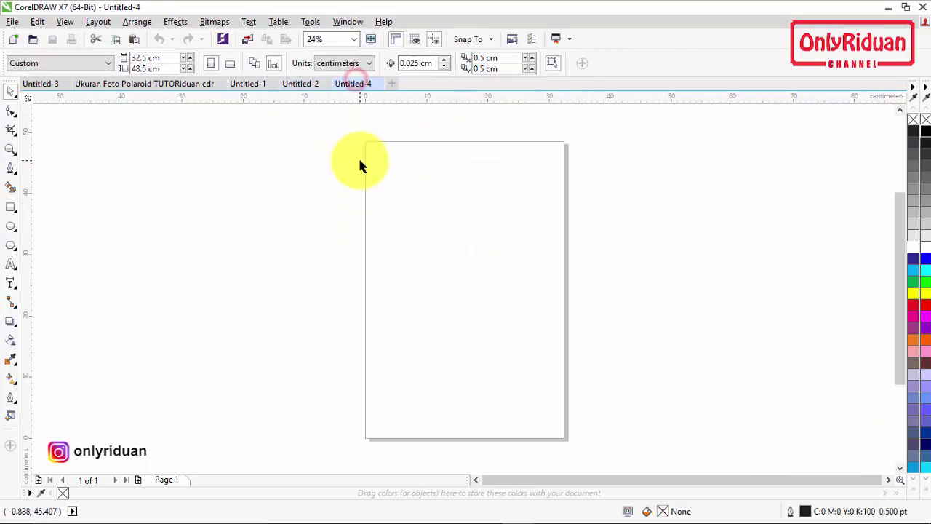
{"action": "key", "text": "ctrl+v"}
Place the pasted frame at the A3+ page's upper-left corner, and duplicate it edge to edge to the right
{"action": "mouse_move", "coordinate": [405, 184]}
{"action": "left_mouse_down"}
{"action": "mouse_move", "coordinate": [395, 159]}
{"action": "mouse_move", "coordinate": [398, 170]}
{"action": "left_mouse_up"}
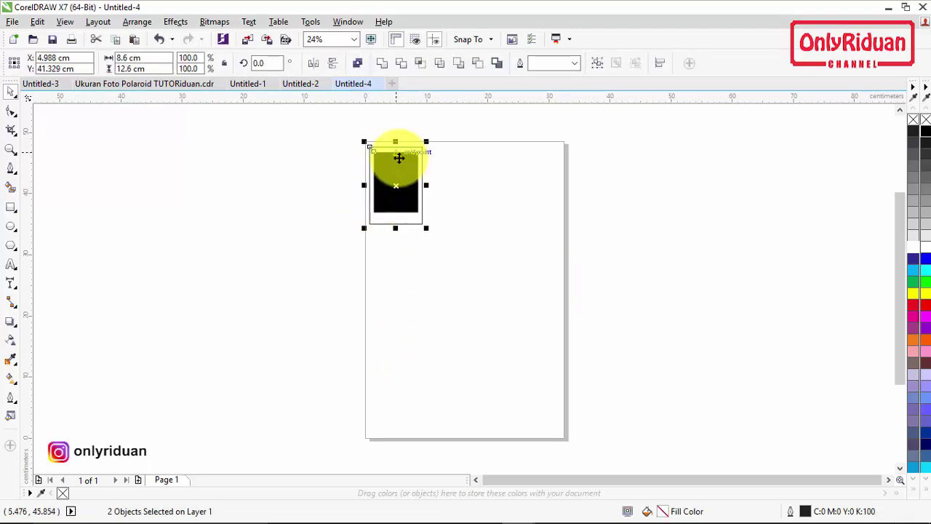
{"action": "scroll", "coordinate": [395, 155], "scroll_direction": "up", "scroll_amount": 2}
{"action": "left_click_drag", "start_coordinate": [339, 134], "coordinate": [448, 136]}
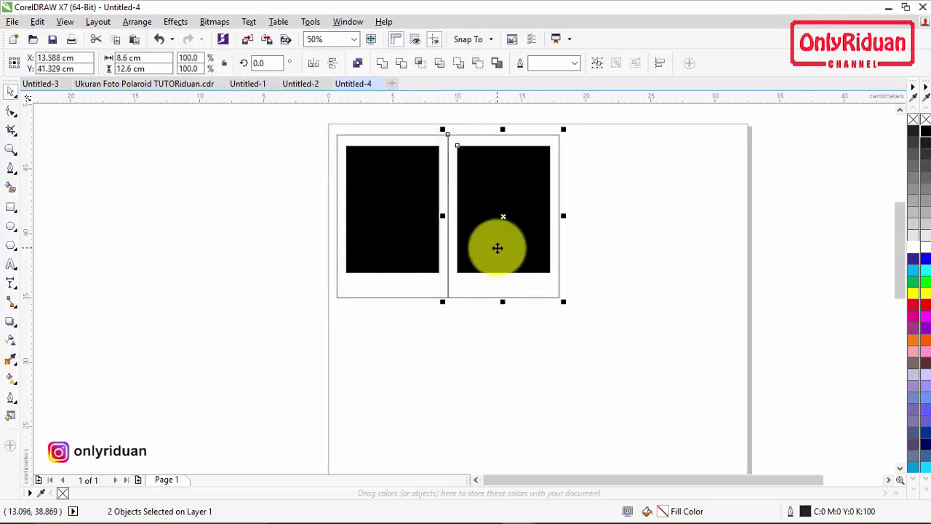
Add a third frame to the top row on the A3+ page, and duplicate the row of three downward, edge to edge
{"action": "key", "text": "ctrl+r"}
{"action": "scroll", "coordinate": [507, 233], "scroll_direction": "down", "scroll_amount": 2}
{"action": "left_click_drag", "start_coordinate": [400, 159], "coordinate": [639, 341]}
{"action": "left_click_drag", "start_coordinate": [424, 187], "coordinate": [425, 269]}
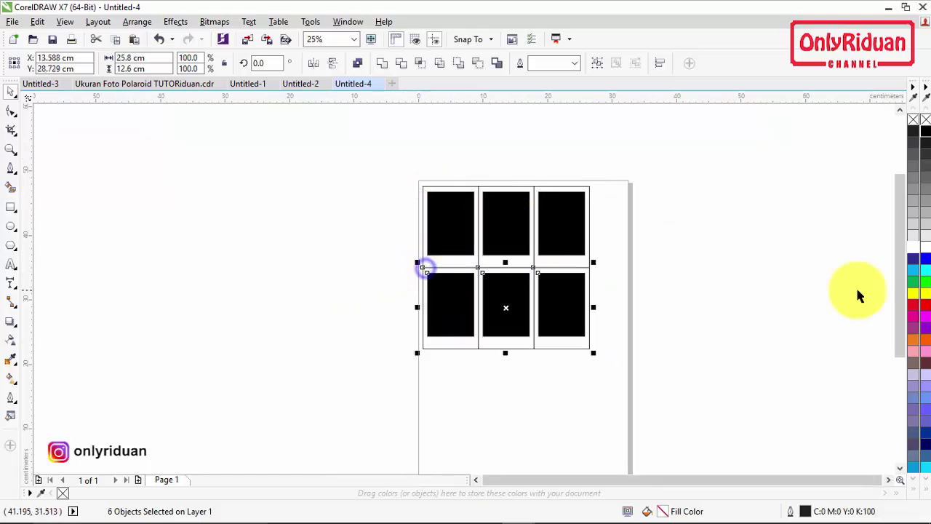
Repeat the downward duplication twice to get four rows of three frames, and check the grid against the whole page
{"action": "left_click_drag", "start_coordinate": [897, 237], "coordinate": [900, 282]}
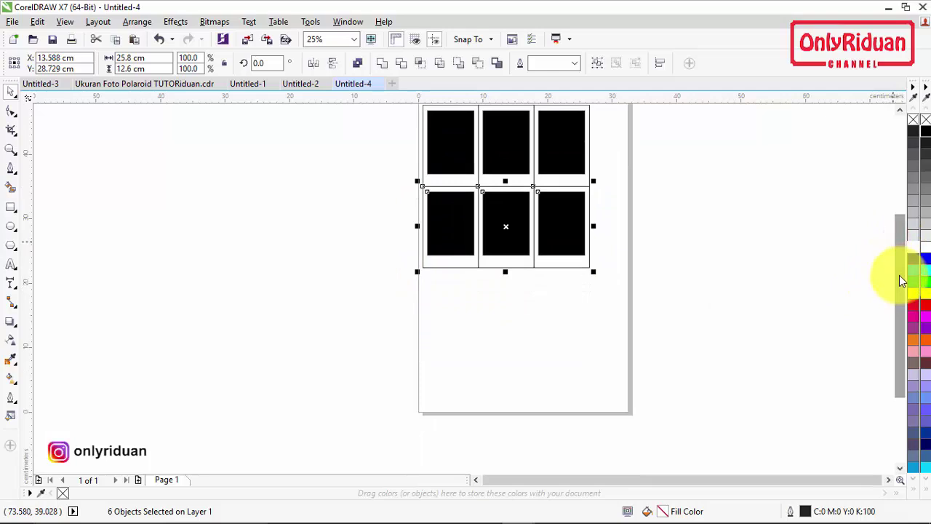
{"action": "key", "text": "ctrl+r"}
{"action": "key", "text": "ctrl+r"}
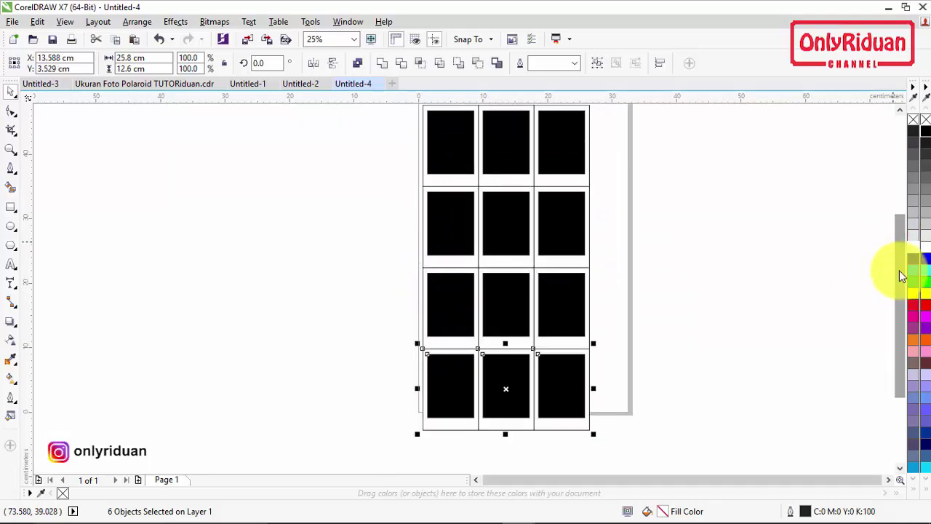
{"action": "scroll", "coordinate": [749, 240], "scroll_direction": "down", "scroll_amount": 2}
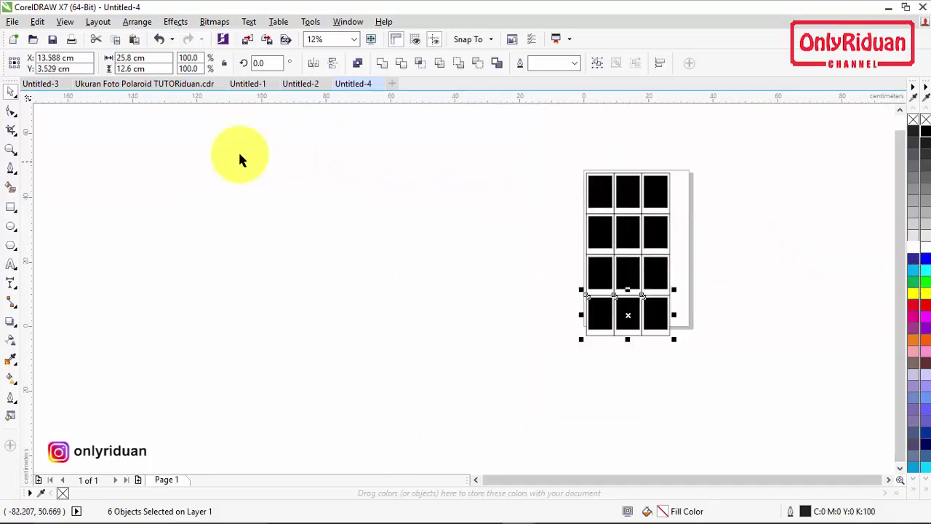
{"action": "left_click", "coordinate": [11, 151]}
{"action": "left_click_drag", "start_coordinate": [540, 150], "coordinate": [724, 360]}
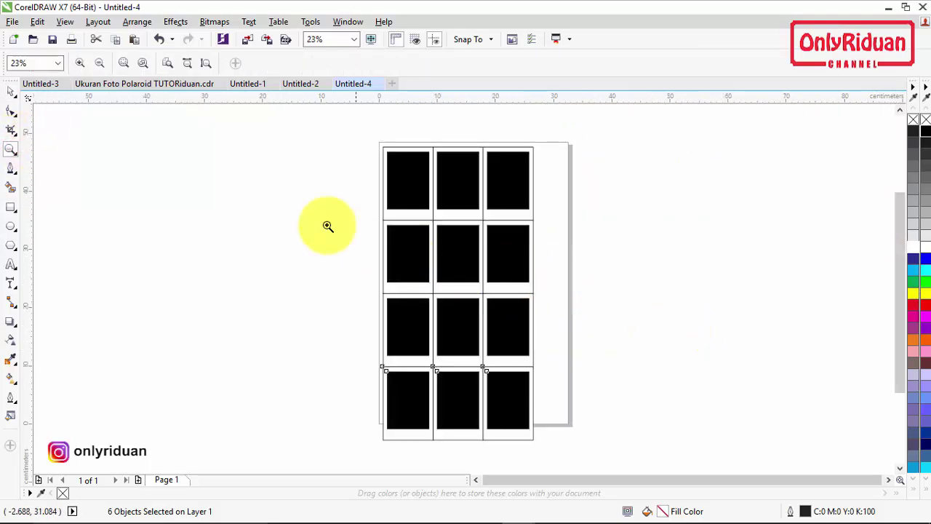
Switch the A3+ page to landscape, and move the entire four-row grid of frames off the page to the right
{"action": "left_click", "coordinate": [11, 93]}
{"action": "left_click", "coordinate": [182, 176]}
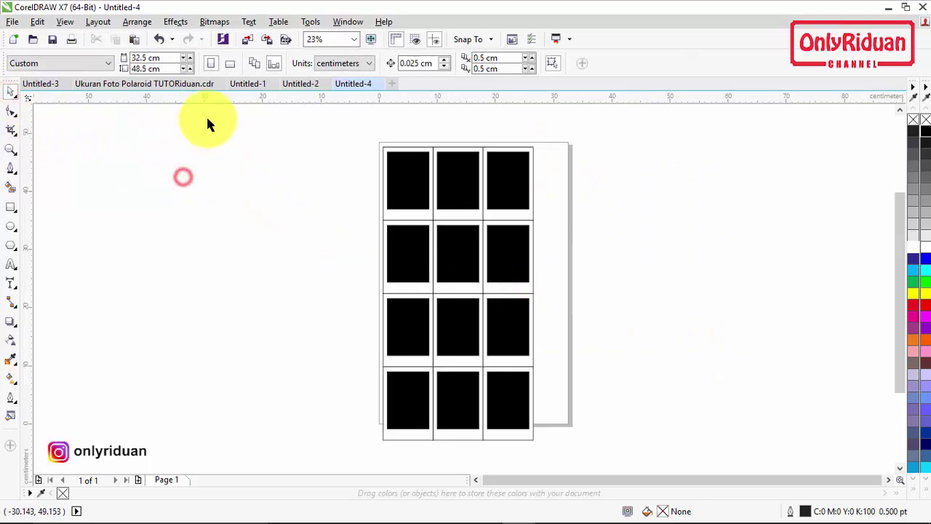
{"action": "left_click", "coordinate": [229, 64]}
{"action": "scroll", "coordinate": [240, 161], "scroll_direction": "down", "scroll_amount": 2}
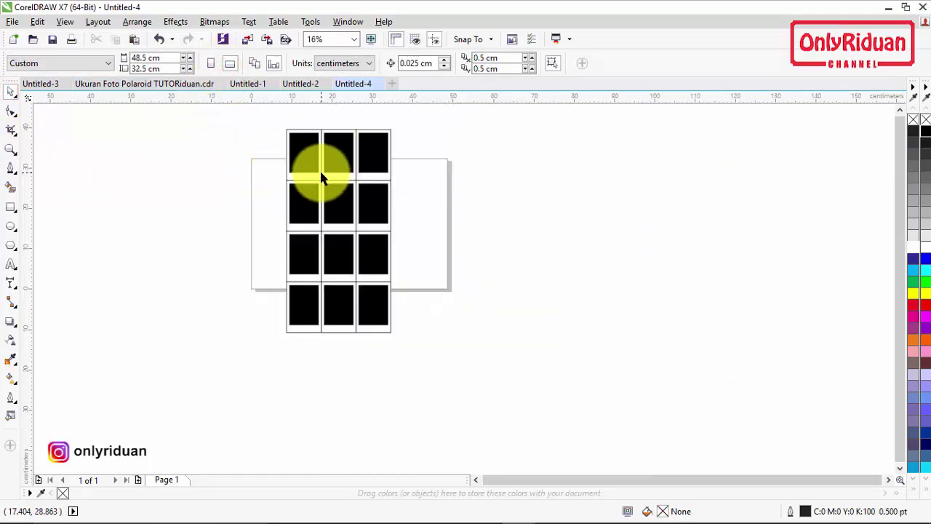
{"action": "left_click_drag", "start_coordinate": [267, 117], "coordinate": [389, 337]}
{"action": "left_click_drag", "start_coordinate": [337, 214], "coordinate": [537, 221]}
{"action": "scroll", "coordinate": [536, 222], "scroll_direction": "up", "scroll_amount": 2}
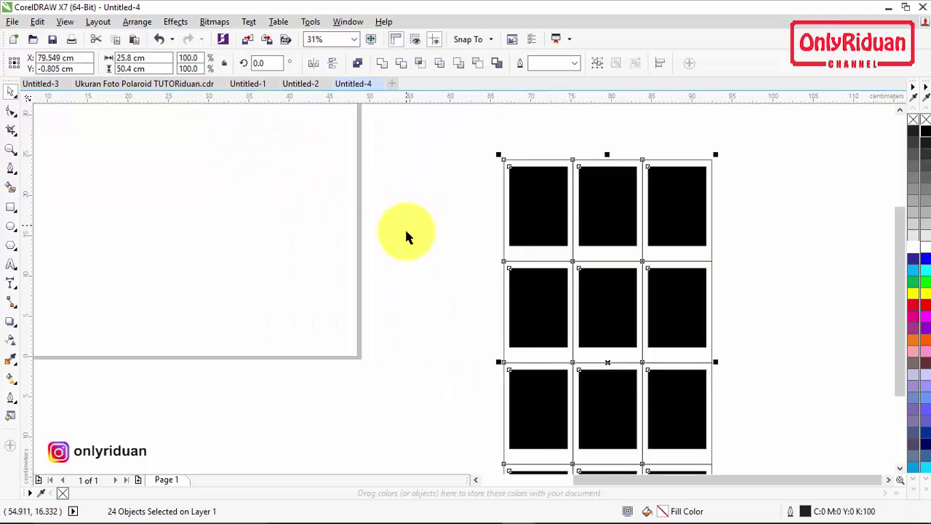
{"action": "left_click", "coordinate": [476, 479]}
{"action": "left_click", "coordinate": [900, 109]}
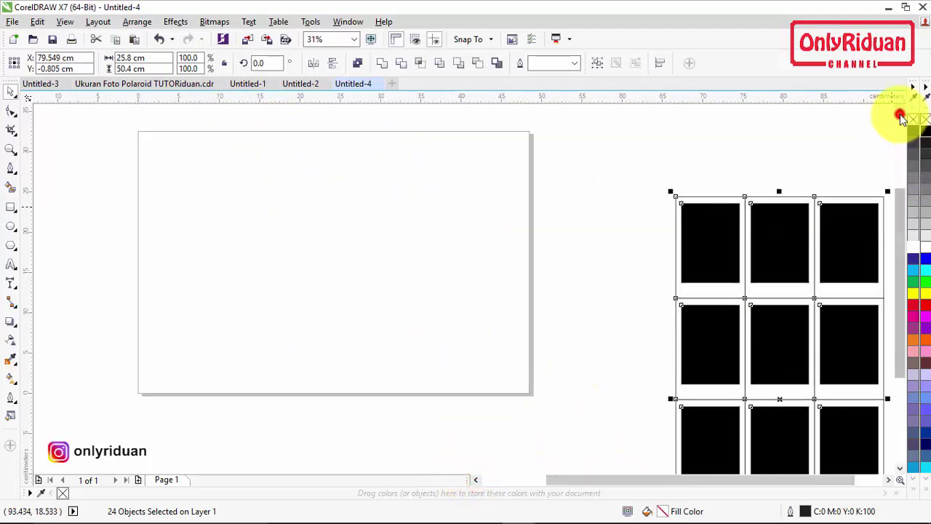
Copy one frame to the landscape page's upper-left corner, and duplicate it edge to edge into a row of five
{"action": "left_click_drag", "start_coordinate": [617, 174], "coordinate": [761, 359]}
{"action": "left_click_drag", "start_coordinate": [708, 280], "coordinate": [177, 223]}
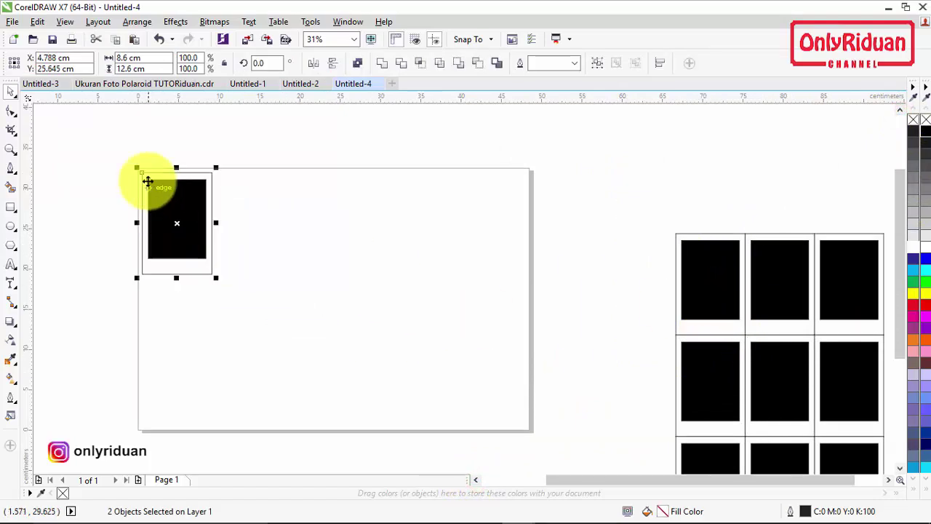
{"action": "left_click_drag", "start_coordinate": [142, 173], "coordinate": [210, 174]}
{"action": "key", "text": "ctrl+r"}
{"action": "key", "text": "ctrl+r"}
{"action": "key", "text": "ctrl+r"}
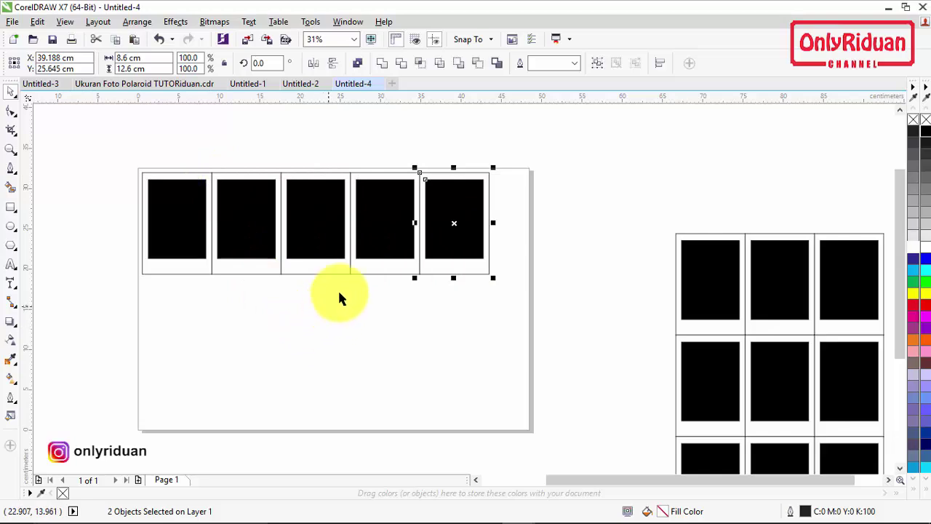
Duplicate the row of five frames downward, edge to edge, and select all ten frames on the landscape page
{"action": "left_click_drag", "start_coordinate": [581, 306], "coordinate": [142, 272]}
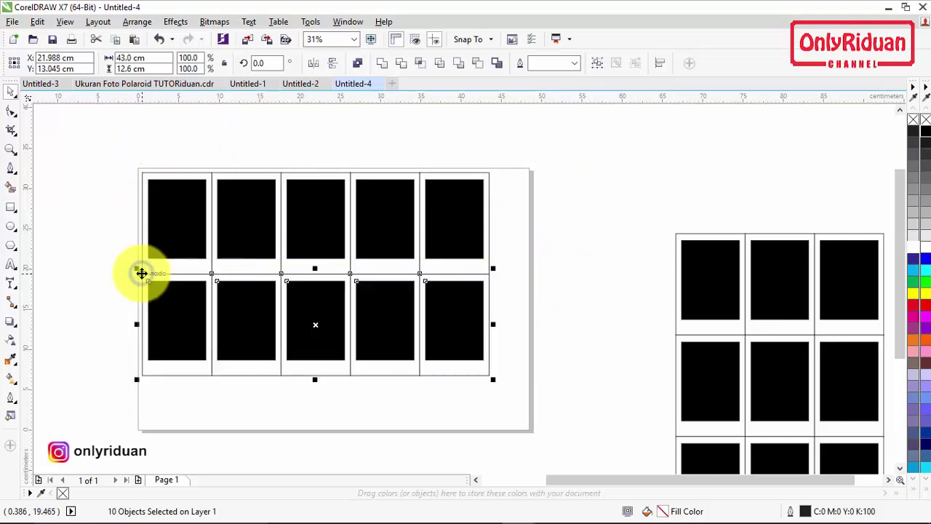
{"action": "scroll", "coordinate": [189, 289], "scroll_direction": "down", "scroll_amount": 2}
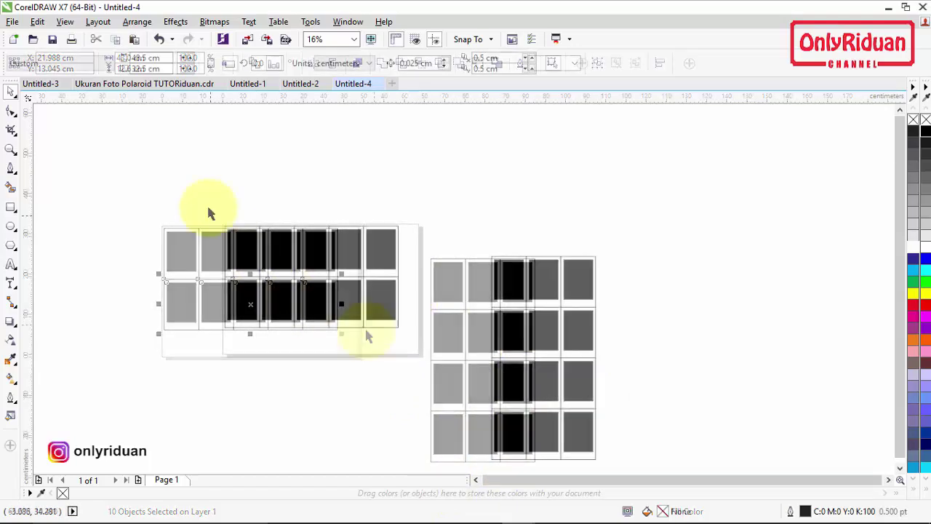
{"action": "left_click_drag", "start_coordinate": [208, 200], "coordinate": [432, 364]}
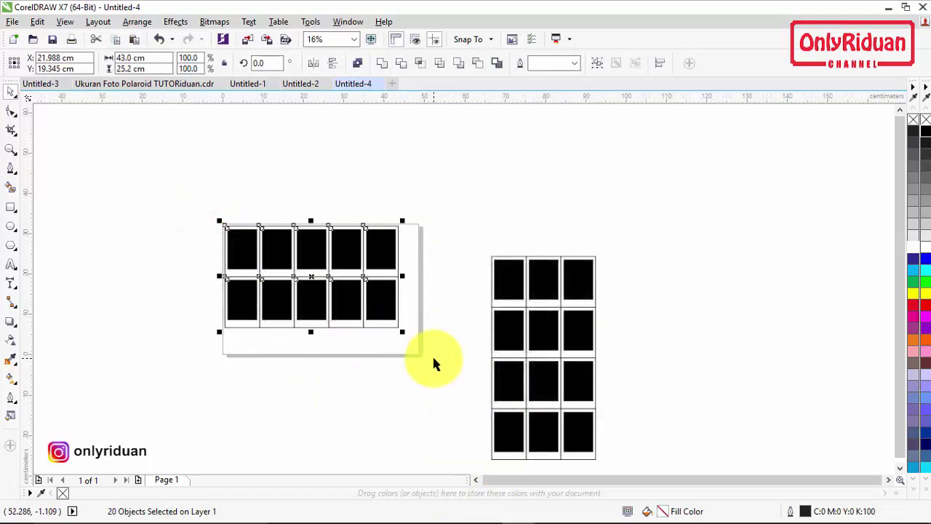
Switch to the Untitled-1 document with the four 3R frames on an A4 page, and check the upper-left frame's outline object
{"action": "left_click", "coordinate": [246, 84]}
{"action": "left_click", "coordinate": [582, 226]}
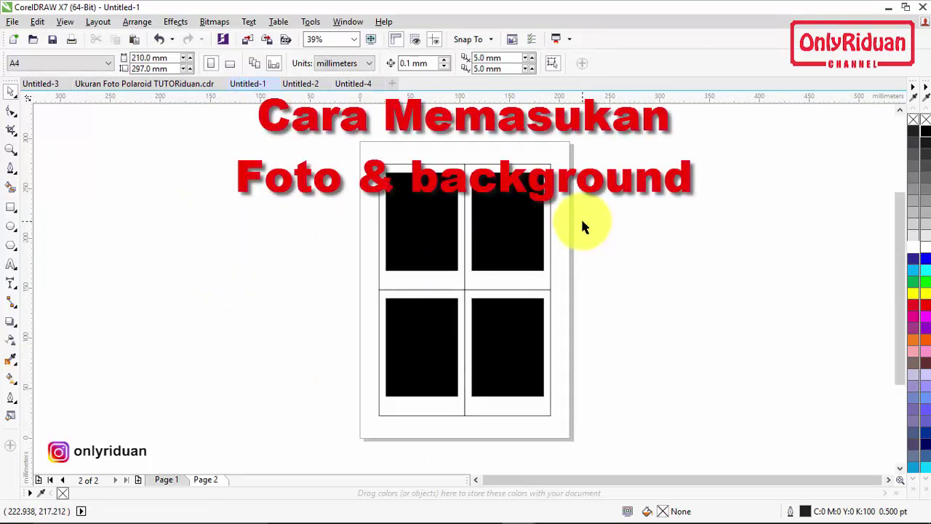
{"action": "left_click", "coordinate": [402, 278]}
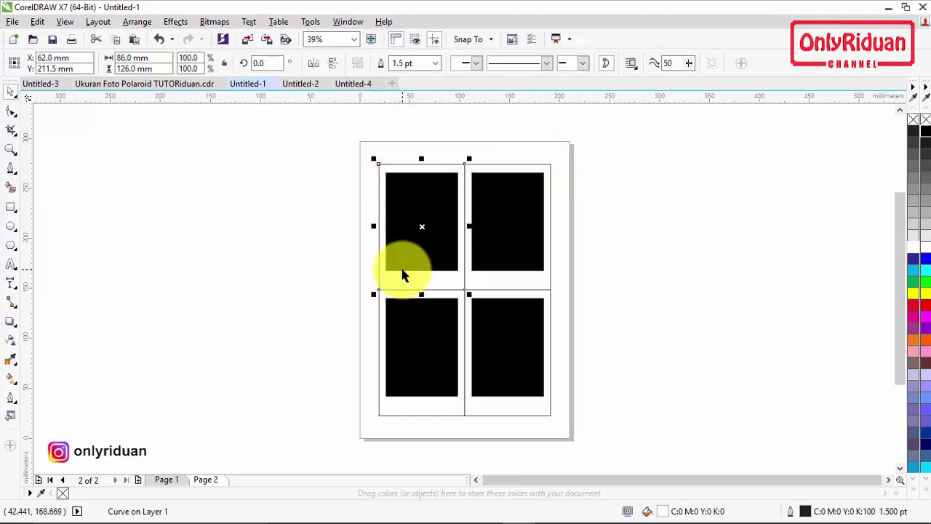
{"action": "left_click", "coordinate": [387, 238]}
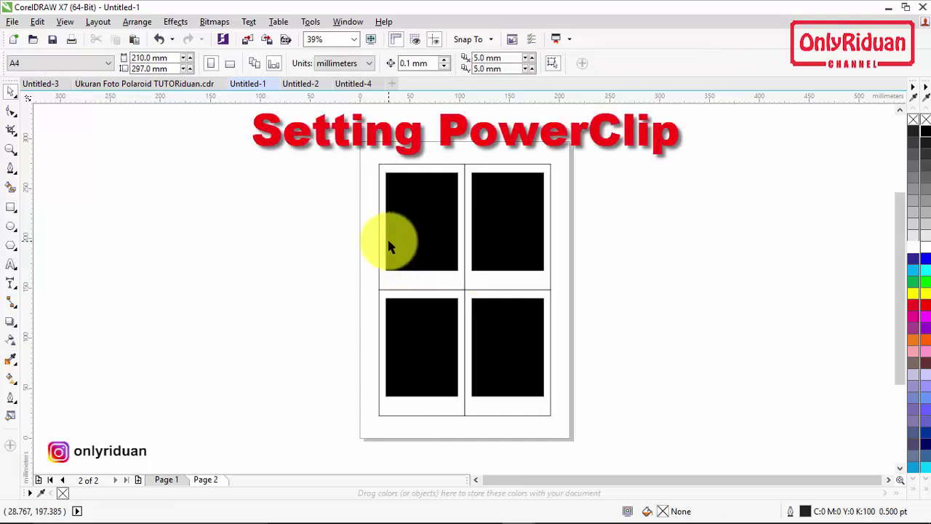
Check the PowerClip Frame options, keeping auto-center new content at "When content is completely outside frame"
{"action": "left_click", "coordinate": [310, 22]}
{"action": "left_click", "coordinate": [328, 38]}
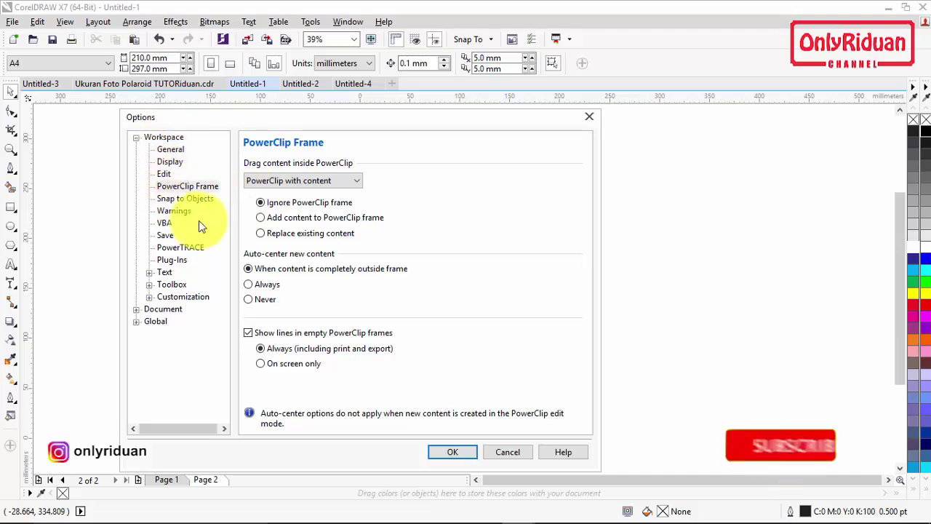
{"action": "left_click", "coordinate": [181, 187]}
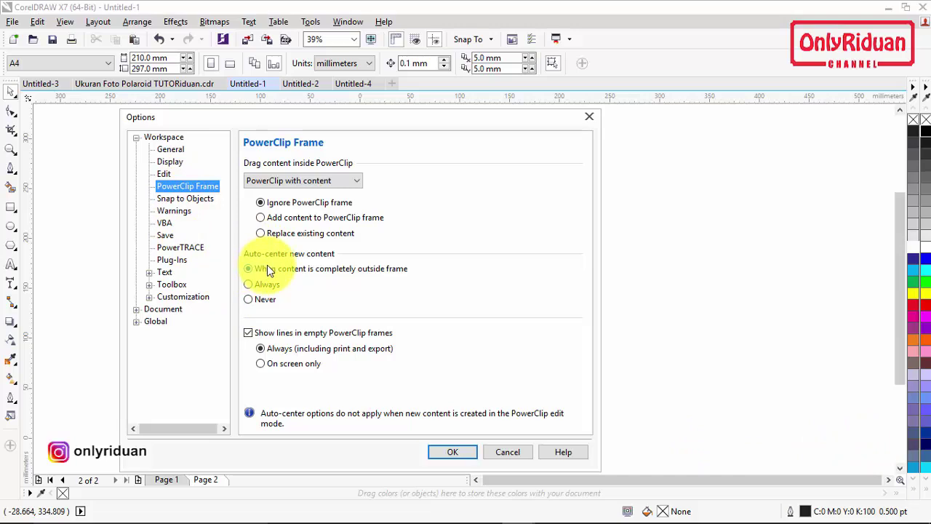
{"action": "left_click", "coordinate": [456, 460]}
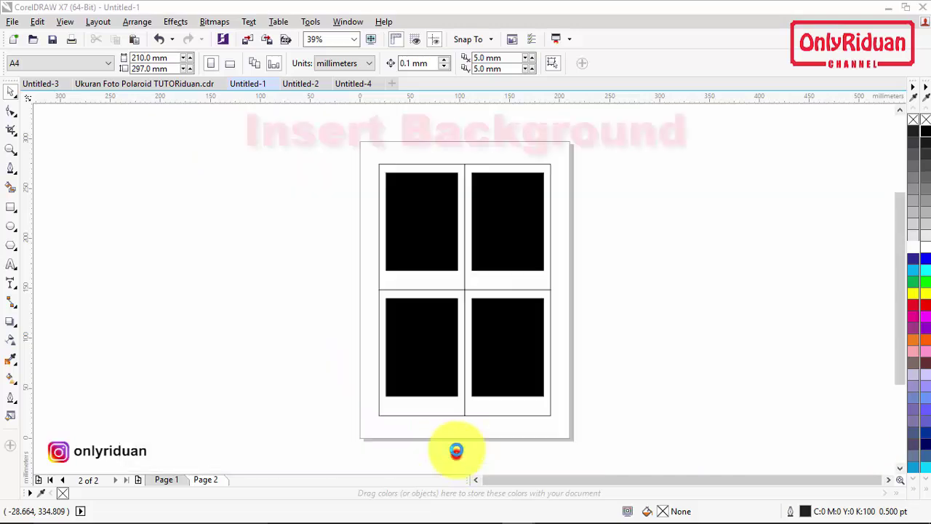
Import Background-03.png at about 87 × 130 mm over the upper-left frame, and move it off the page to the left
{"action": "left_click", "coordinate": [13, 21]}
{"action": "left_click", "coordinate": [81, 231]}
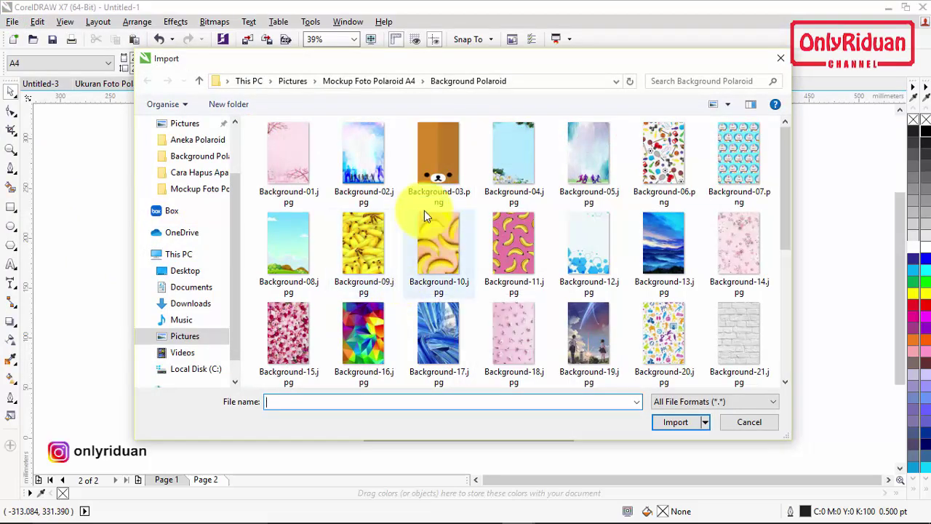
{"action": "left_click", "coordinate": [432, 176]}
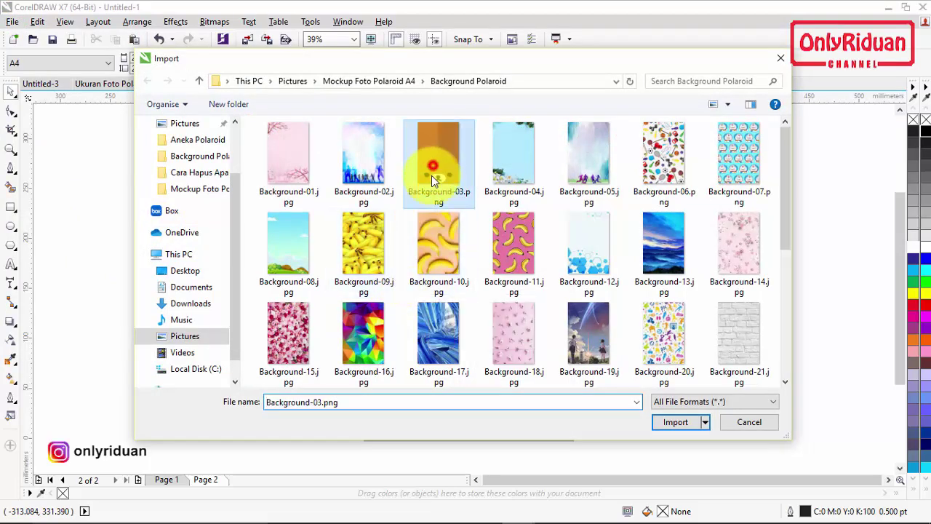
{"action": "left_click", "coordinate": [677, 423]}
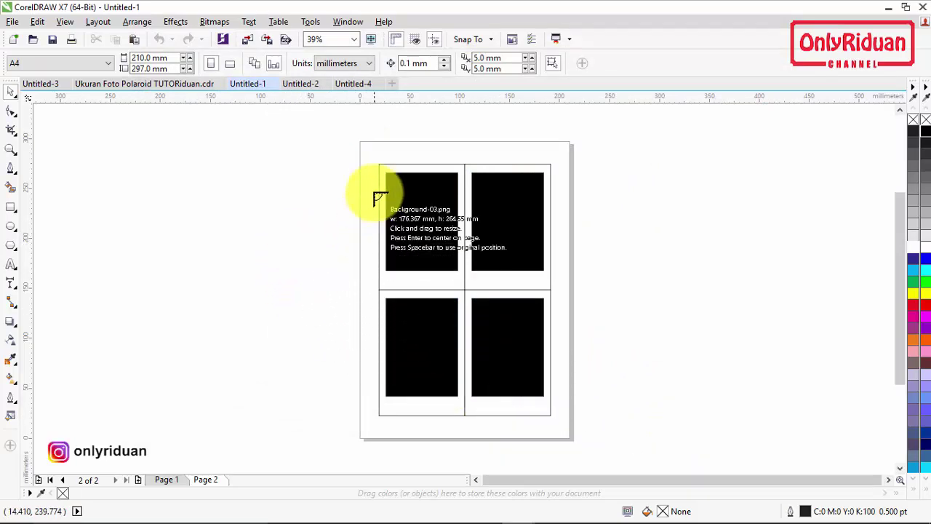
{"action": "left_click_drag", "start_coordinate": [379, 163], "coordinate": [467, 288]}
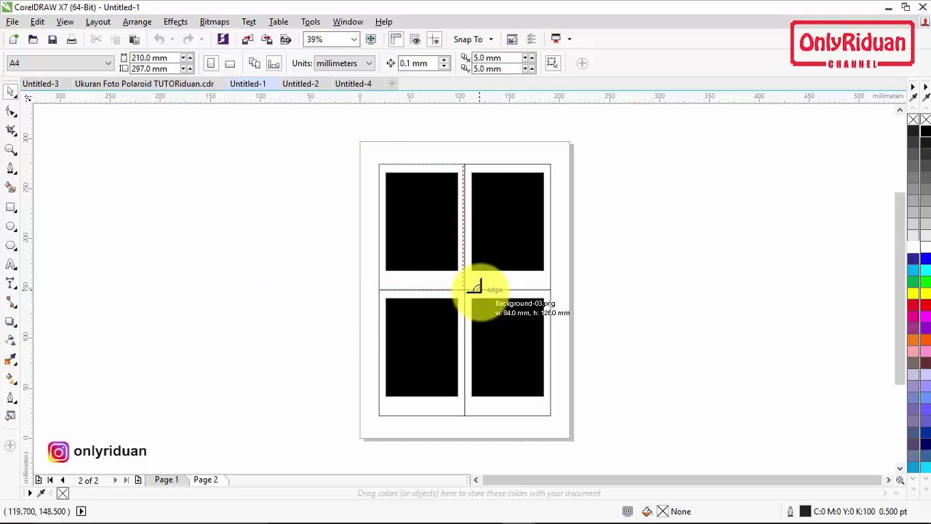
{"action": "left_click_drag", "start_coordinate": [476, 289], "coordinate": [476, 289]}
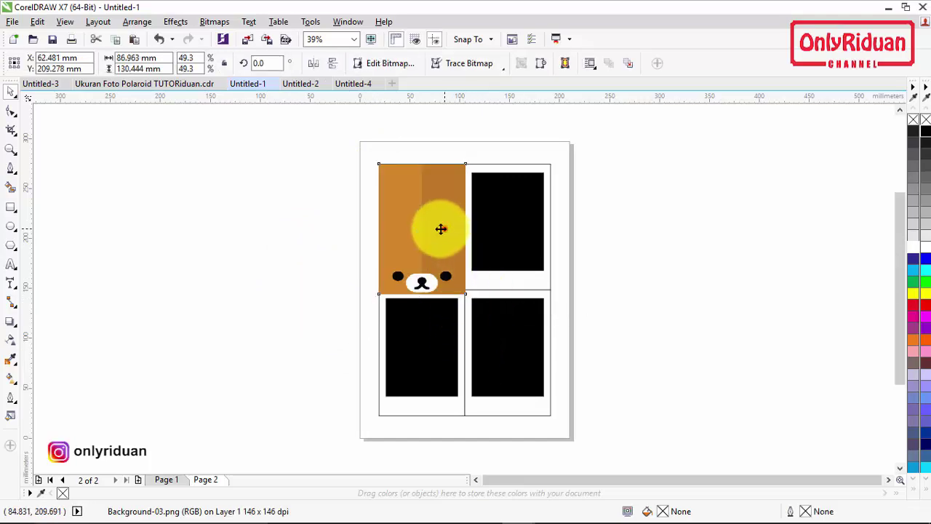
{"action": "left_click_drag", "start_coordinate": [443, 228], "coordinate": [282, 231]}
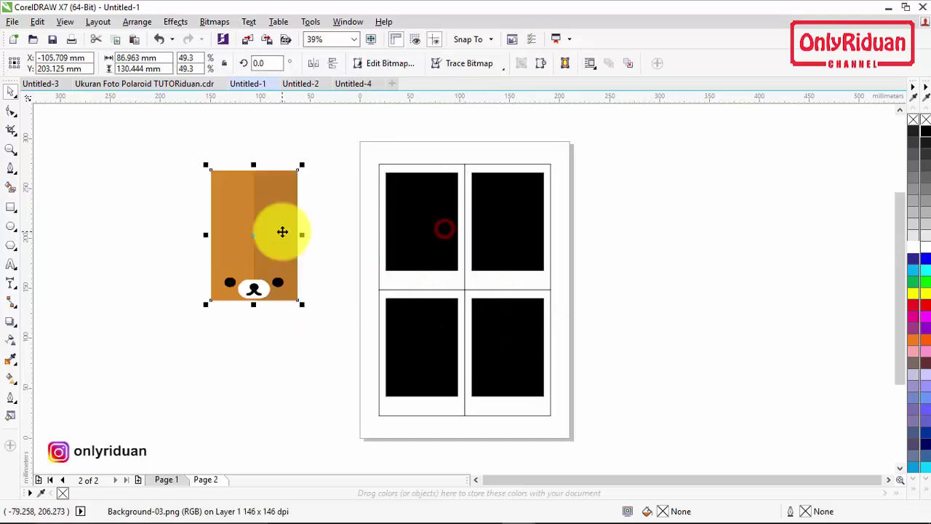
PowerClip the Background-03 image inside the outline of the upper-left polaroid frame
{"action": "left_click", "coordinate": [456, 165]}
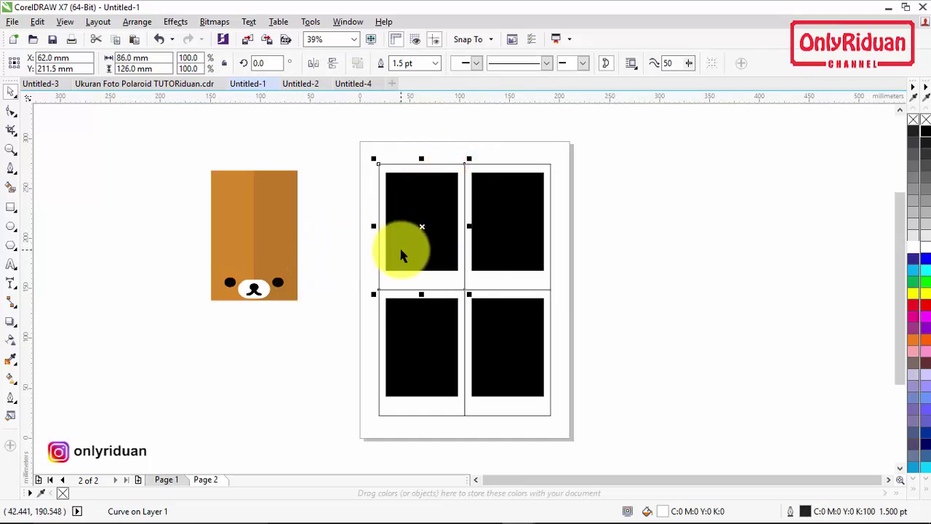
{"action": "left_click", "coordinate": [246, 220]}
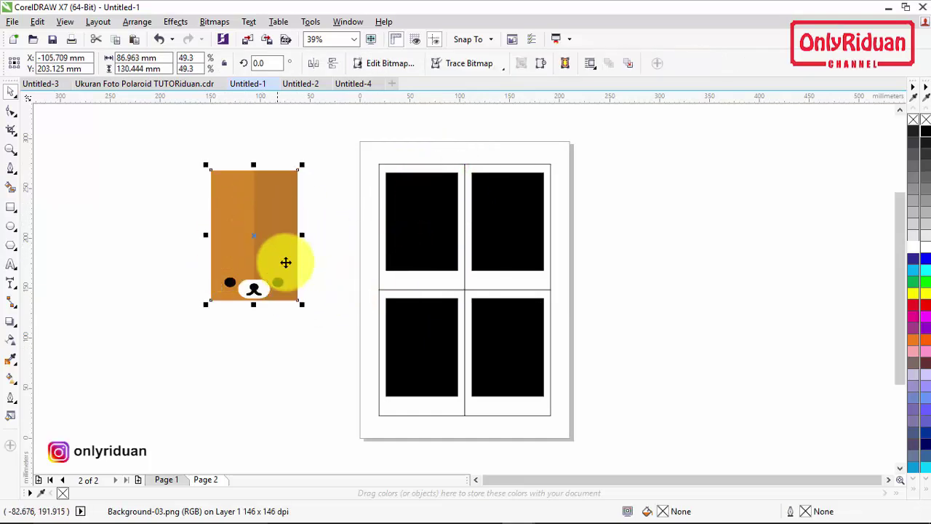
{"action": "right_click", "coordinate": [266, 210]}
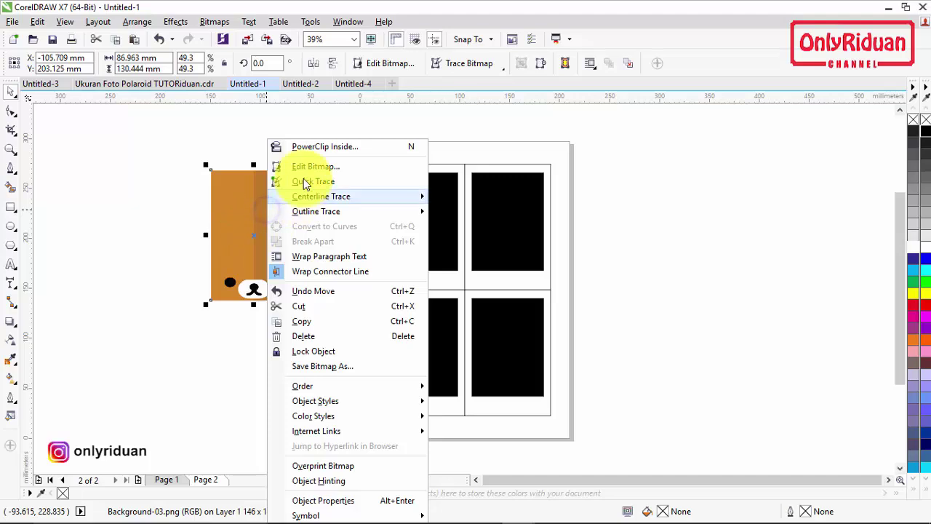
{"action": "left_click", "coordinate": [309, 148]}
{"action": "left_click", "coordinate": [395, 166]}
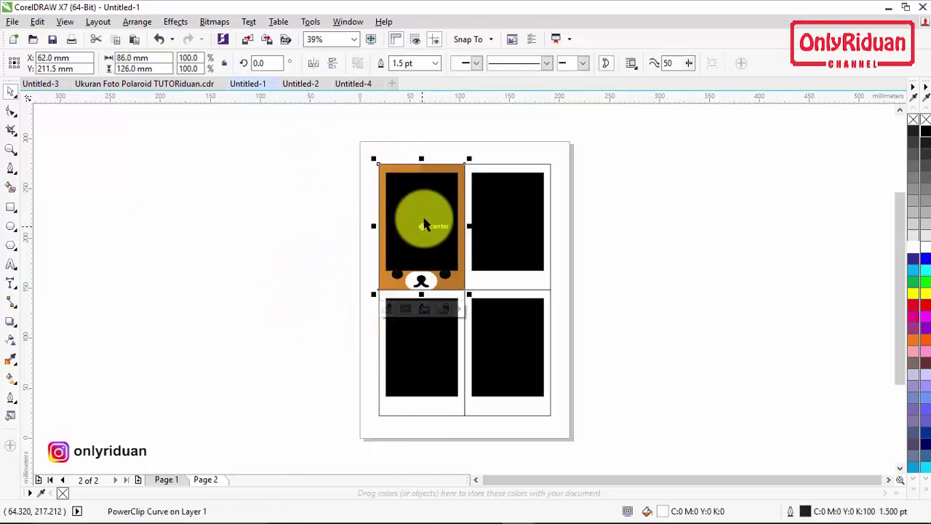
{"action": "left_click", "coordinate": [310, 220]}
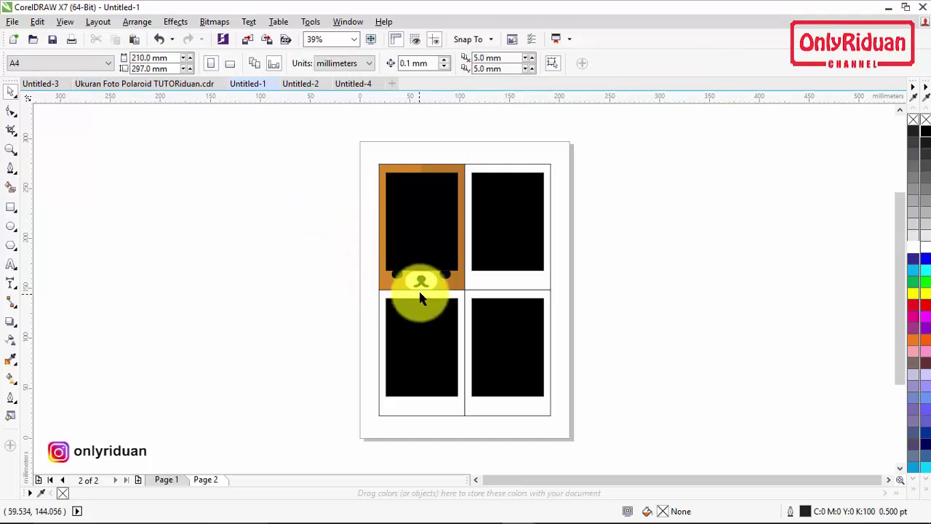
Edit the upper-left frame's PowerClip, shift the background image slightly downward, and finish editing this level
{"action": "right_click", "coordinate": [447, 173]}
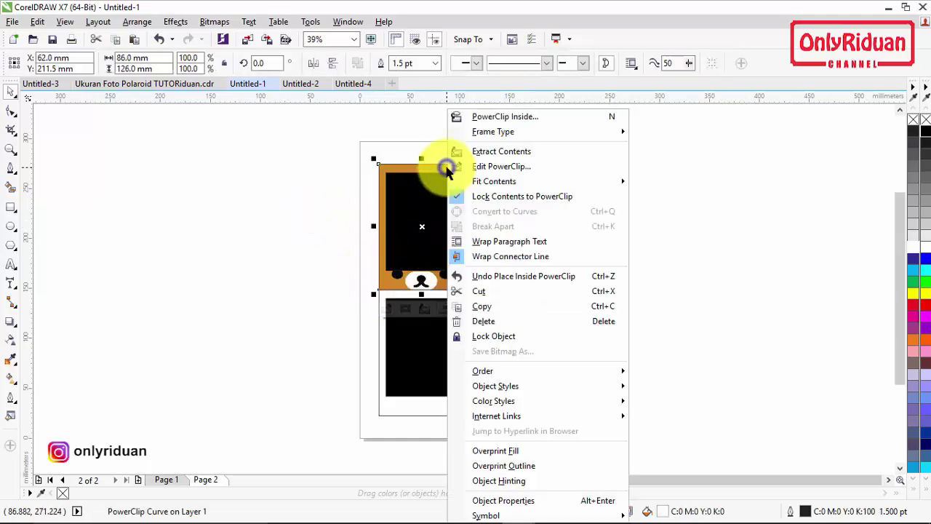
{"action": "left_click", "coordinate": [500, 169]}
{"action": "left_click", "coordinate": [451, 227]}
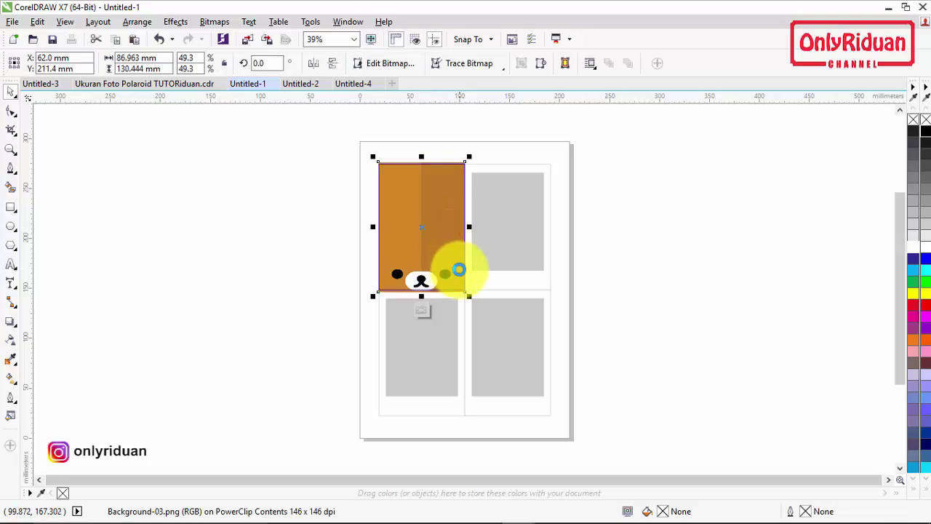
{"action": "right_click", "coordinate": [451, 207]}
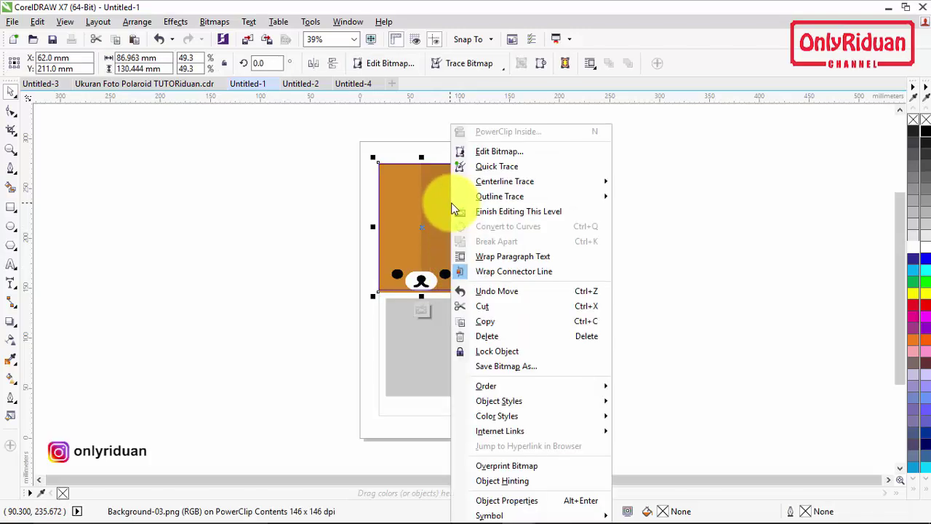
{"action": "left_click", "coordinate": [487, 211]}
{"action": "left_click", "coordinate": [313, 209]}
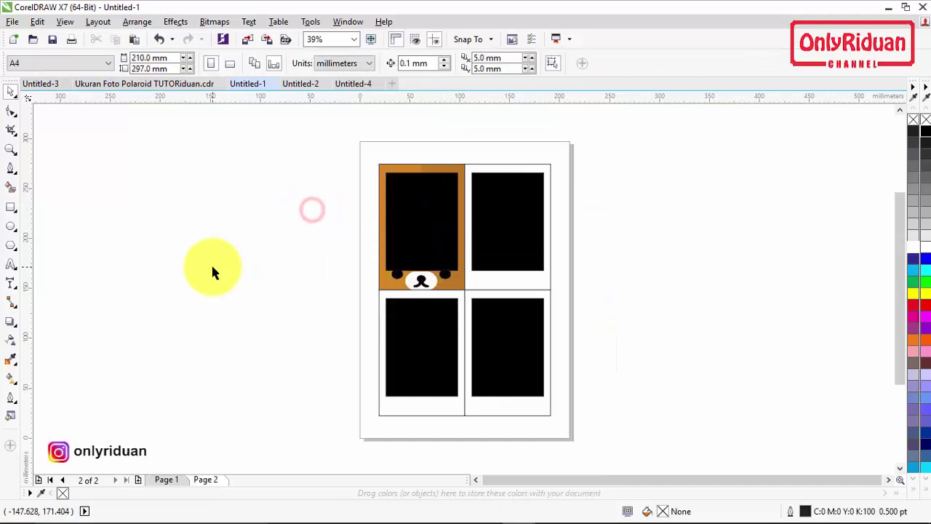
Import Background-30.jpg sized over the upper-left polaroid frame, and move it off the page to the left
{"action": "left_click", "coordinate": [13, 22]}
{"action": "left_click", "coordinate": [56, 228]}
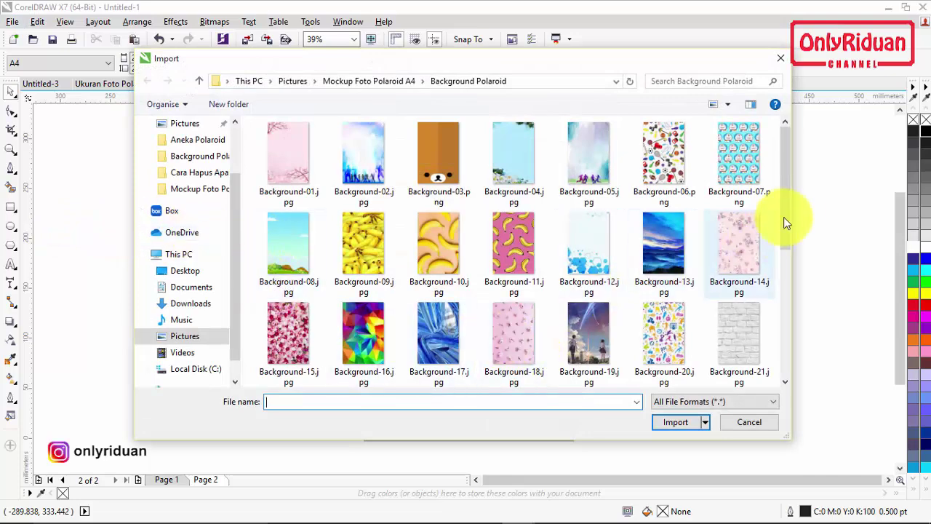
{"action": "left_click_drag", "start_coordinate": [790, 191], "coordinate": [801, 335]}
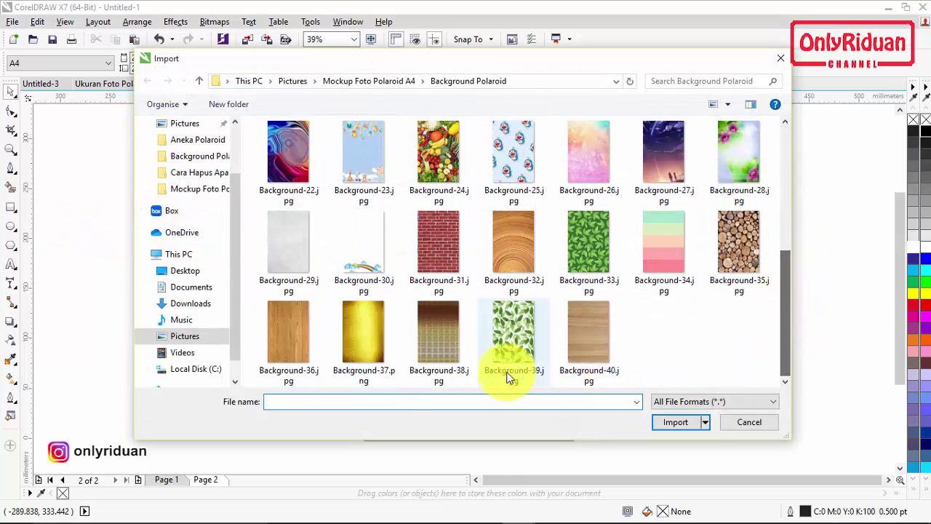
{"action": "left_click", "coordinate": [343, 270]}
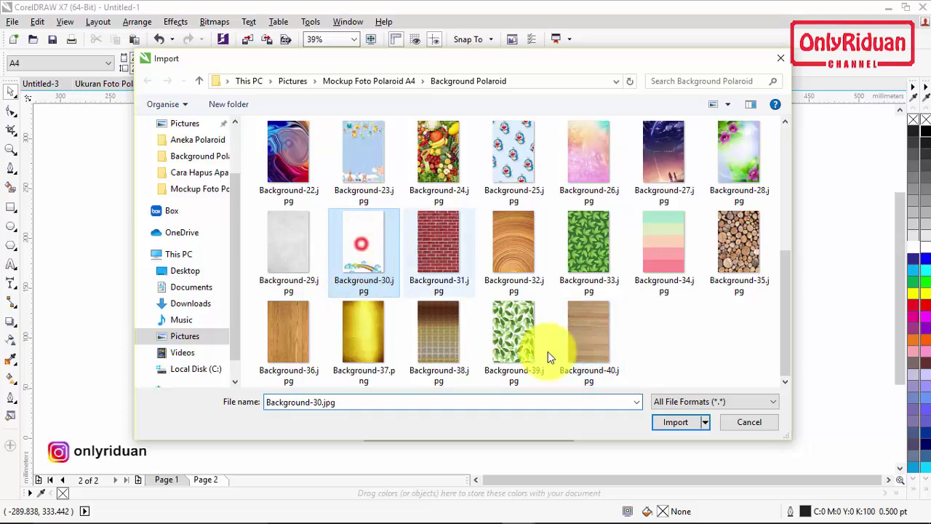
{"action": "left_click", "coordinate": [673, 422]}
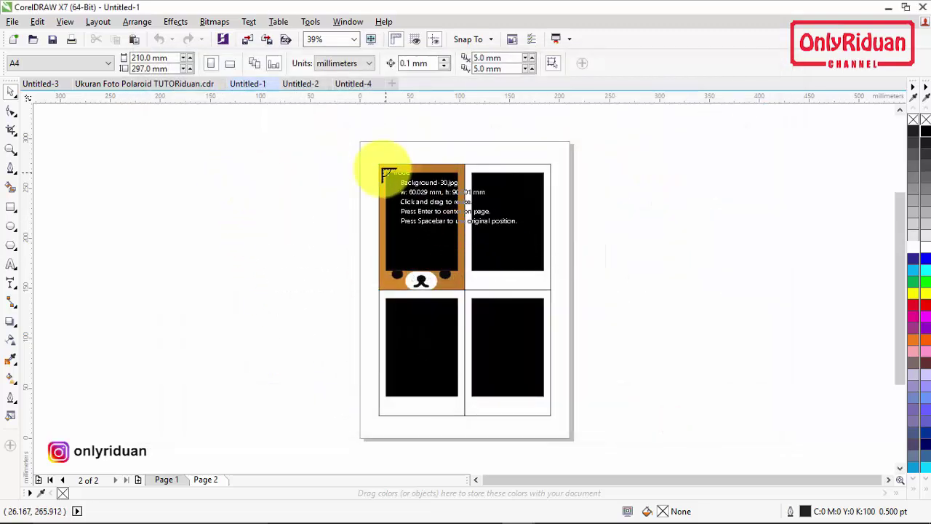
{"action": "left_click_drag", "start_coordinate": [380, 160], "coordinate": [463, 294]}
{"action": "left_click_drag", "start_coordinate": [443, 245], "coordinate": [274, 248]}
PowerClip the Background-30 image inside the outline of the upper-right polaroid frame
{"action": "right_click", "coordinate": [260, 214]}
{"action": "left_click", "coordinate": [325, 149]}
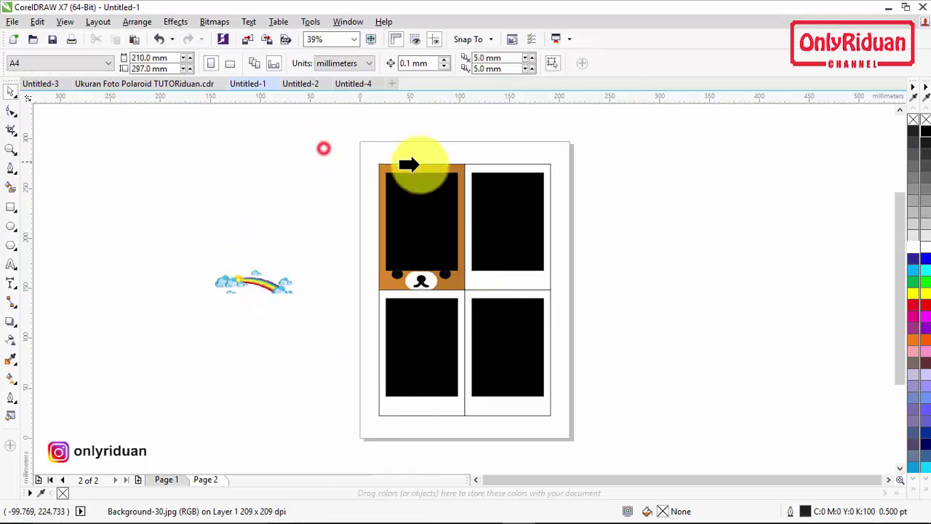
{"action": "left_click", "coordinate": [484, 170]}
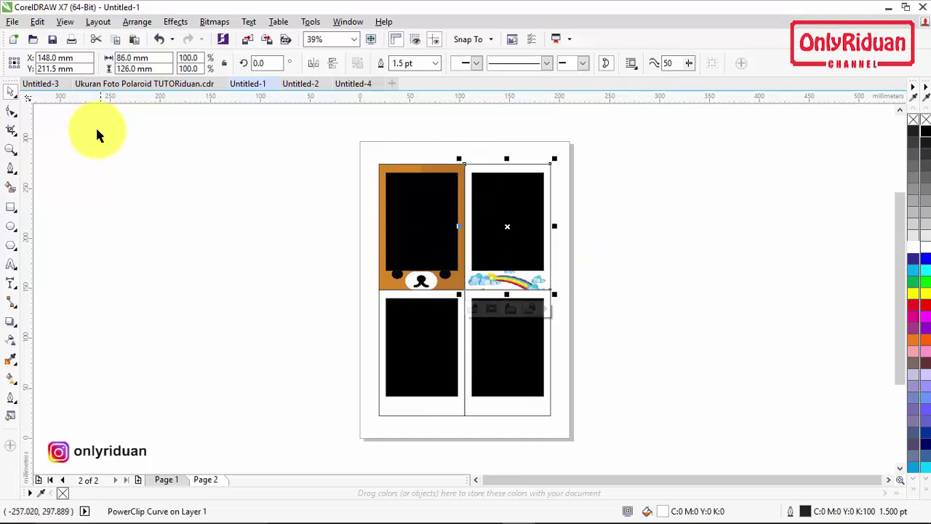
{"action": "left_click", "coordinate": [742, 426]}
Import Background-10.jpg at about 86 × 129 mm over the upper-right frame, and move it off the page to the left
{"action": "left_click", "coordinate": [10, 22]}
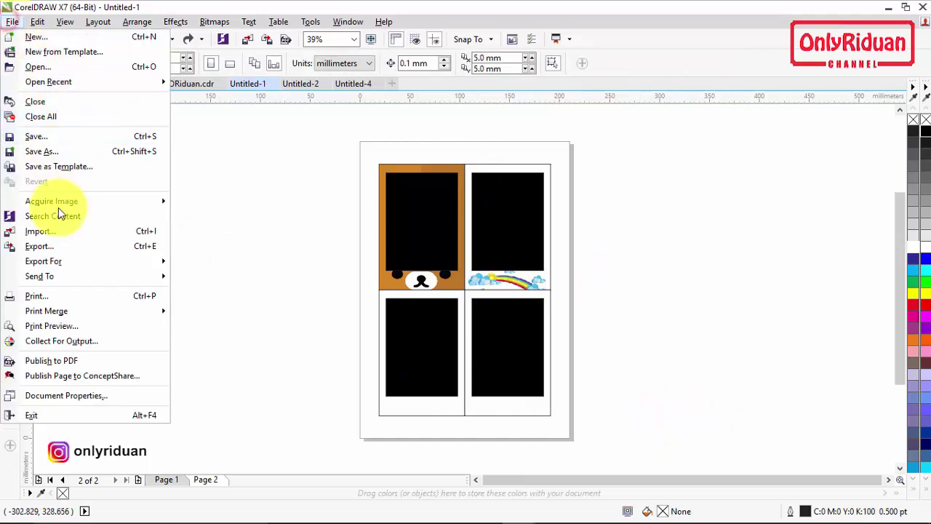
{"action": "left_click", "coordinate": [56, 230]}
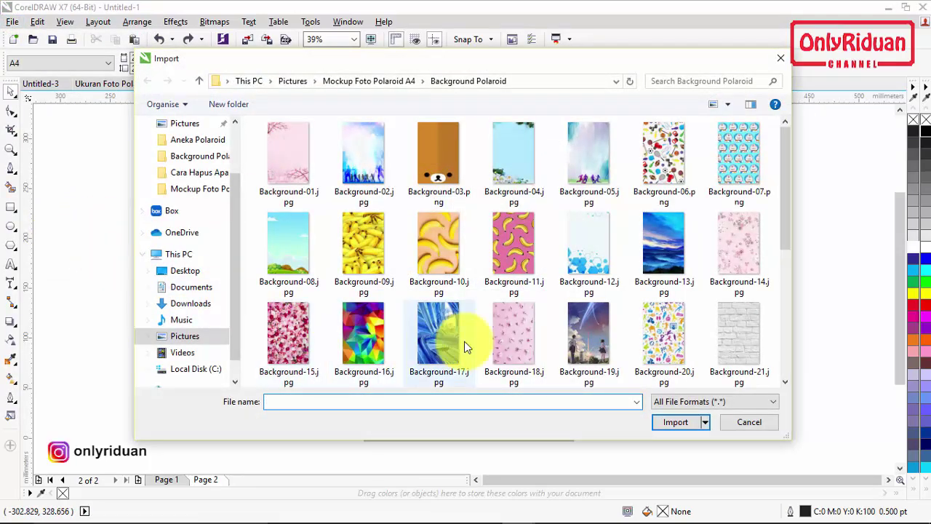
{"action": "left_click", "coordinate": [446, 268]}
{"action": "left_click", "coordinate": [675, 424]}
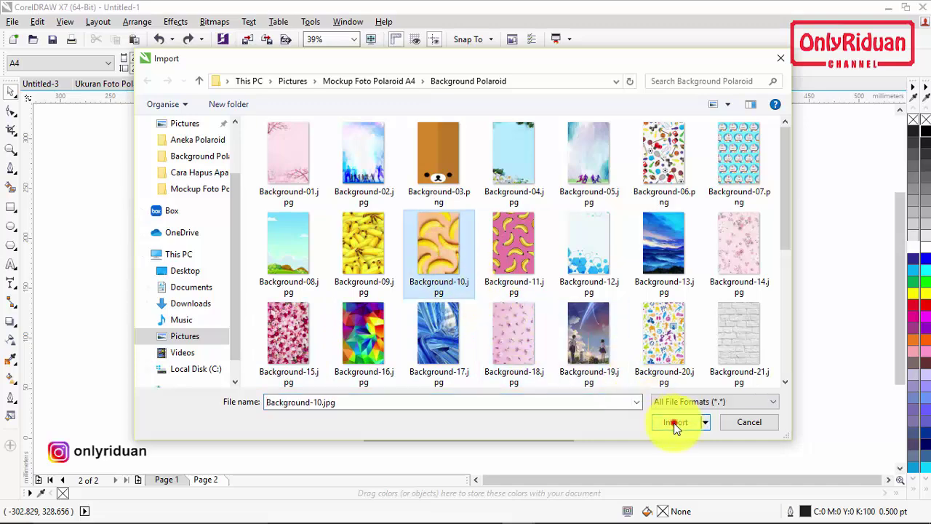
{"action": "left_click_drag", "start_coordinate": [462, 162], "coordinate": [547, 295]}
{"action": "left_click_drag", "start_coordinate": [528, 260], "coordinate": [228, 223]}
PowerClip the Background-10 image inside the outline of the lower-left polaroid frame
{"action": "right_click", "coordinate": [231, 224]}
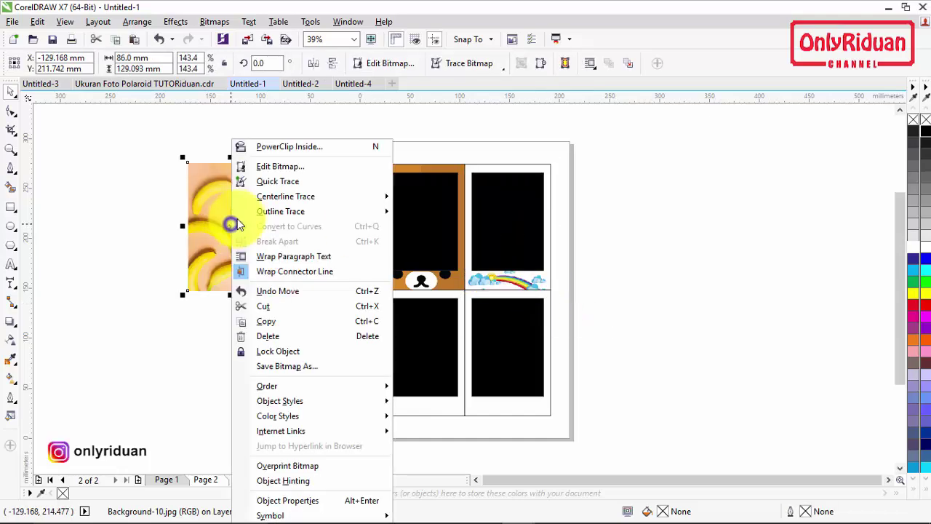
{"action": "left_click", "coordinate": [271, 147]}
{"action": "left_click", "coordinate": [385, 294]}
{"action": "left_click", "coordinate": [291, 303]}
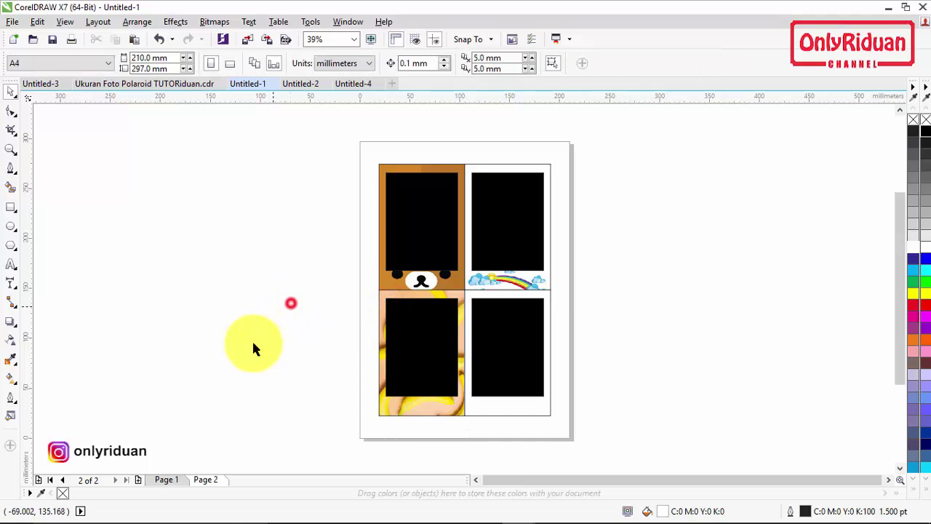
Import Background-17.jpg at about 84 × 126 mm over the upper-left frame, and move it off the page to the left
{"action": "left_click", "coordinate": [12, 21]}
{"action": "left_click", "coordinate": [56, 231]}
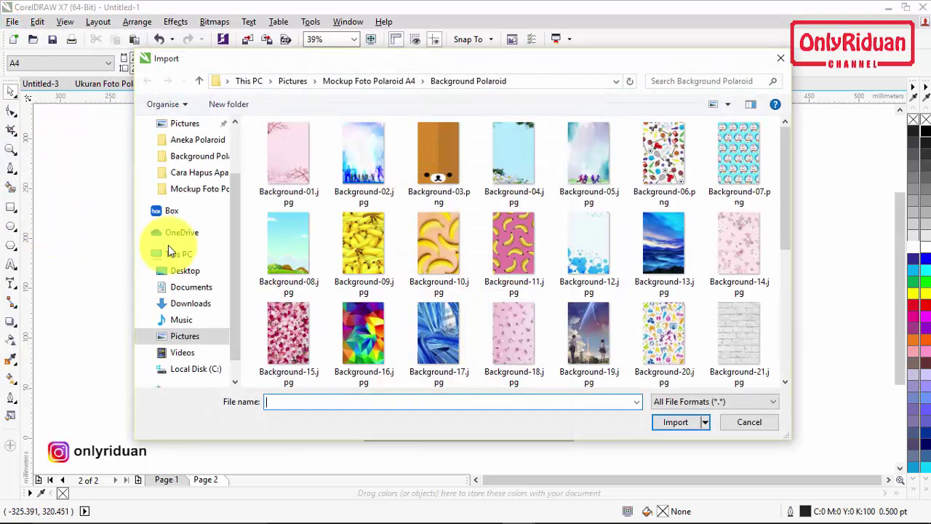
{"action": "left_click", "coordinate": [435, 333]}
{"action": "left_click", "coordinate": [674, 422]}
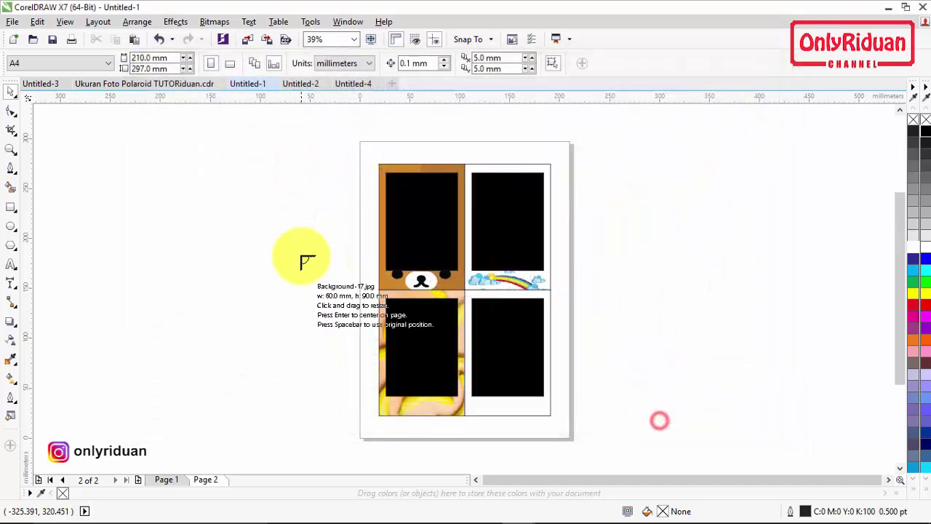
{"action": "left_click_drag", "start_coordinate": [379, 163], "coordinate": [464, 290]}
{"action": "left_click_drag", "start_coordinate": [445, 245], "coordinate": [304, 247]}
PowerClip the Background-17 image inside the outline of the lower-right polaroid frame
{"action": "right_click", "coordinate": [304, 247]}
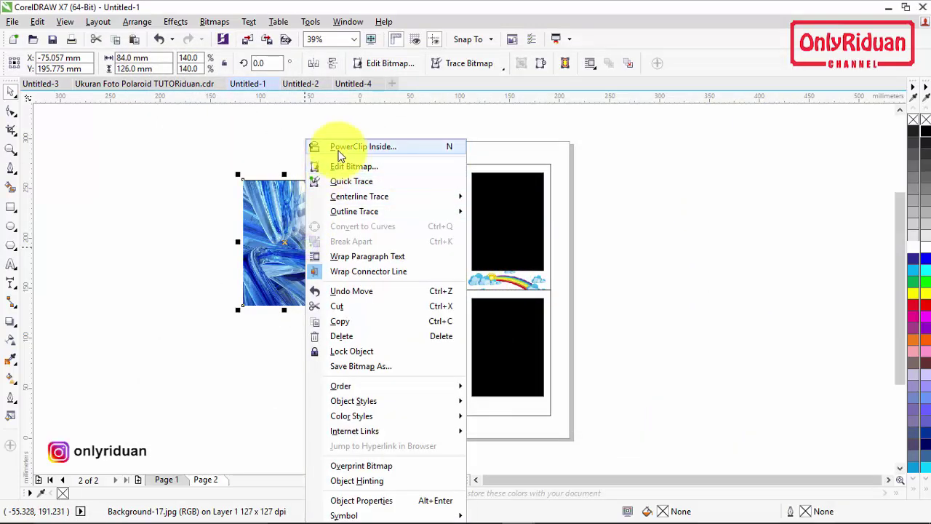
{"action": "left_click", "coordinate": [339, 141]}
{"action": "left_click", "coordinate": [498, 293]}
{"action": "left_click", "coordinate": [598, 302]}
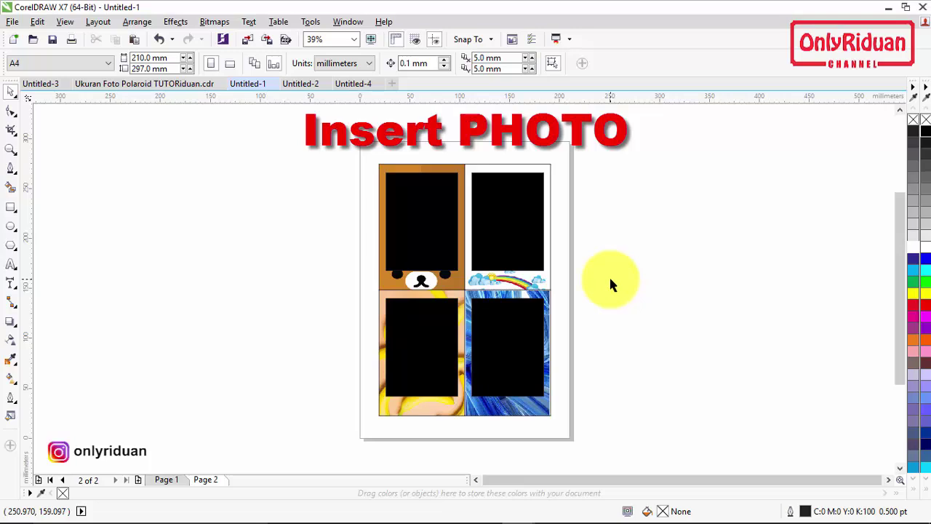
Import BP-02.jpg from the Foto Polaroid Mini folder at about 72 × 108 mm over the upper-left black rectangle, and move it left off the page
{"action": "left_click", "coordinate": [12, 21]}
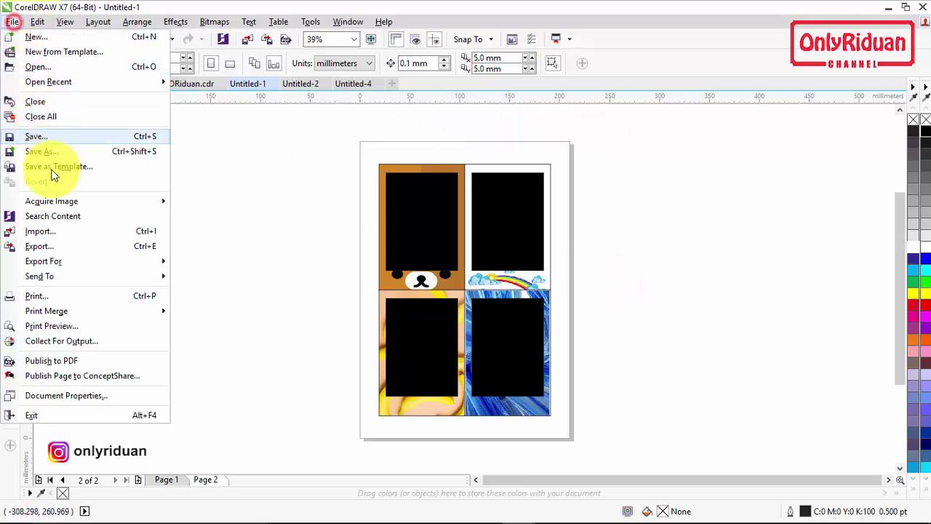
{"action": "left_click", "coordinate": [41, 230]}
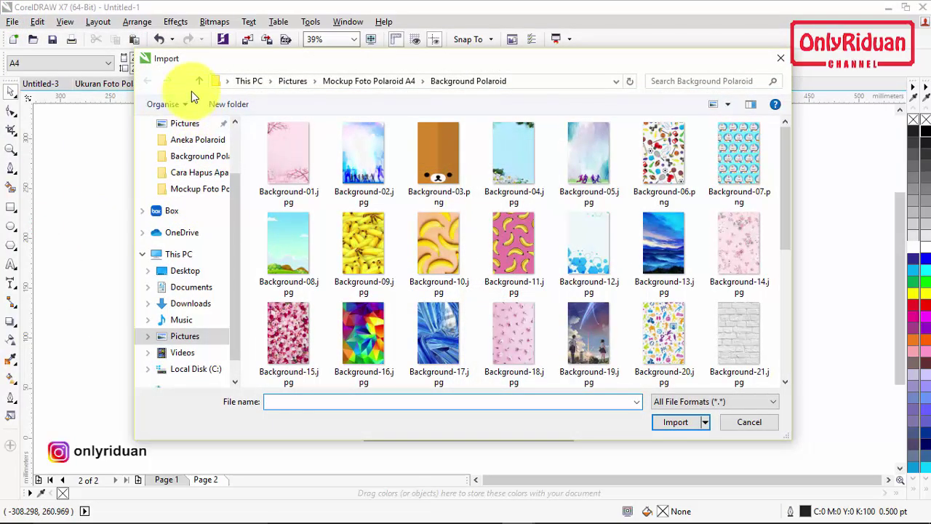
{"action": "left_click", "coordinate": [344, 82]}
{"action": "double_click", "coordinate": [364, 166]}
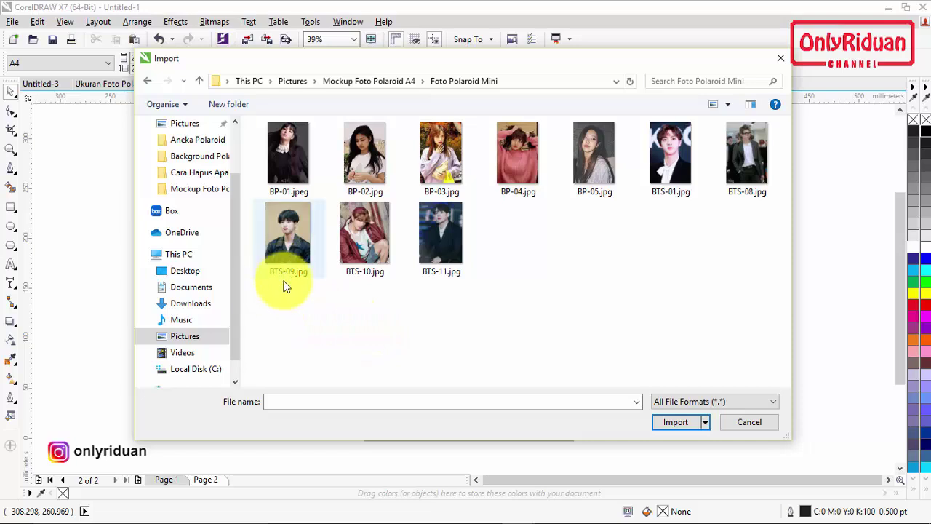
{"action": "left_click", "coordinate": [363, 157]}
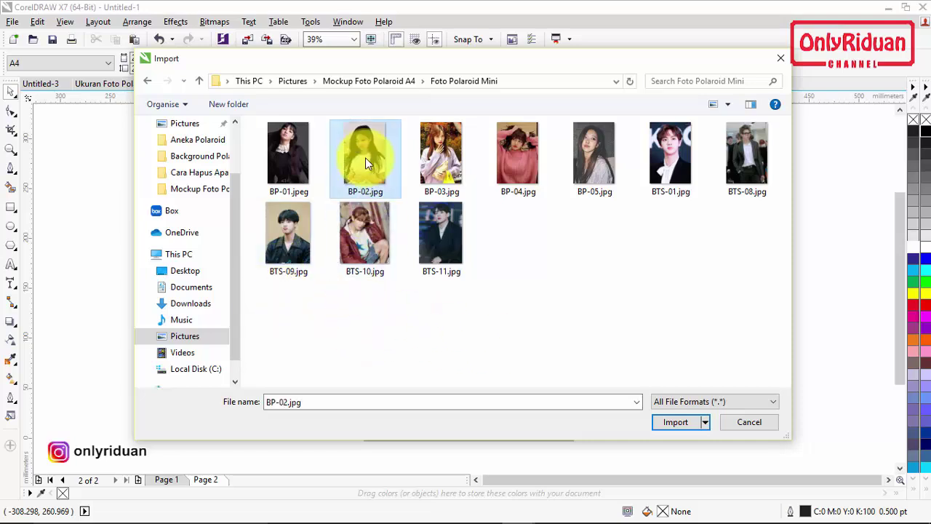
{"action": "left_click", "coordinate": [666, 423]}
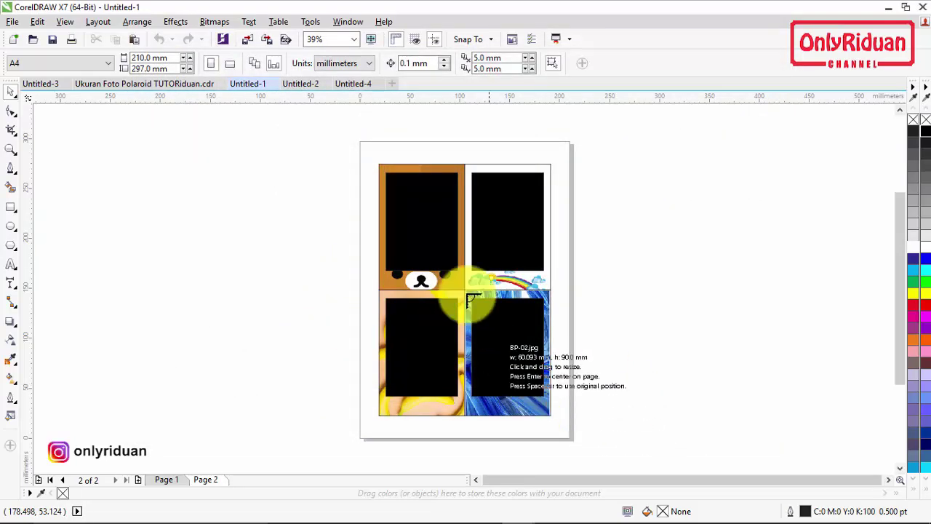
{"action": "left_click_drag", "start_coordinate": [387, 172], "coordinate": [451, 277]}
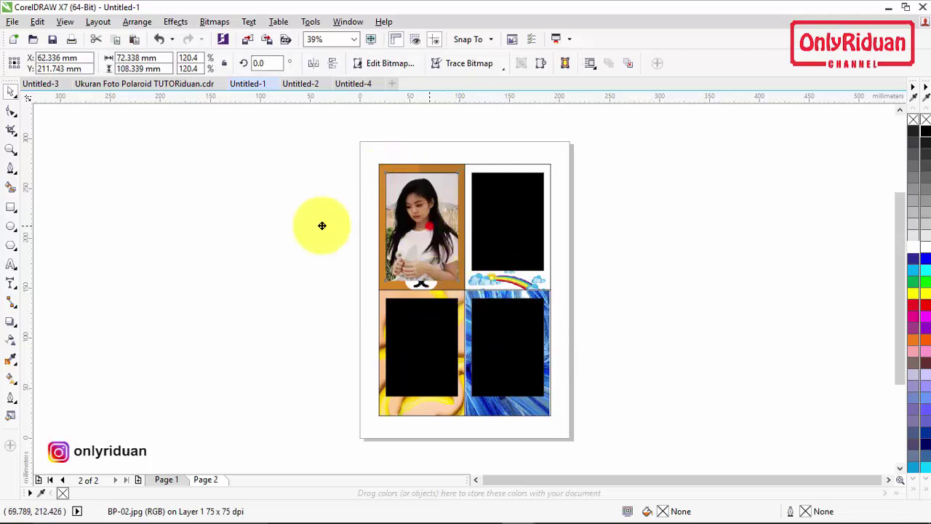
{"action": "left_click_drag", "start_coordinate": [426, 218], "coordinate": [220, 222]}
PowerClip the BP-02 photo inside the black rectangle of the upper-left polaroid frame
{"action": "right_click", "coordinate": [219, 210]}
{"action": "left_click", "coordinate": [279, 148]}
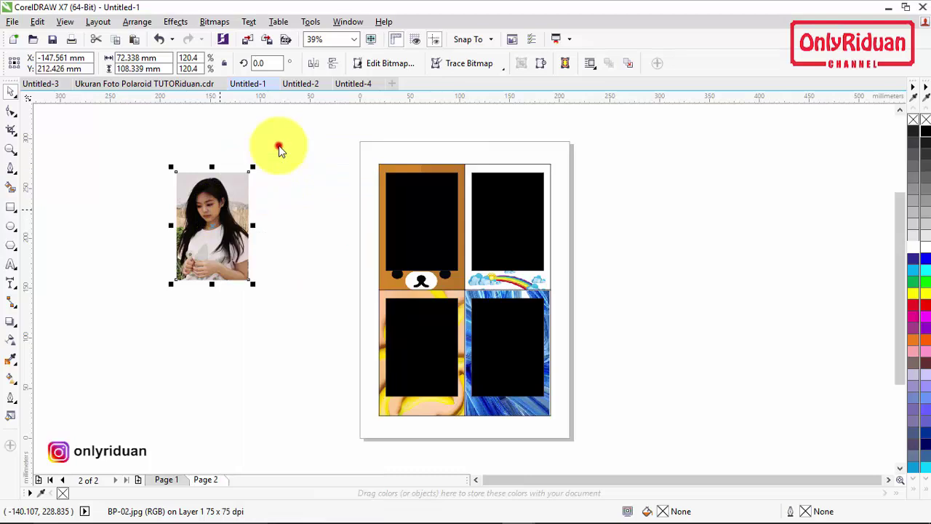
{"action": "left_click", "coordinate": [411, 215]}
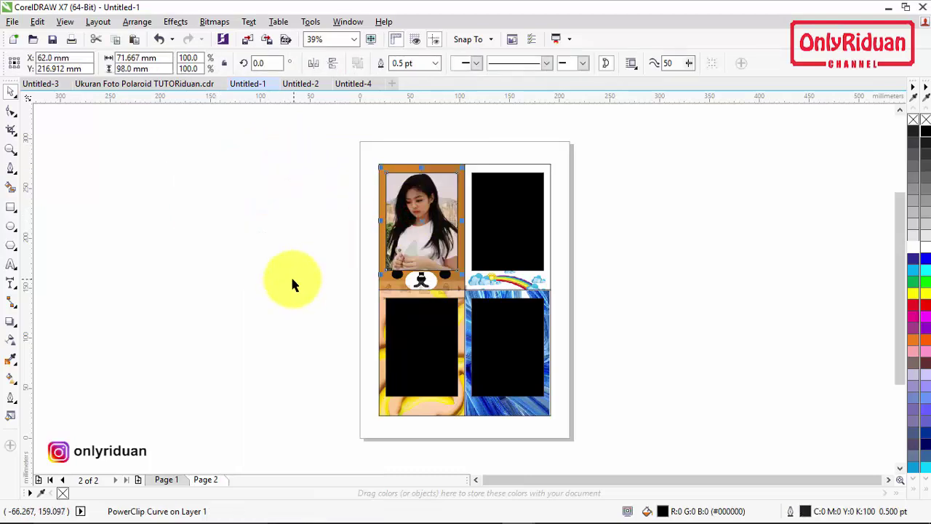
Import BTS-10.jpg at about 79 × 99 mm over the upper-right black rectangle, and move it off the page to the right
{"action": "left_click", "coordinate": [12, 21]}
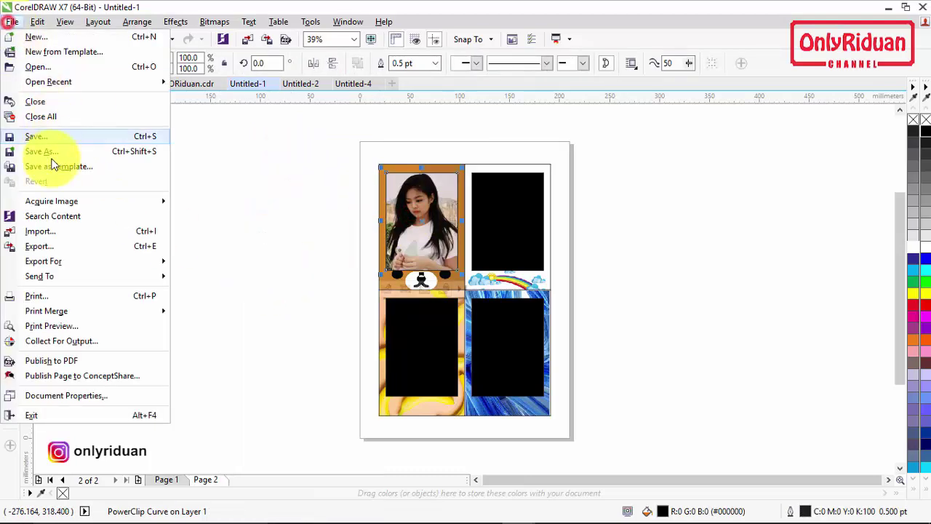
{"action": "left_click", "coordinate": [45, 228]}
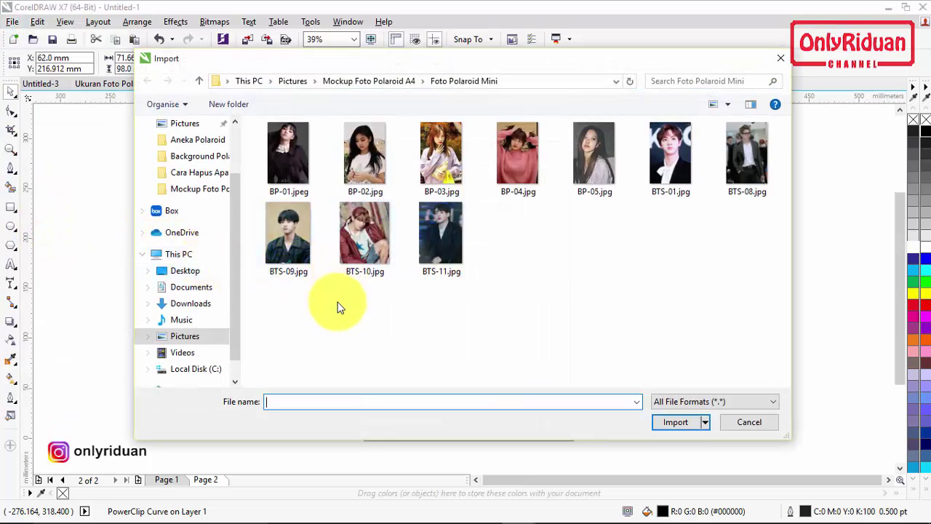
{"action": "left_click", "coordinate": [374, 247]}
{"action": "left_click", "coordinate": [666, 423]}
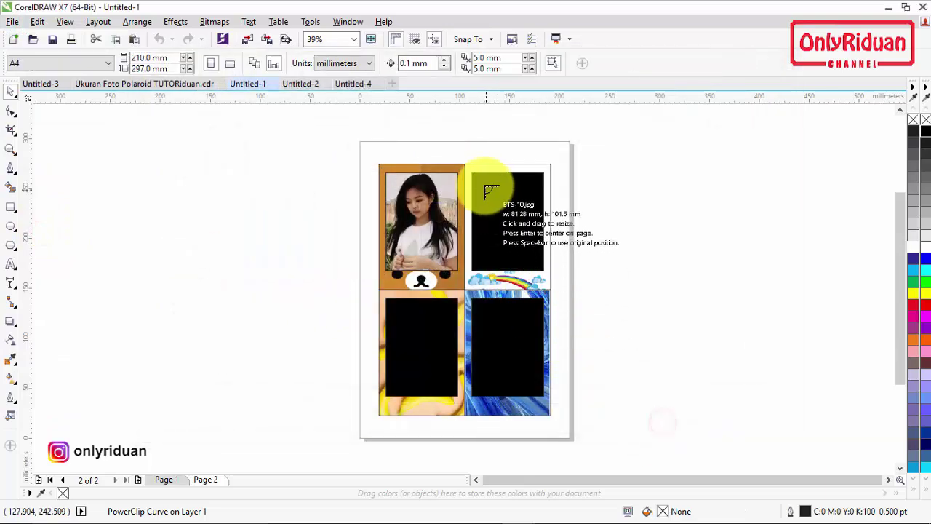
{"action": "left_click_drag", "start_coordinate": [473, 170], "coordinate": [546, 288]}
{"action": "left_click_drag", "start_coordinate": [530, 225], "coordinate": [646, 216]}
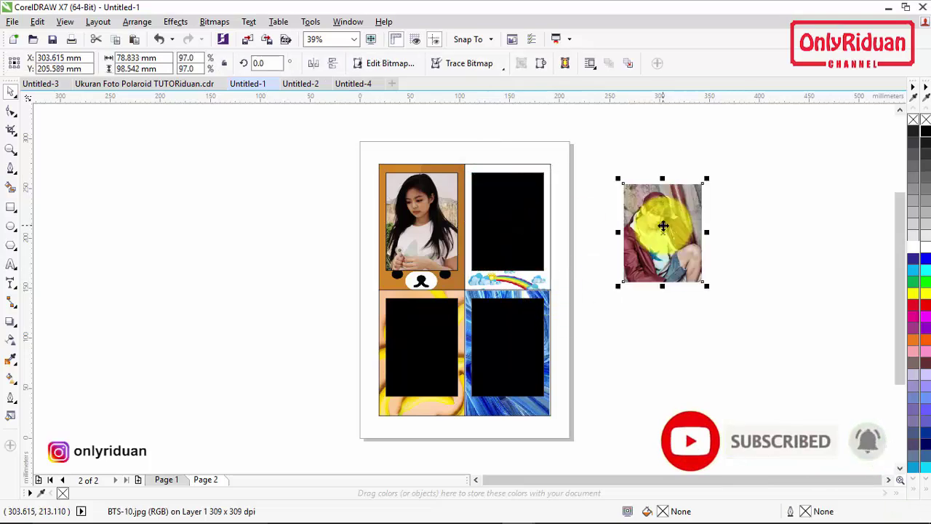
PowerClip the BTS-10 photo inside the black rectangle of the upper-right polaroid frame
{"action": "right_click", "coordinate": [662, 218]}
{"action": "left_click", "coordinate": [695, 146]}
{"action": "left_click", "coordinate": [502, 211]}
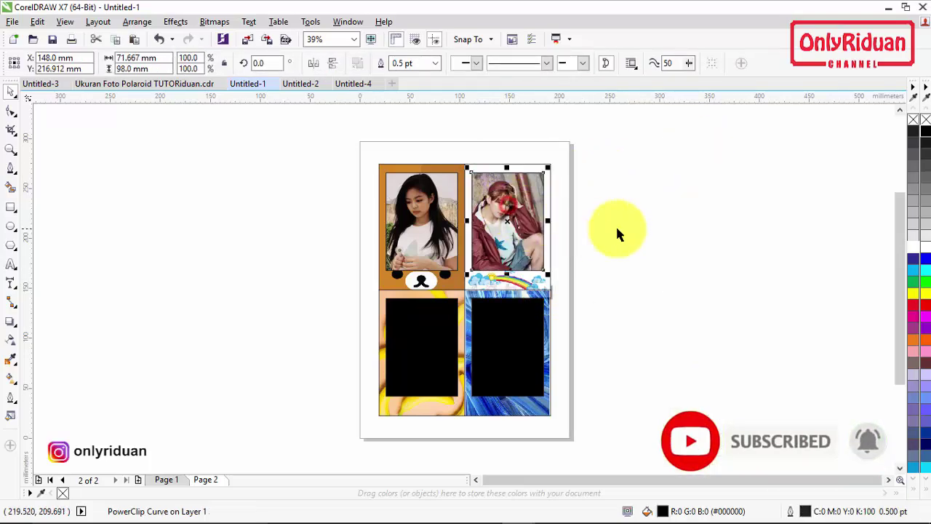
{"action": "left_click", "coordinate": [619, 229]}
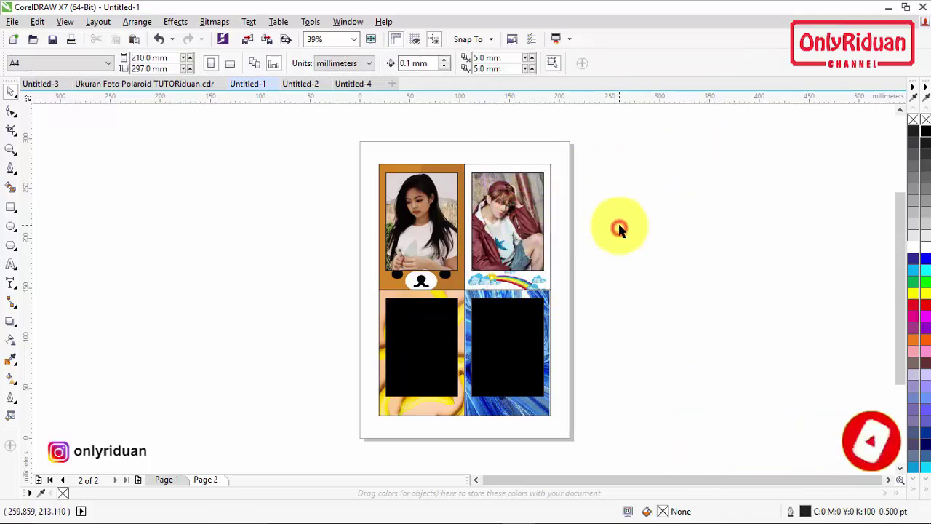
Import BP-01.jpeg sized over the lower-left black rectangle, and move it off the page to the left
{"action": "left_click", "coordinate": [12, 21]}
{"action": "left_click", "coordinate": [37, 231]}
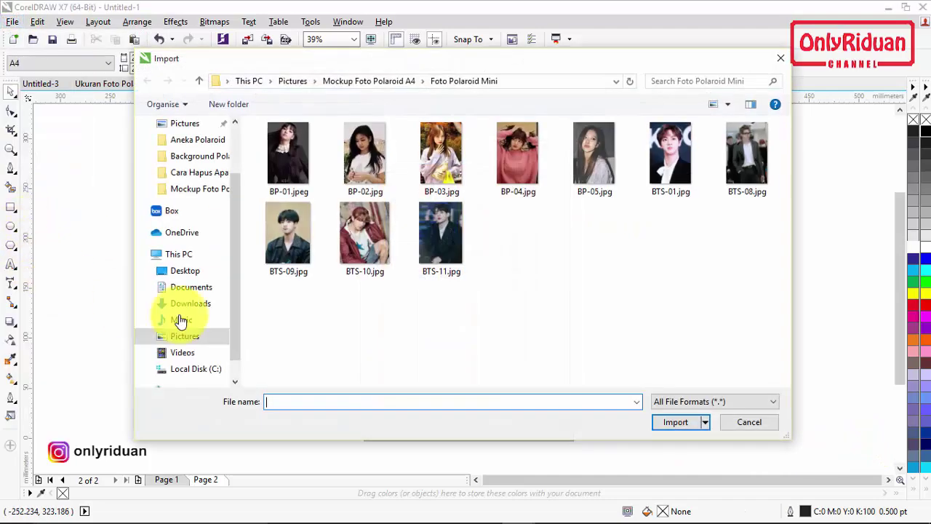
{"action": "left_click", "coordinate": [288, 153]}
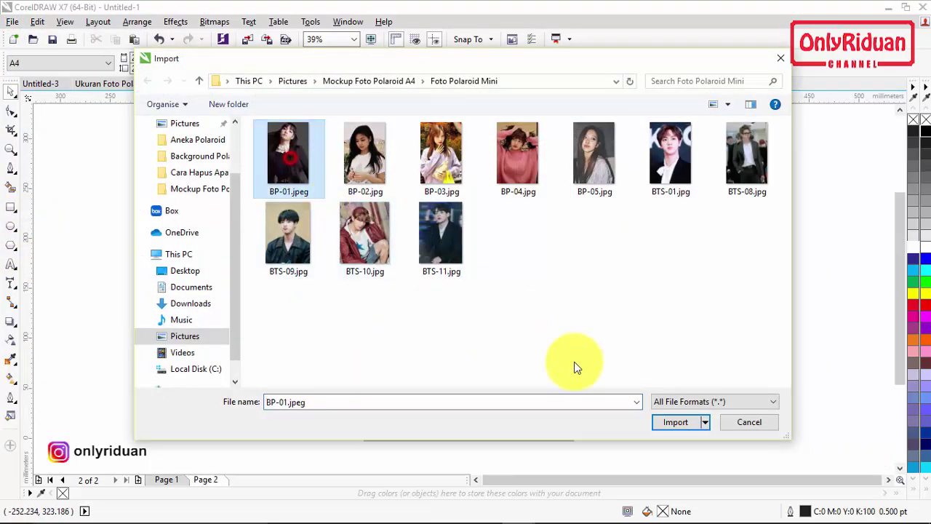
{"action": "left_click", "coordinate": [673, 422]}
{"action": "left_click_drag", "start_coordinate": [385, 299], "coordinate": [454, 404]}
{"action": "left_click_drag", "start_coordinate": [447, 357], "coordinate": [306, 299]}
PowerClip the BP-01 photo inside the black rectangle of the lower-left polaroid frame
{"action": "right_click", "coordinate": [304, 298]}
{"action": "left_click", "coordinate": [357, 148]}
{"action": "left_click", "coordinate": [387, 308]}
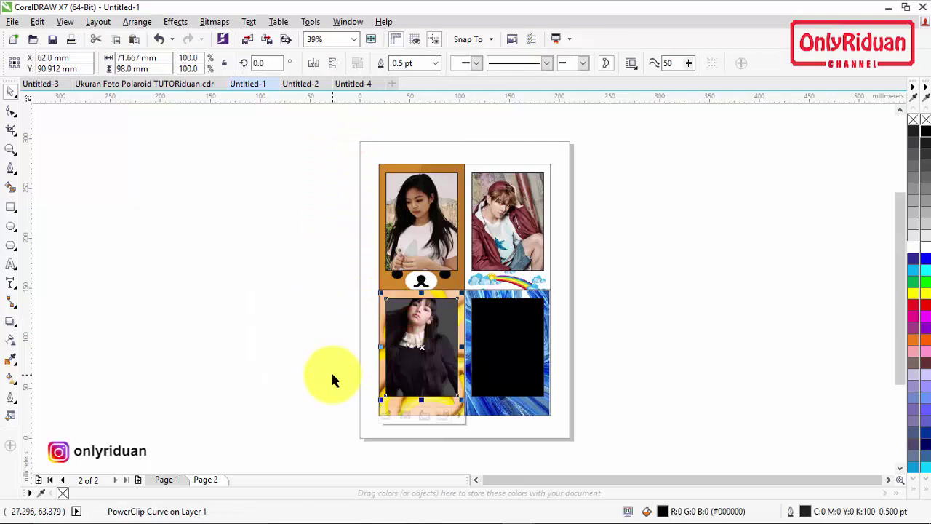
Import BP-03.jpg sized over the lower-right black rectangle, and move it off to the right of the frame
{"action": "left_click", "coordinate": [11, 24]}
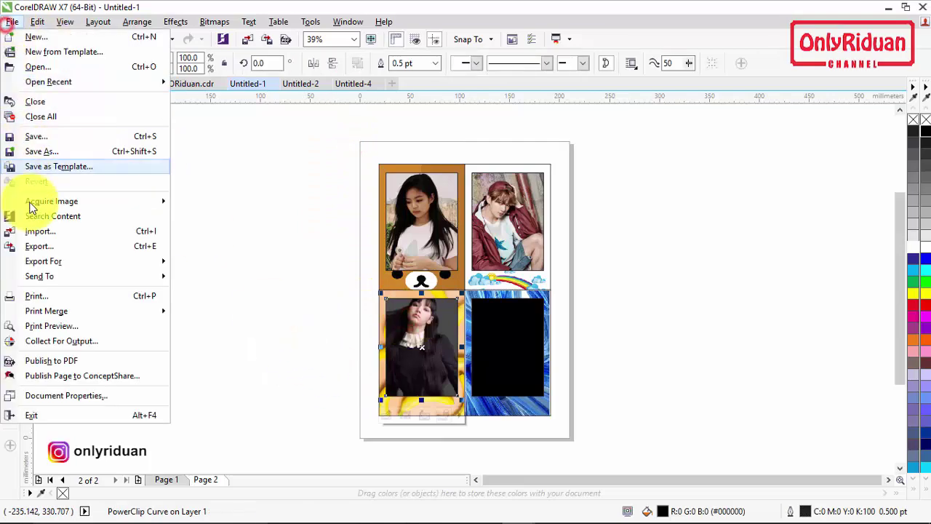
{"action": "left_click", "coordinate": [32, 230]}
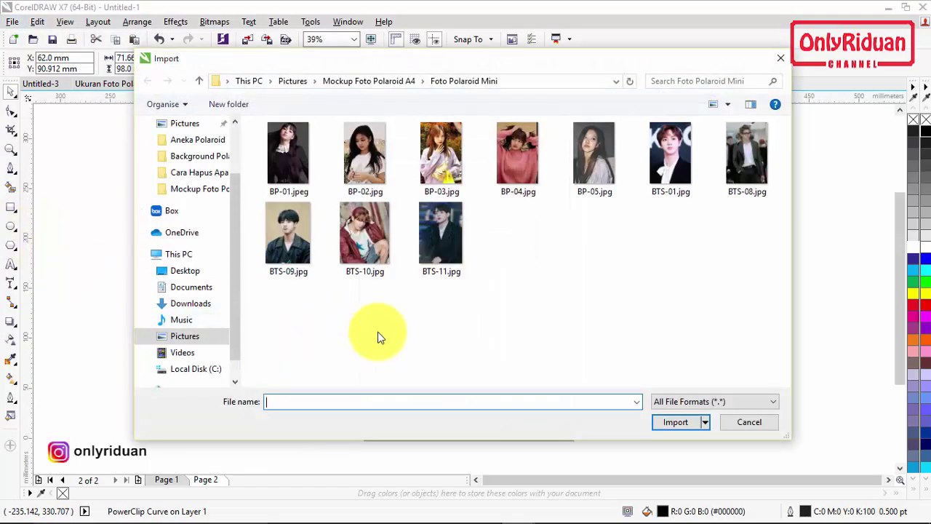
{"action": "left_click", "coordinate": [453, 152]}
{"action": "left_click", "coordinate": [671, 422]}
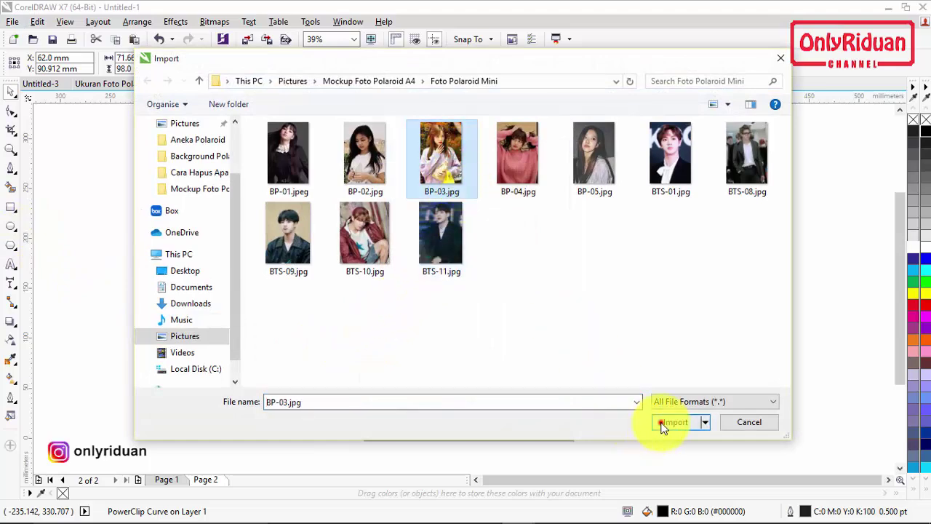
{"action": "left_click_drag", "start_coordinate": [466, 296], "coordinate": [547, 405]}
{"action": "left_click_drag", "start_coordinate": [512, 338], "coordinate": [605, 342]}
PowerClip the BP-03 photo inside the black rectangle of the lower-right polaroid frame
{"action": "right_click", "coordinate": [607, 340]}
{"action": "left_click", "coordinate": [646, 146]}
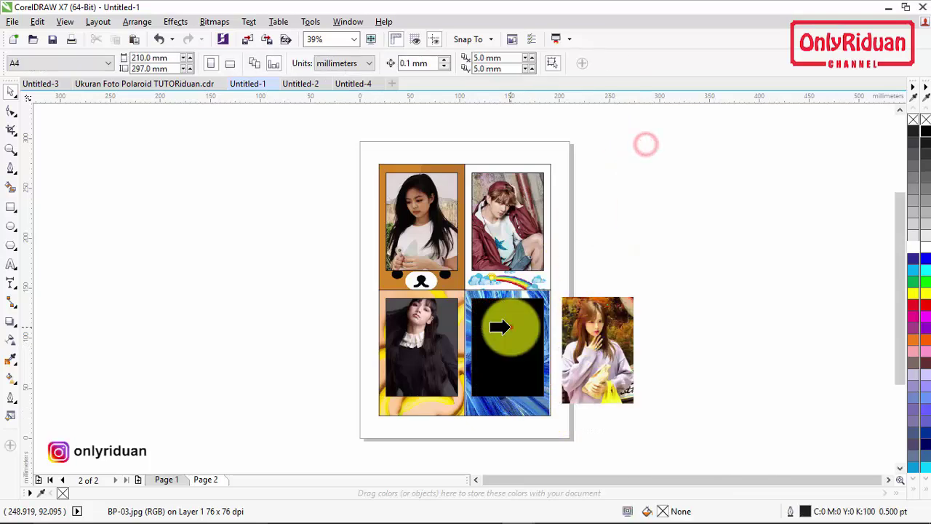
{"action": "left_click", "coordinate": [509, 328]}
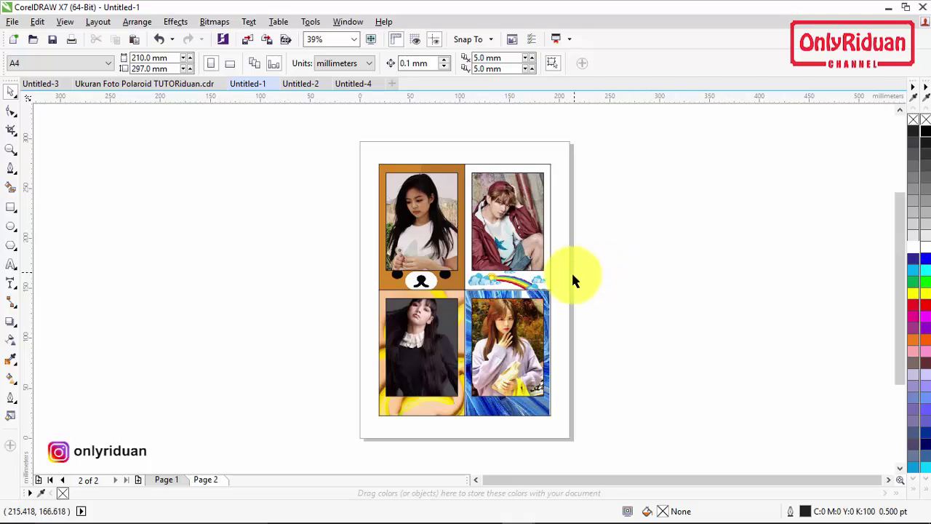
Switch to the browser and return to the first polaroid size in the layout and size article
{"action": "mouse_move", "coordinate": [502, 518]}
{"action": "left_click", "coordinate": [587, 514]}
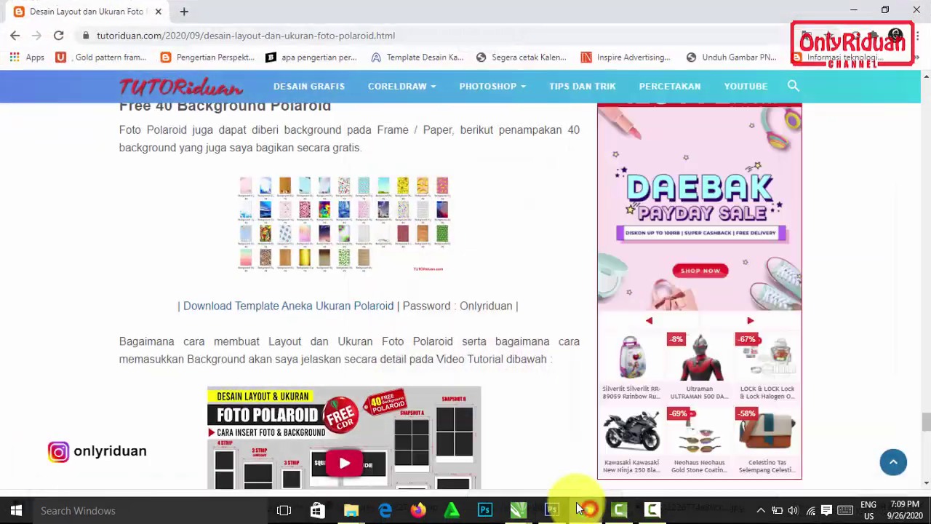
{"action": "scroll", "coordinate": [411, 351], "scroll_direction": "down", "scroll_amount": 10}
{"action": "scroll", "coordinate": [410, 349], "scroll_direction": "up", "scroll_amount": 20}
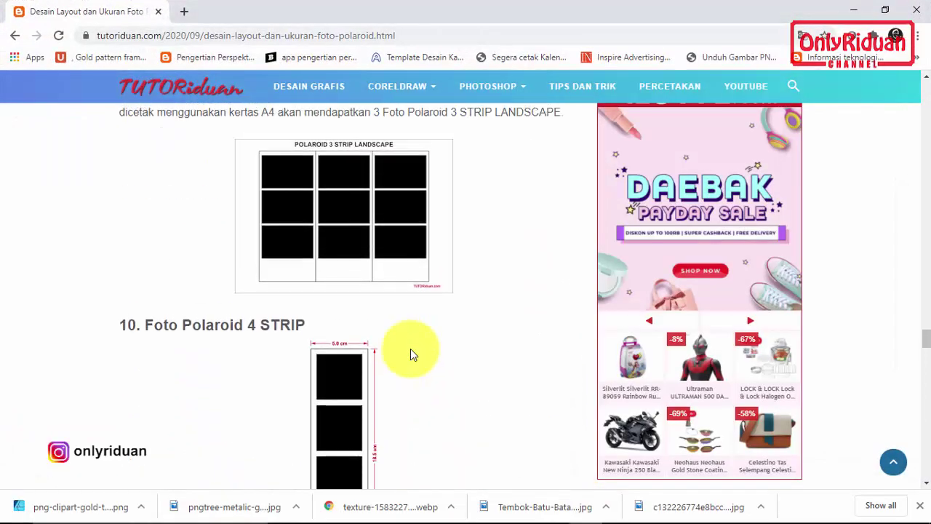
{"action": "scroll", "coordinate": [411, 348], "scroll_direction": "up", "scroll_amount": 18}
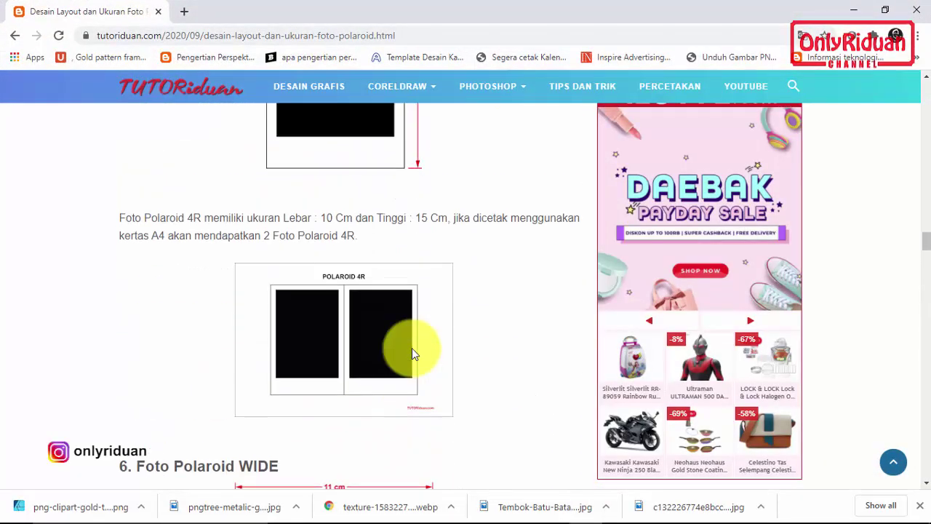
{"action": "scroll", "coordinate": [412, 347], "scroll_direction": "up", "scroll_amount": 15}
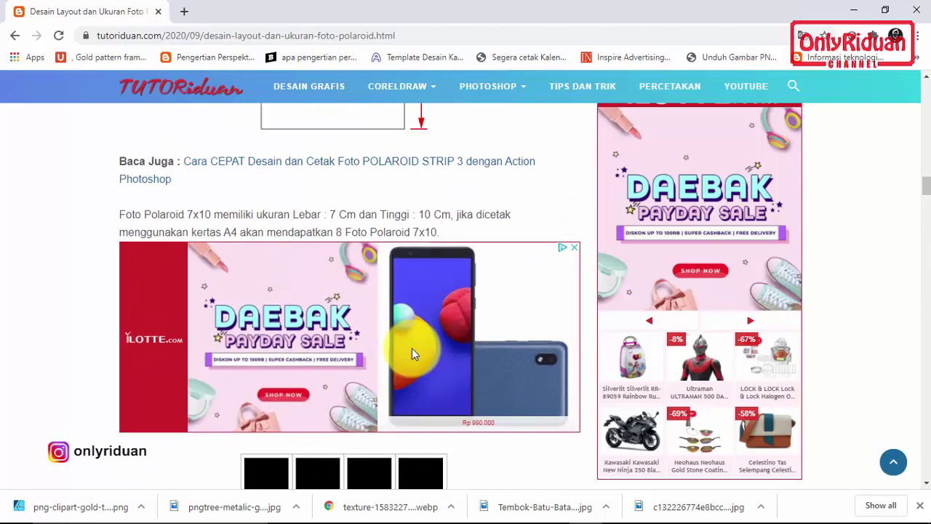
{"action": "scroll", "coordinate": [415, 354], "scroll_direction": "up", "scroll_amount": 12}
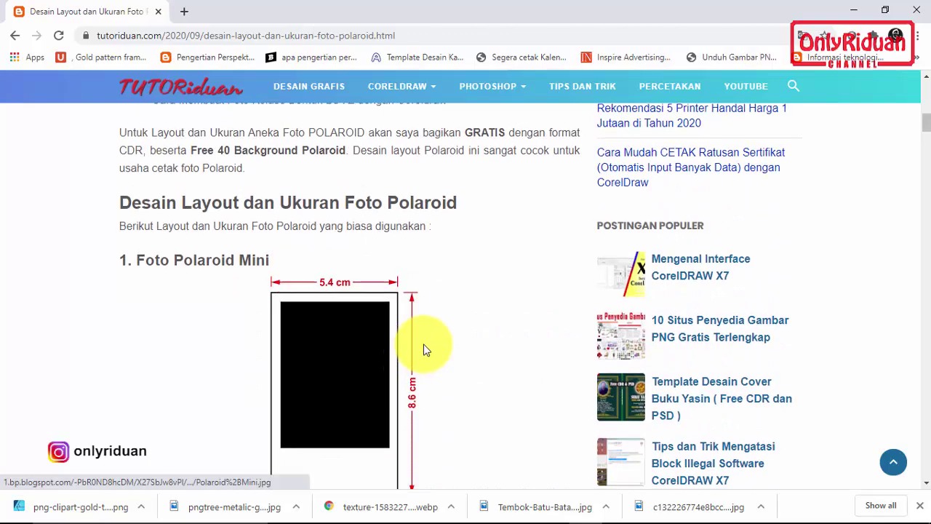
Review the frame dimensions and A4 layouts of the Mini, 2R, 7x10, 3R and 4R polaroids in the article
{"action": "scroll", "coordinate": [424, 347], "scroll_direction": "down", "scroll_amount": 1}
{"action": "scroll", "coordinate": [461, 329], "scroll_direction": "down", "scroll_amount": 5}
{"action": "scroll", "coordinate": [461, 328], "scroll_direction": "up", "scroll_amount": 5}
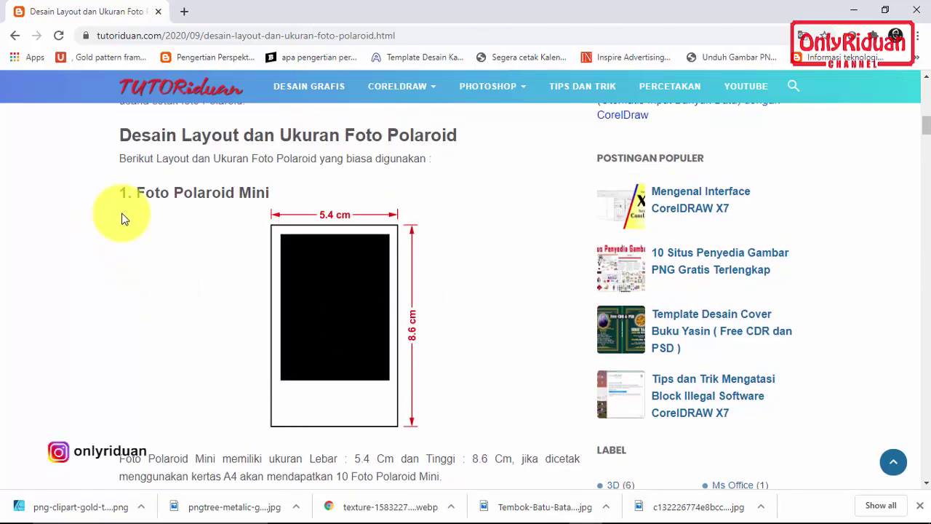
{"action": "scroll", "coordinate": [356, 232], "scroll_direction": "down", "scroll_amount": 1}
{"action": "scroll", "coordinate": [356, 233], "scroll_direction": "down", "scroll_amount": 4}
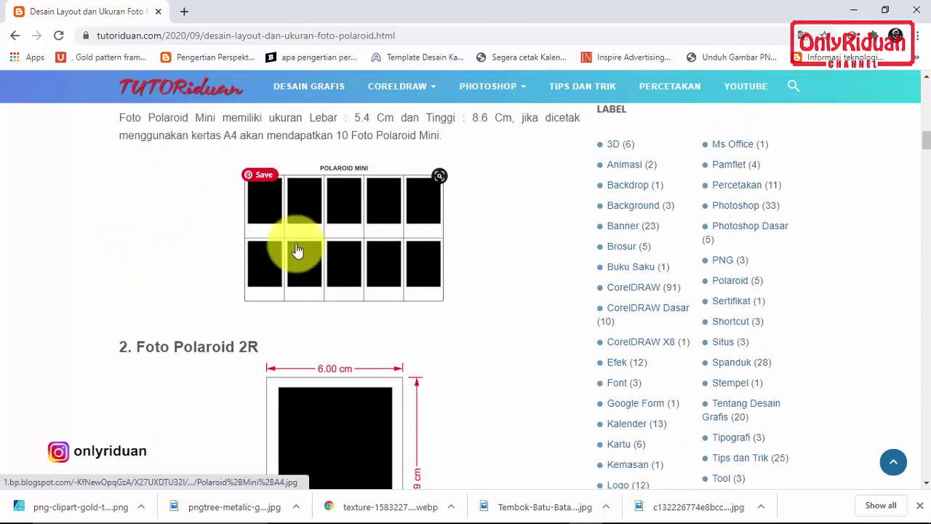
{"action": "scroll", "coordinate": [403, 317], "scroll_direction": "down", "scroll_amount": 7}
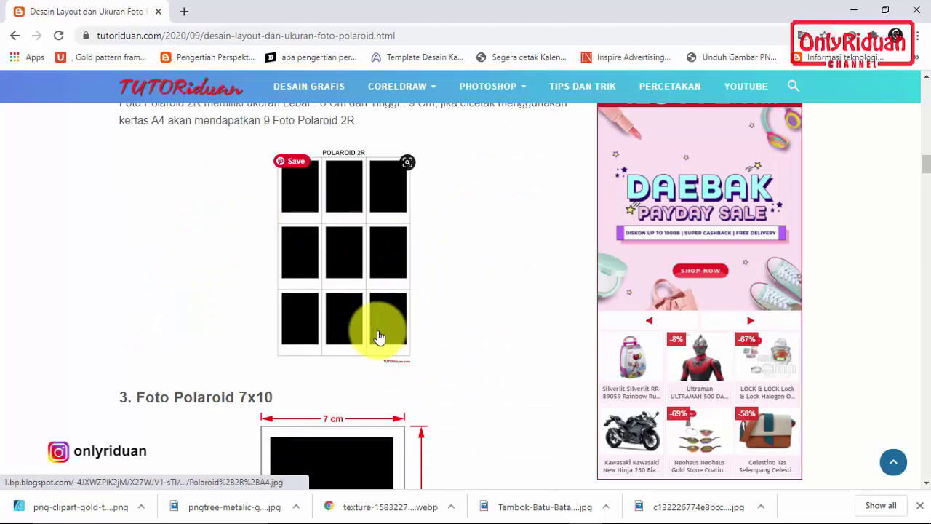
{"action": "scroll", "coordinate": [380, 333], "scroll_direction": "down", "scroll_amount": 6}
{"action": "scroll", "coordinate": [251, 233], "scroll_direction": "down", "scroll_amount": 6}
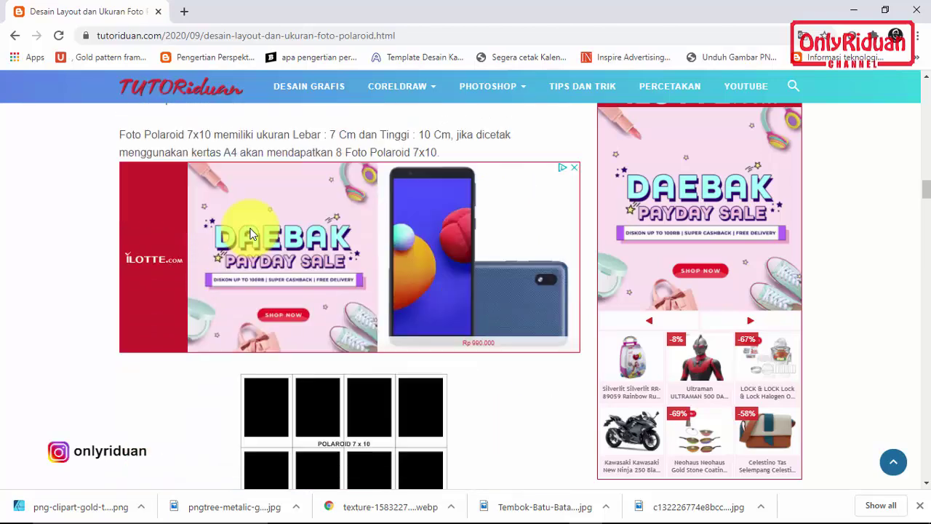
{"action": "scroll", "coordinate": [370, 245], "scroll_direction": "down", "scroll_amount": 2}
{"action": "scroll", "coordinate": [332, 233], "scroll_direction": "down", "scroll_amount": 4}
{"action": "scroll", "coordinate": [335, 228], "scroll_direction": "down", "scroll_amount": 6}
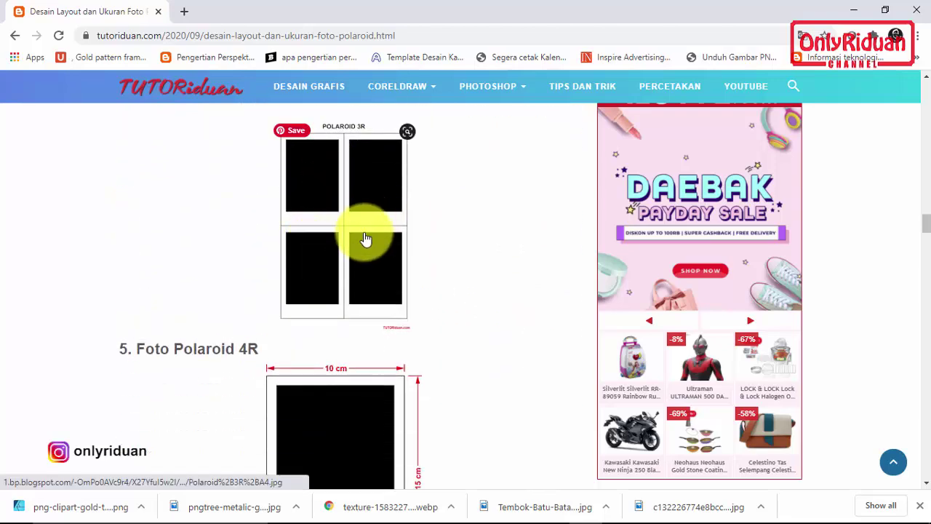
{"action": "scroll", "coordinate": [266, 239], "scroll_direction": "up", "scroll_amount": 3}
{"action": "scroll", "coordinate": [351, 275], "scroll_direction": "down", "scroll_amount": 5}
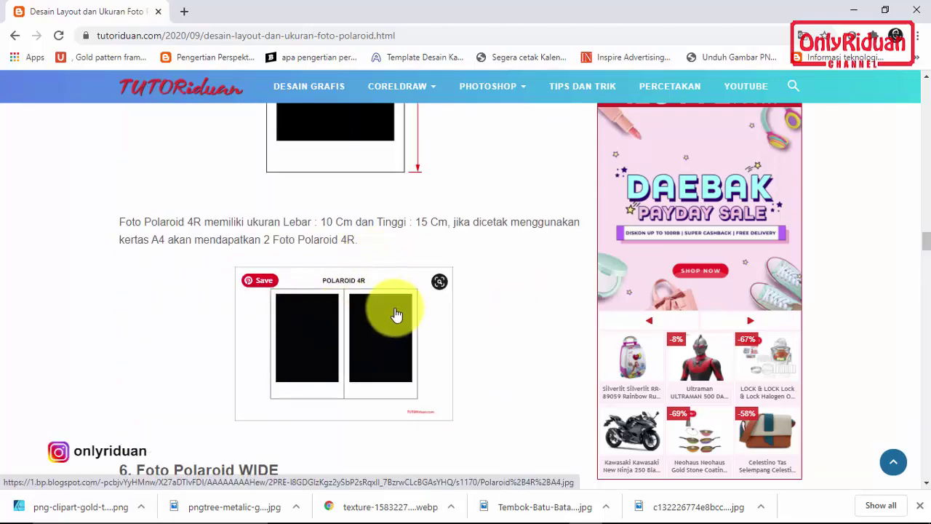
Review the frame dimensions and A4 layouts of the WIDE, SQUARE and 3 STRIP polaroids in the article
{"action": "scroll", "coordinate": [395, 314], "scroll_direction": "down", "scroll_amount": 5}
{"action": "scroll", "coordinate": [301, 312], "scroll_direction": "up", "scroll_amount": 2}
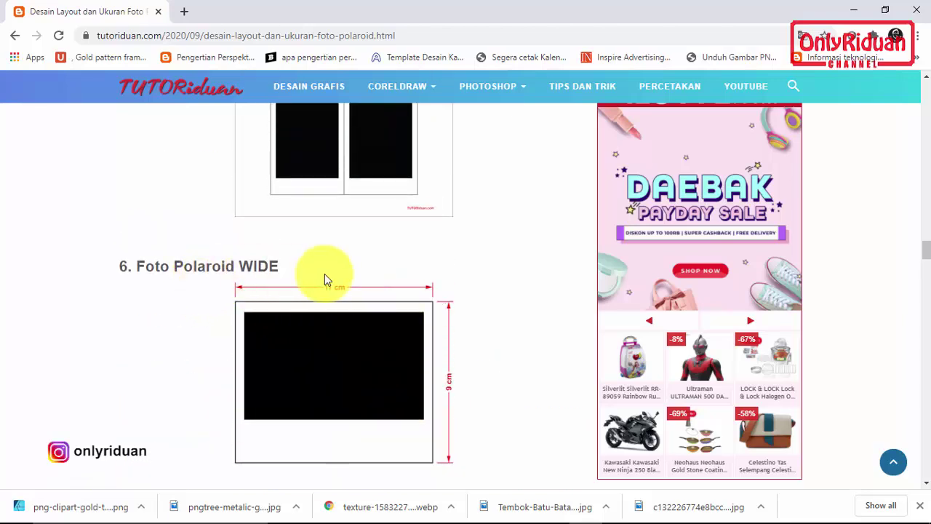
{"action": "scroll", "coordinate": [354, 276], "scroll_direction": "down", "scroll_amount": 5}
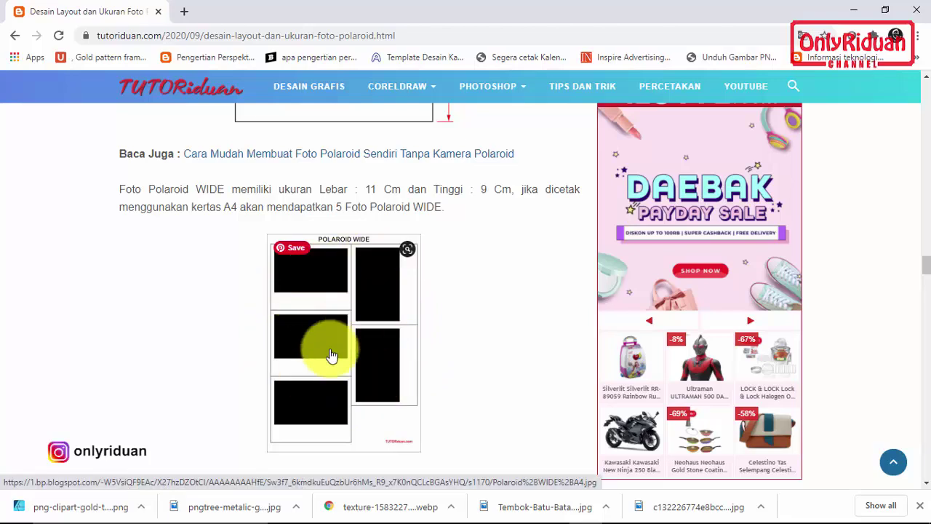
{"action": "scroll", "coordinate": [380, 326], "scroll_direction": "down", "scroll_amount": 3}
{"action": "scroll", "coordinate": [422, 279], "scroll_direction": "down", "scroll_amount": 2}
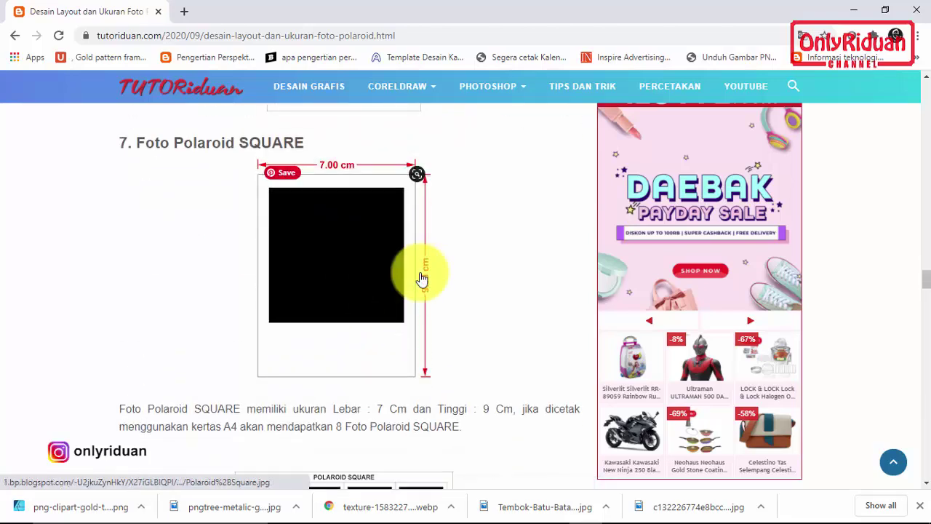
{"action": "scroll", "coordinate": [424, 279], "scroll_direction": "down", "scroll_amount": 5}
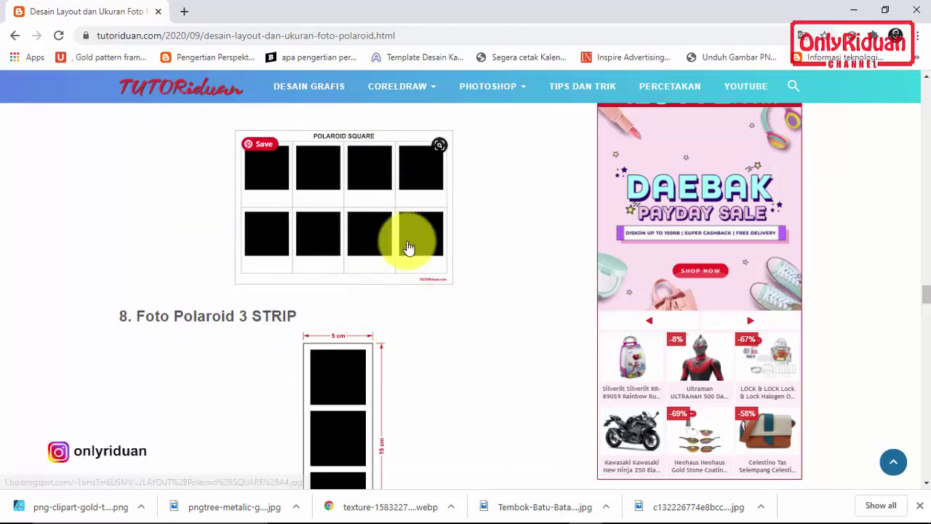
{"action": "scroll", "coordinate": [400, 245], "scroll_direction": "down", "scroll_amount": 2}
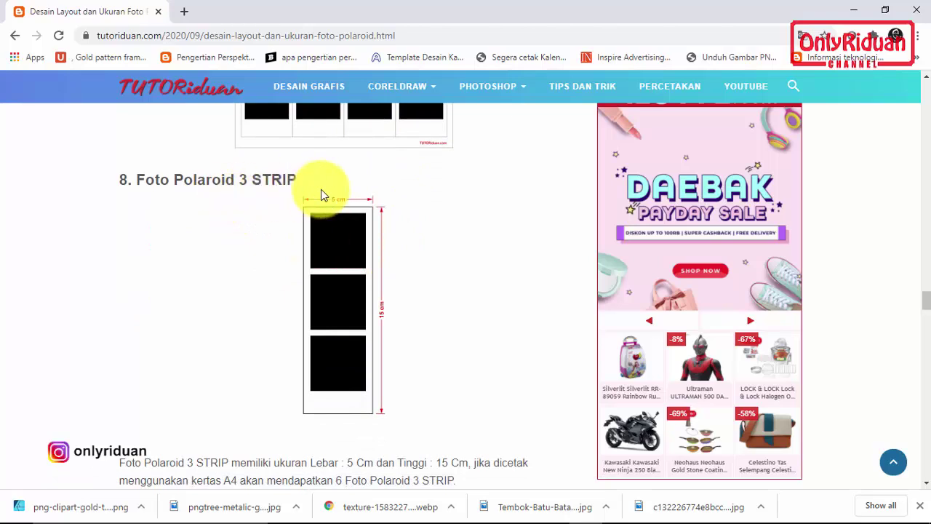
{"action": "scroll", "coordinate": [321, 195], "scroll_direction": "down", "scroll_amount": 5}
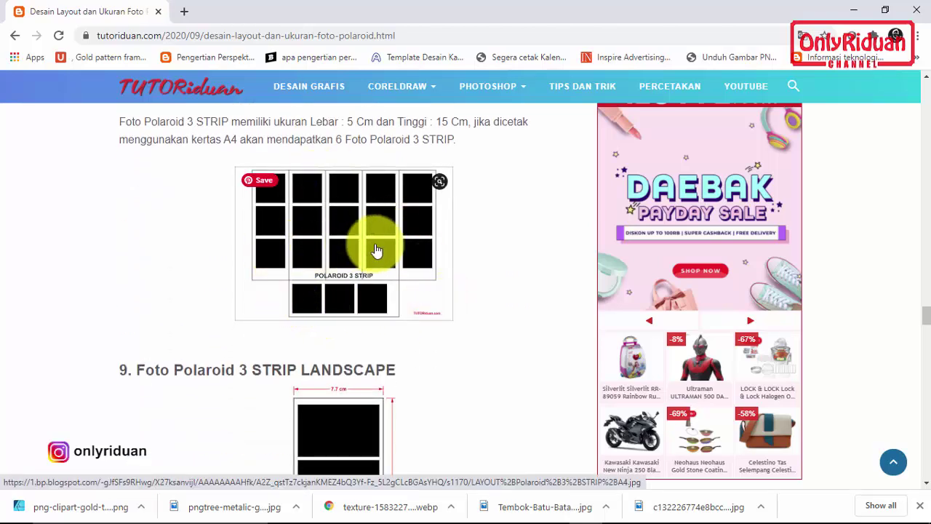
Review the dimensions and A4 layouts of the 3 STRIP LANDSCAPE, 4 STRIP, SNAPSHOT A and SNAPSHOT B polaroids in the article
{"action": "scroll", "coordinate": [380, 340], "scroll_direction": "down", "scroll_amount": 2}
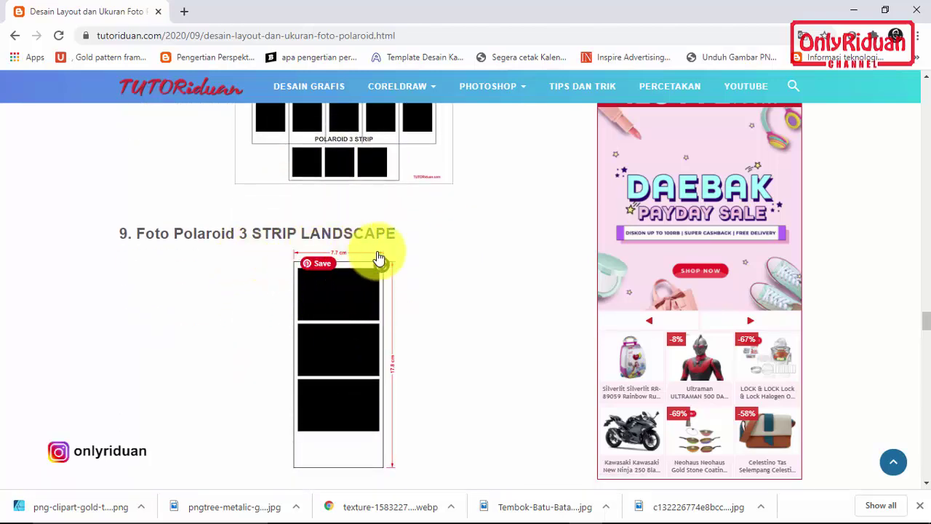
{"action": "scroll", "coordinate": [380, 258], "scroll_direction": "down", "scroll_amount": 4}
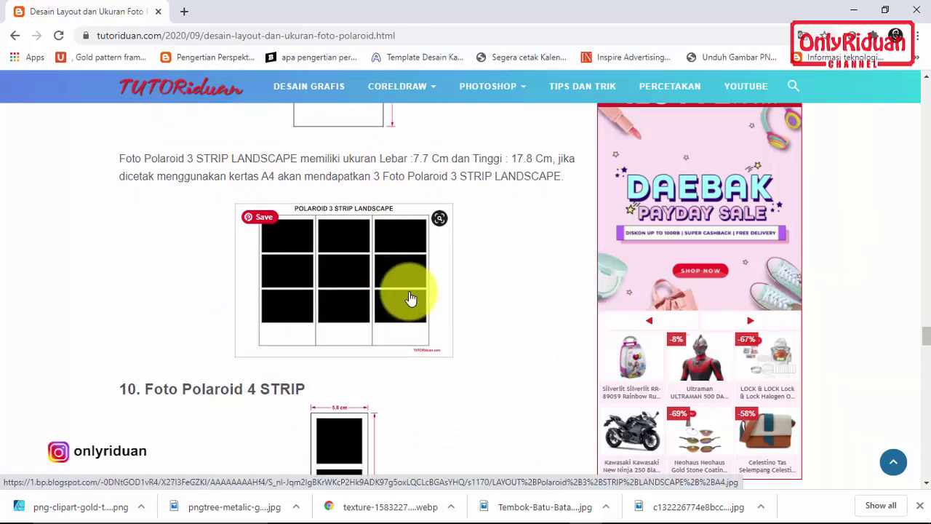
{"action": "scroll", "coordinate": [411, 298], "scroll_direction": "down", "scroll_amount": 3}
{"action": "scroll", "coordinate": [354, 256], "scroll_direction": "down", "scroll_amount": 4}
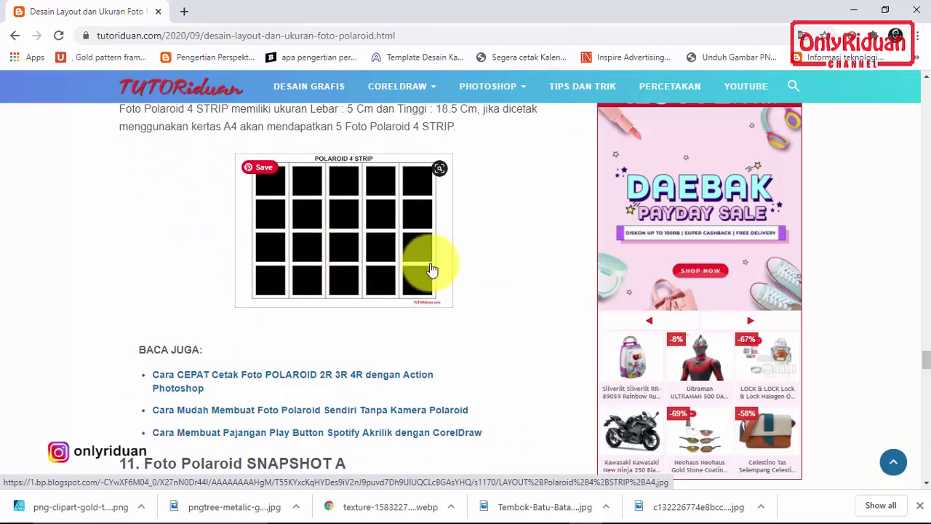
{"action": "scroll", "coordinate": [411, 326], "scroll_direction": "down", "scroll_amount": 4}
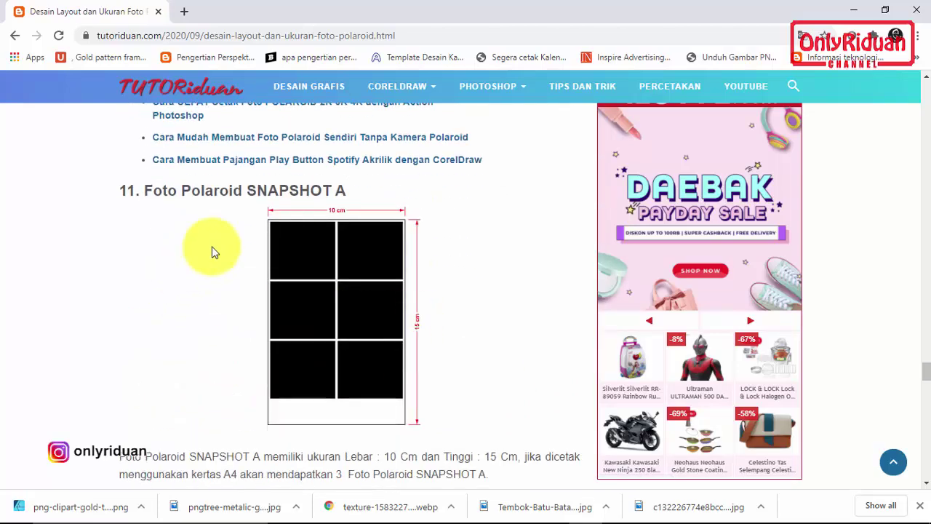
{"action": "scroll", "coordinate": [372, 240], "scroll_direction": "down", "scroll_amount": 6}
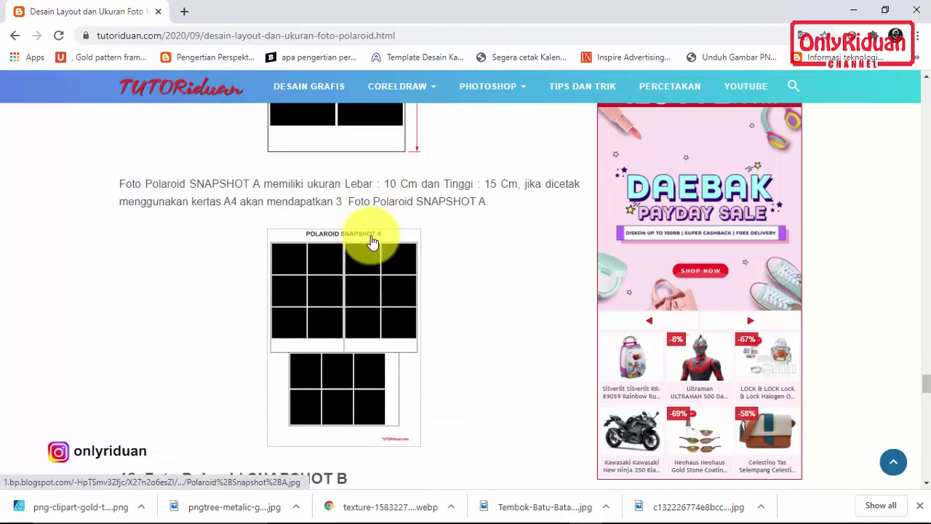
{"action": "scroll", "coordinate": [187, 254], "scroll_direction": "down", "scroll_amount": 2}
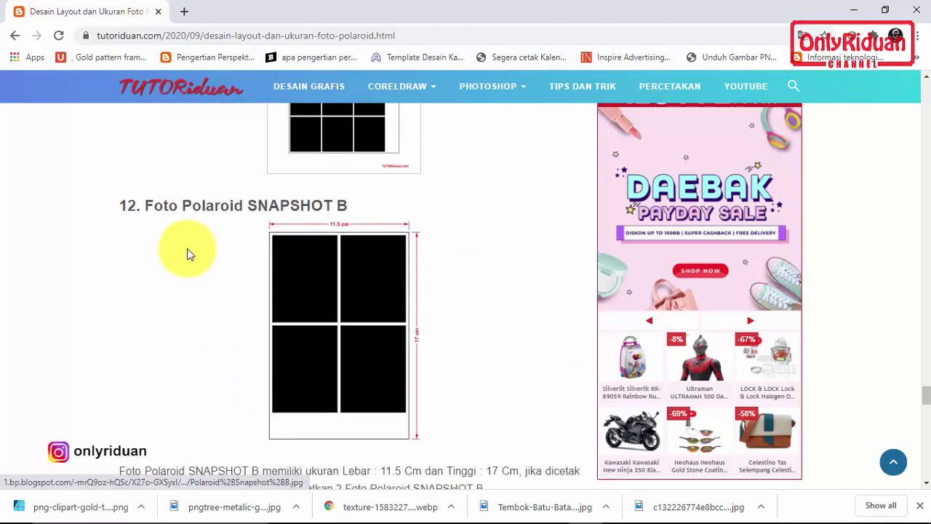
{"action": "scroll", "coordinate": [364, 249], "scroll_direction": "down", "scroll_amount": 5}
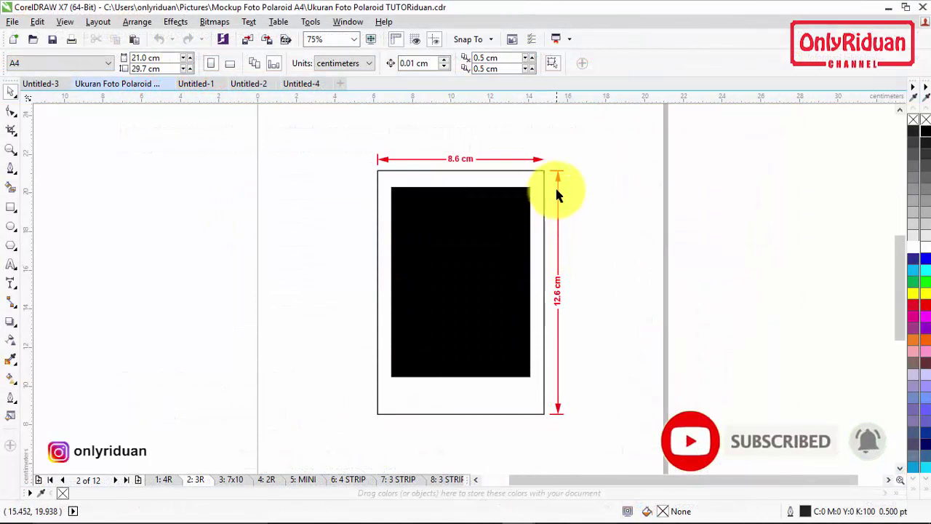
Delete the vertical and horizontal dimension lines around the polaroid frame on the 3R page of the CorelDRAW size document
{"action": "left_click", "coordinate": [558, 182]}
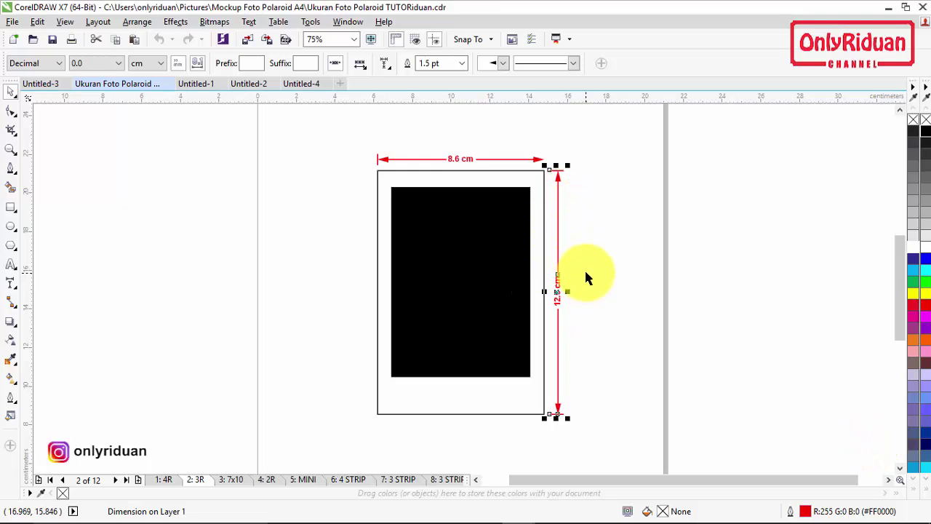
{"action": "key", "text": "Delete"}
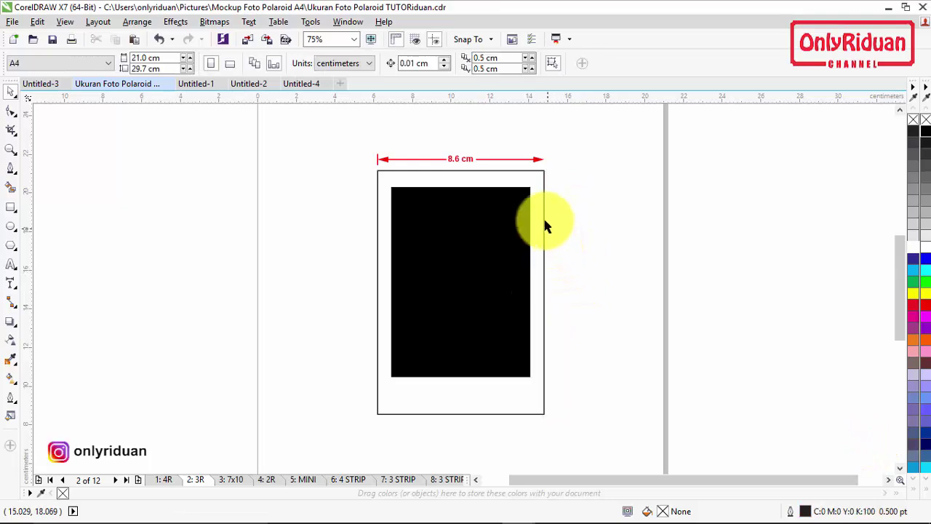
{"action": "left_click", "coordinate": [537, 161]}
{"action": "key", "text": "Delete"}
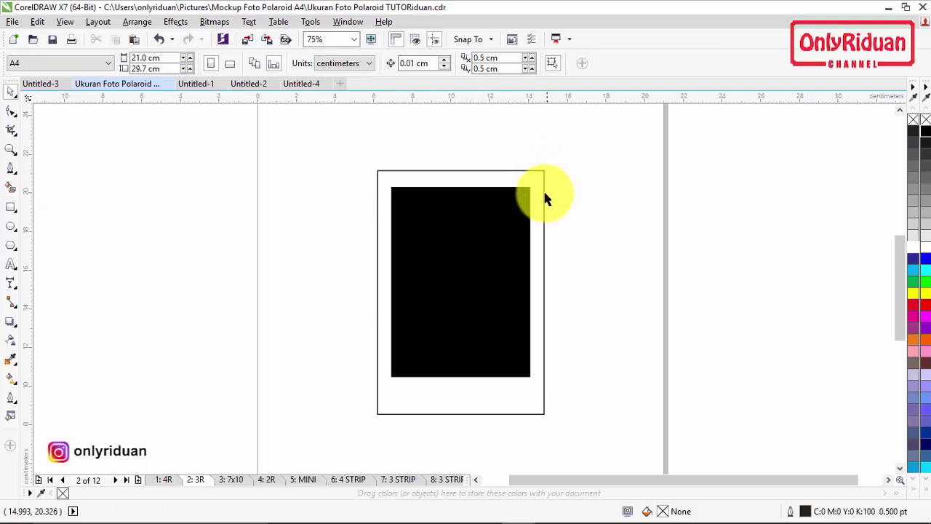
Add a vertical dimension for the polaroid frame's full height, placed just outside its right edge
{"action": "left_click", "coordinate": [13, 287]}
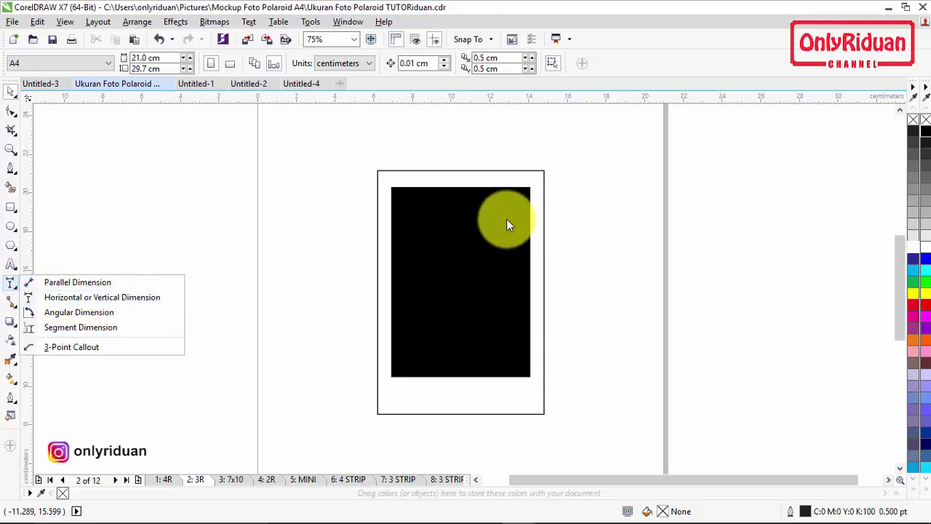
{"action": "left_click", "coordinate": [85, 299]}
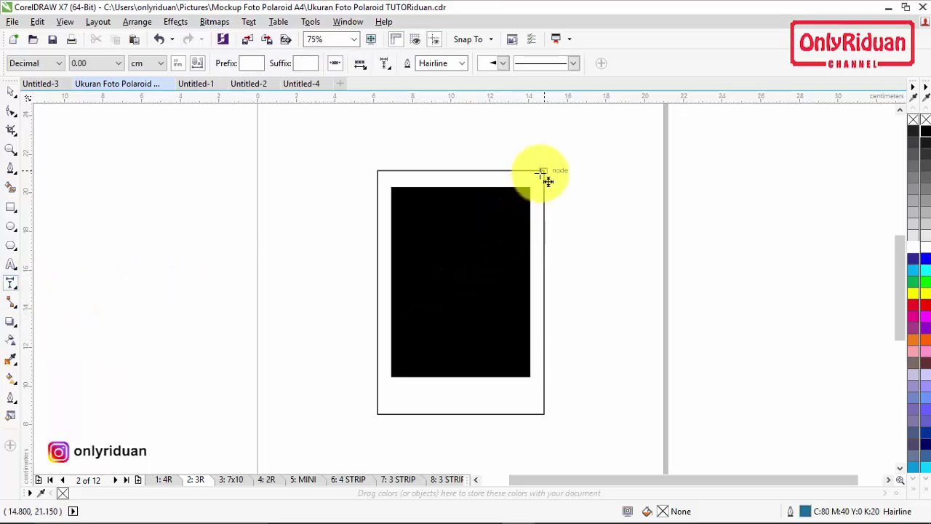
{"action": "left_click_drag", "start_coordinate": [552, 178], "coordinate": [543, 416]}
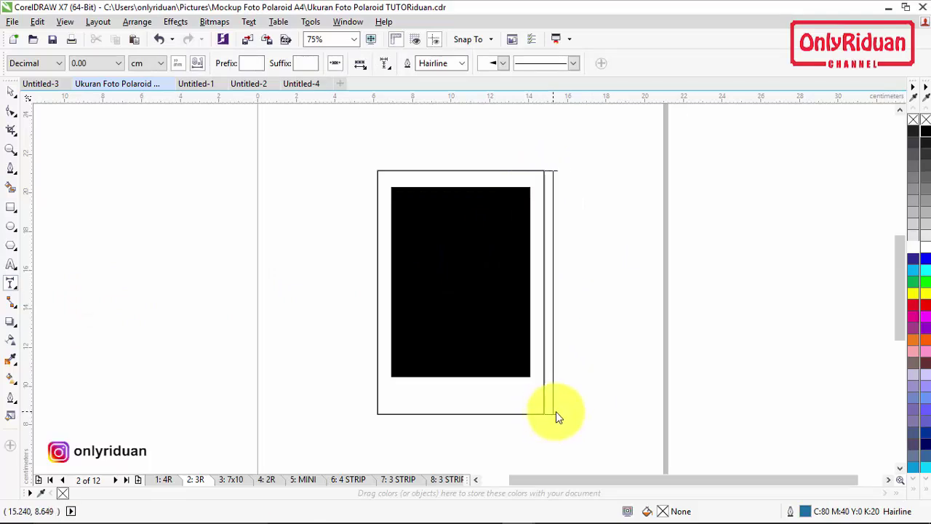
{"action": "left_click", "coordinate": [563, 413]}
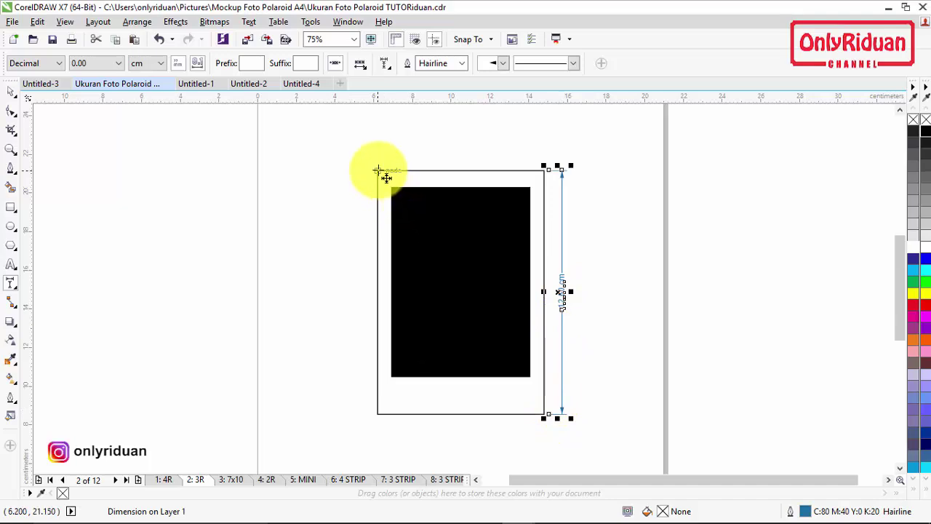
Format the frame's vertical dimension with red 1.0 pt lines and bold red text
{"action": "right_click", "coordinate": [926, 306]}
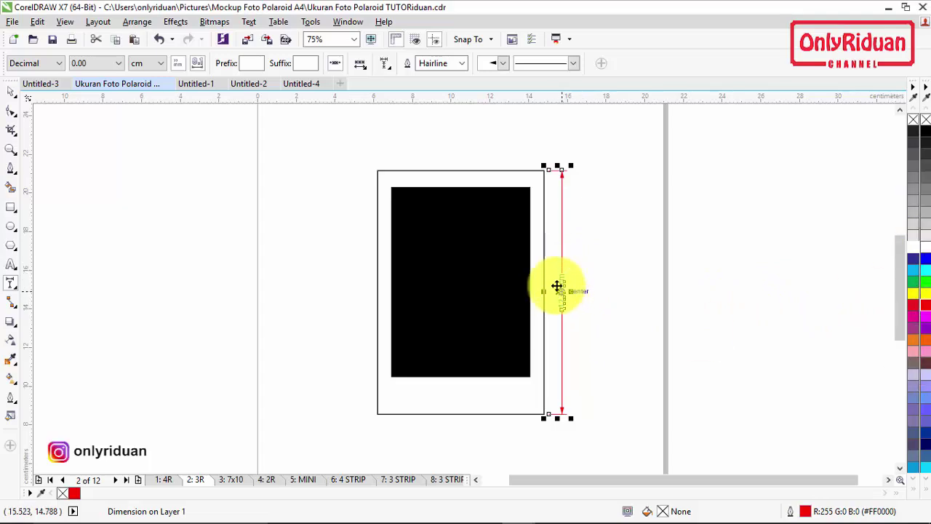
{"action": "left_click", "coordinate": [462, 63]}
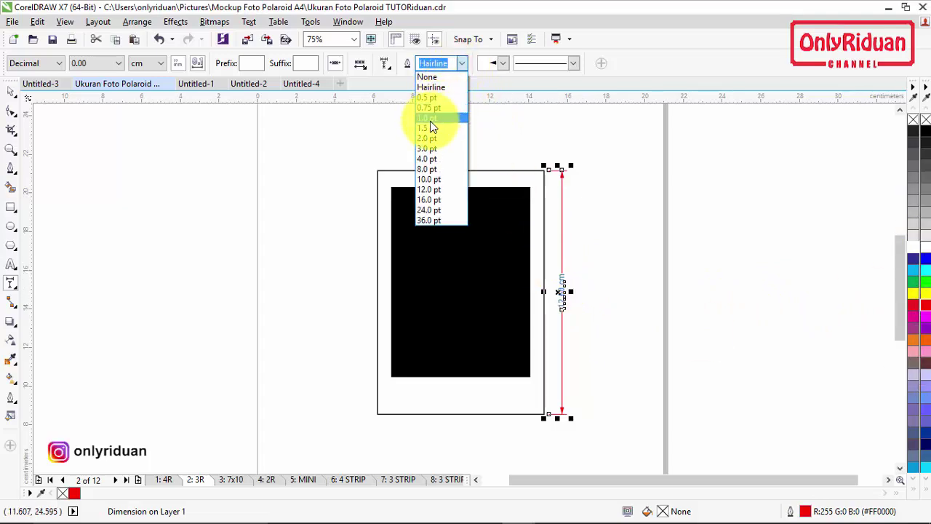
{"action": "left_click", "coordinate": [428, 117]}
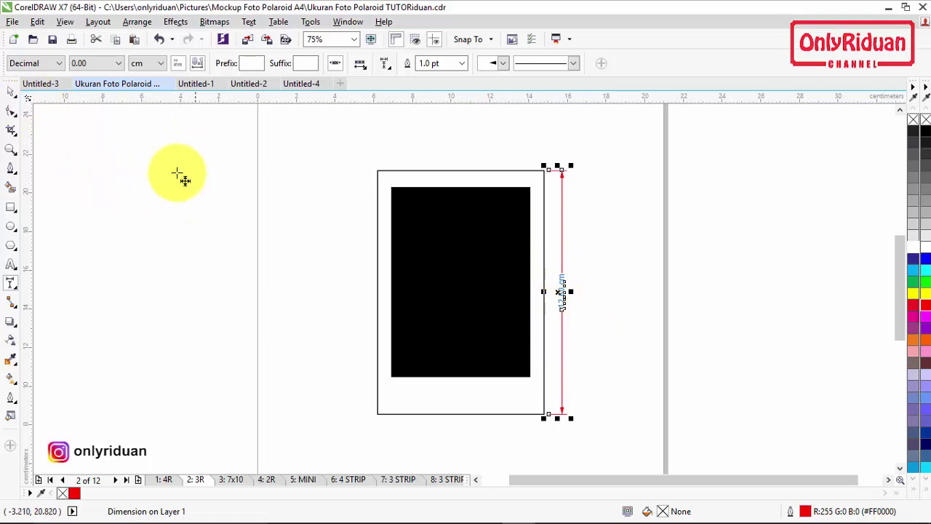
{"action": "left_click", "coordinate": [12, 93]}
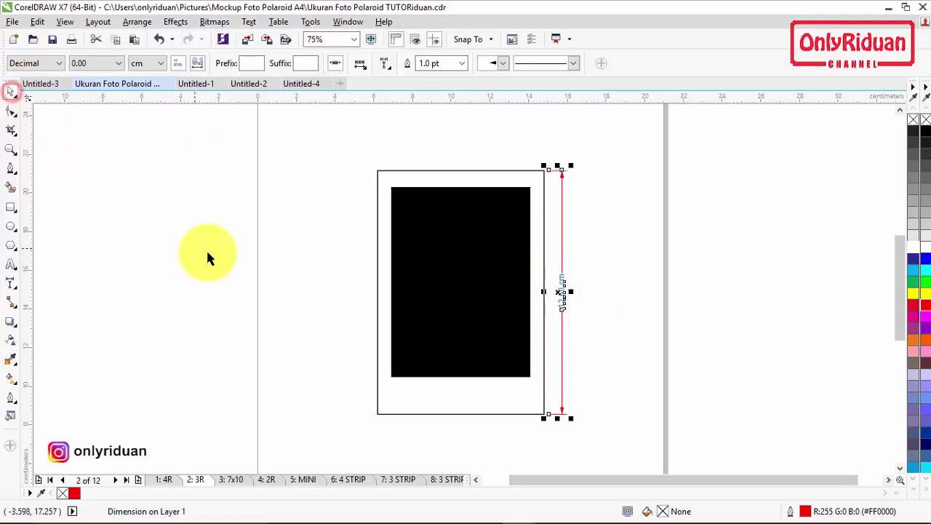
{"action": "left_click", "coordinate": [213, 249]}
{"action": "left_click", "coordinate": [564, 291]}
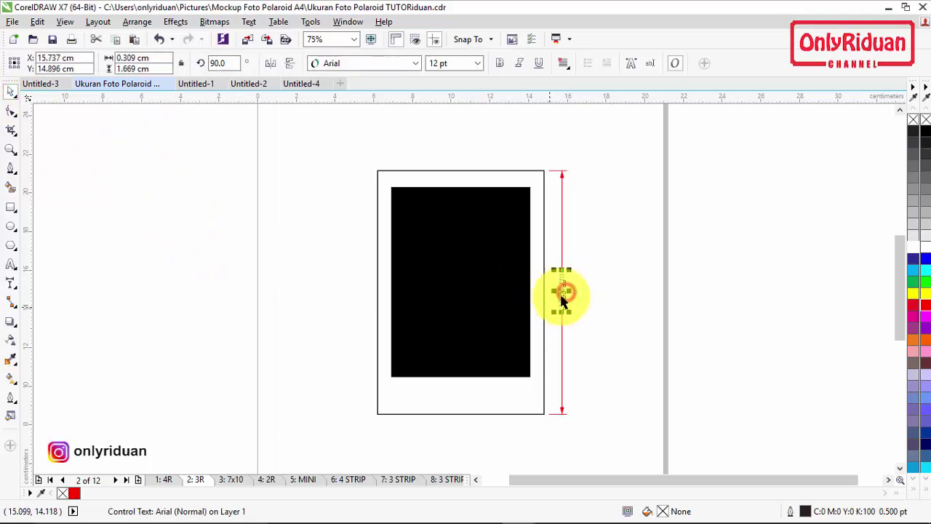
{"action": "left_click", "coordinate": [499, 63]}
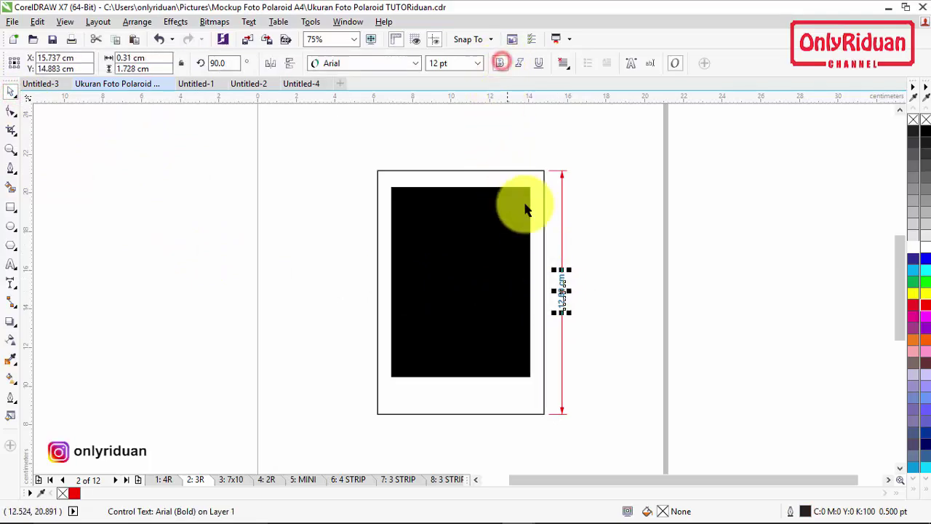
{"action": "left_click", "coordinate": [759, 336]}
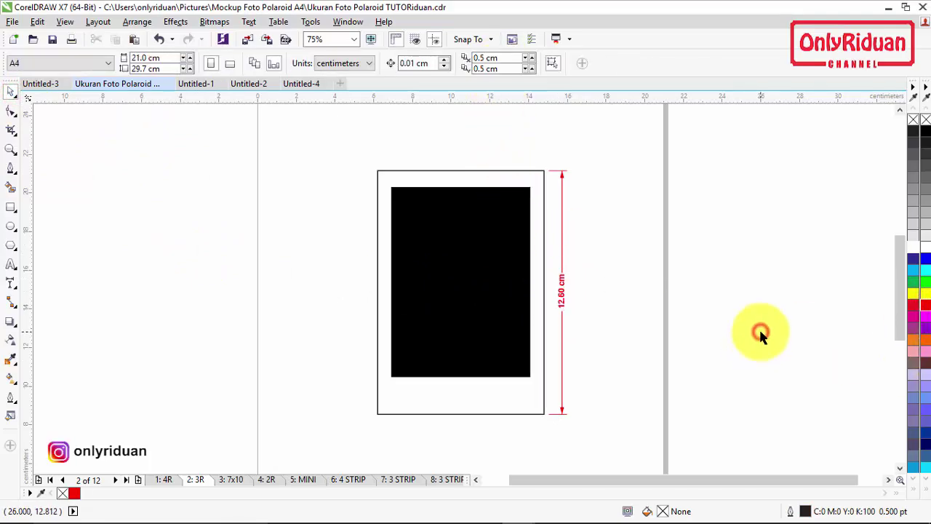
Add a horizontal dimension for the polaroid frame's full width, placed just above its top edge
{"action": "left_click", "coordinate": [480, 172]}
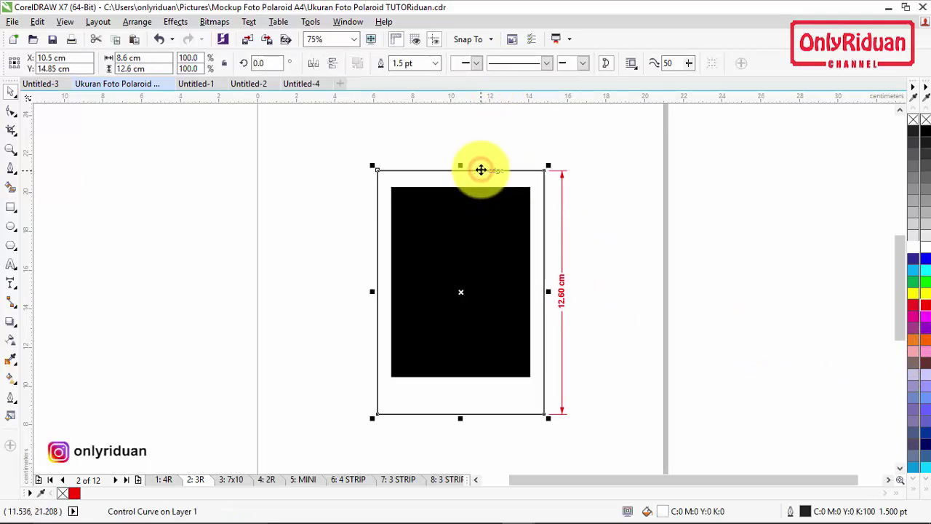
{"action": "left_click", "coordinate": [14, 285]}
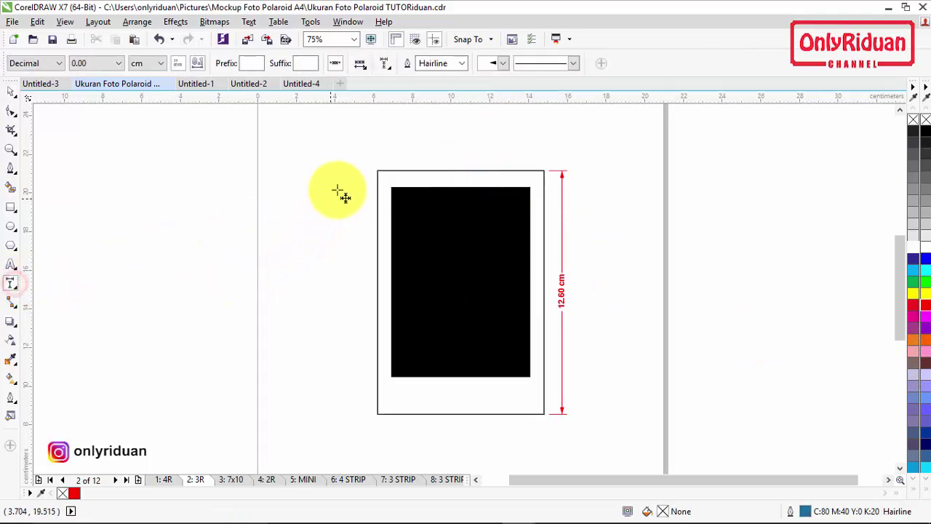
{"action": "left_click_drag", "start_coordinate": [376, 170], "coordinate": [542, 169]}
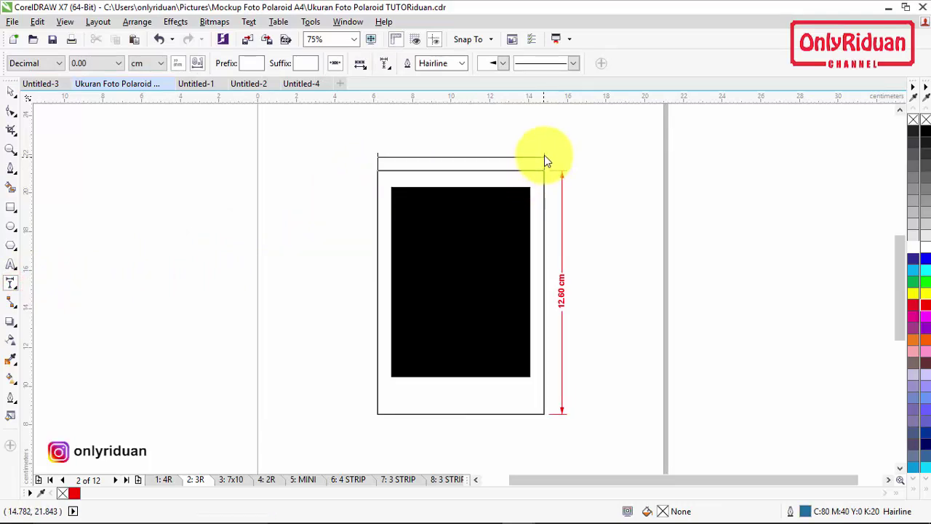
{"action": "left_click", "coordinate": [546, 156]}
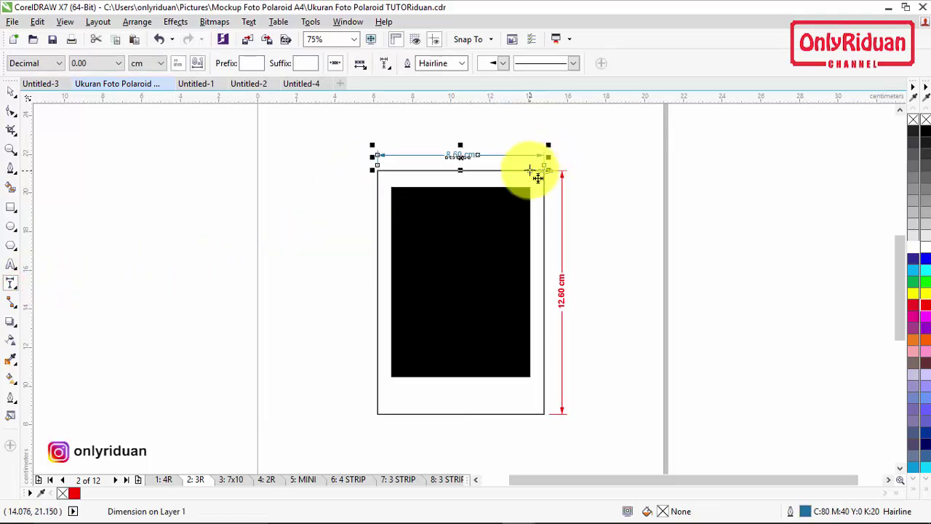
Set the horizontal dimension's precision to one decimal place (0.0), briefly comparing it with two decimals (0.00)
{"action": "left_click", "coordinate": [119, 63]}
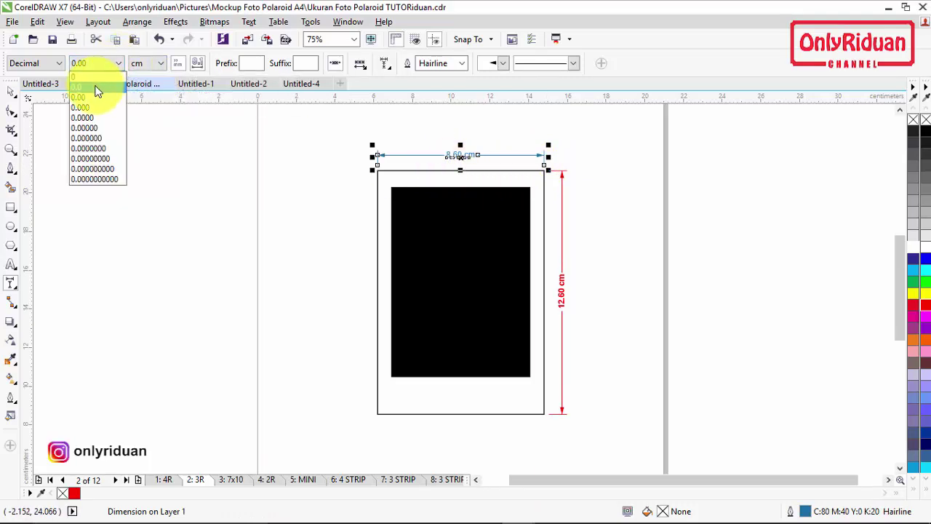
{"action": "left_click", "coordinate": [97, 87]}
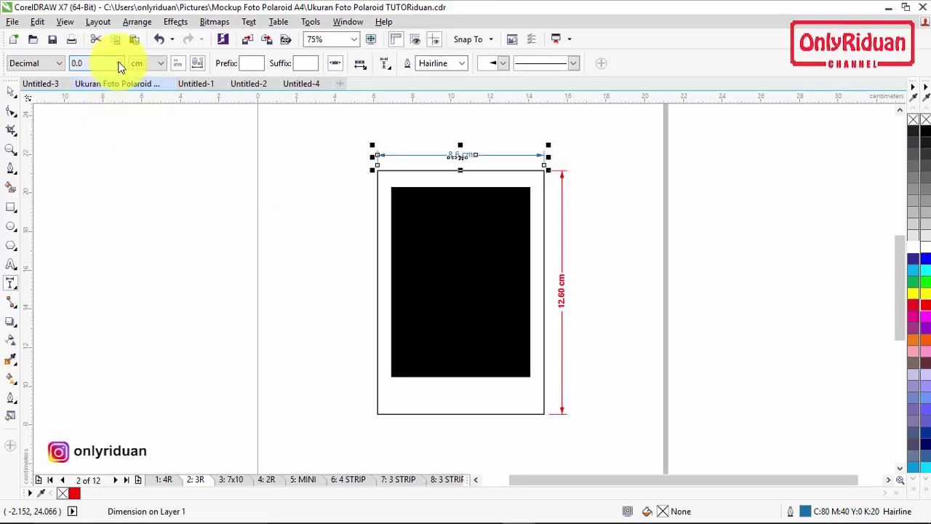
{"action": "left_click", "coordinate": [119, 63]}
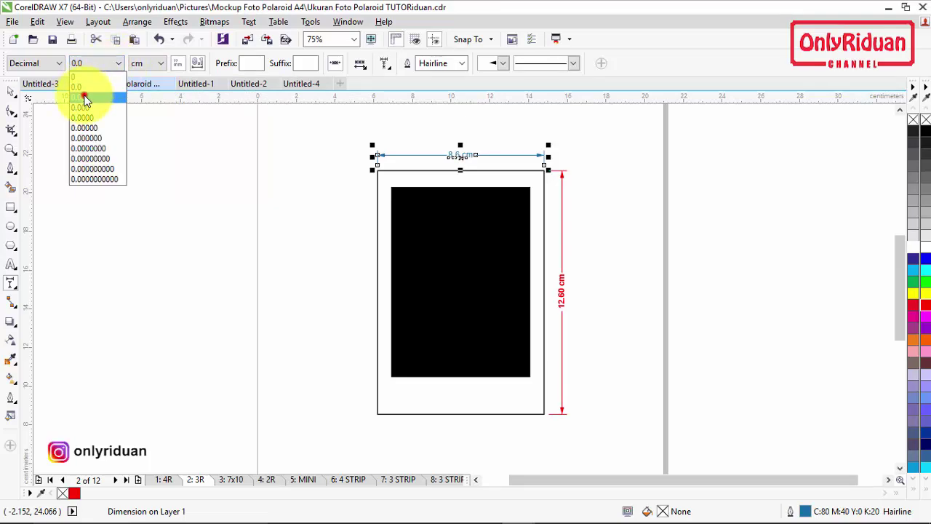
{"action": "left_click", "coordinate": [84, 99]}
{"action": "left_click", "coordinate": [120, 63]}
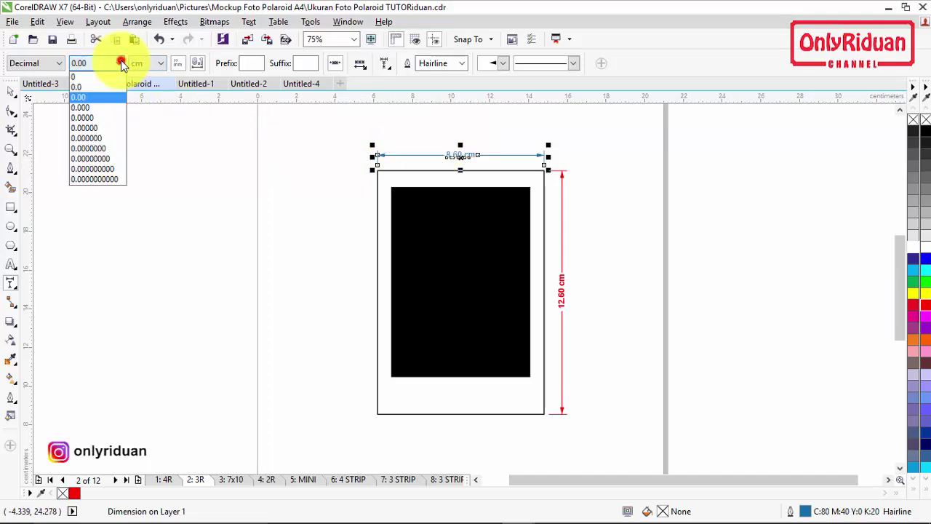
{"action": "left_click", "coordinate": [95, 87]}
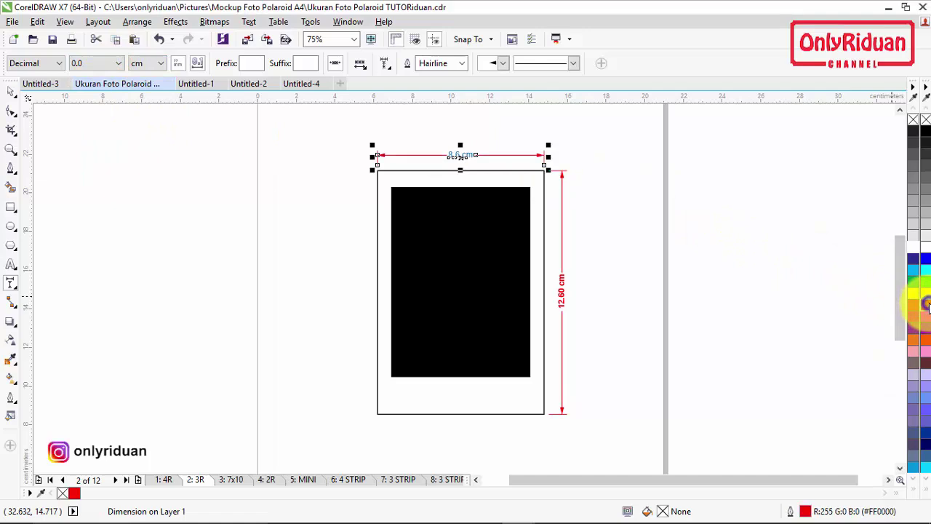
Format the frame's horizontal dimension with red 1.0 pt lines and bold red text
{"action": "left_click", "coordinate": [460, 64]}
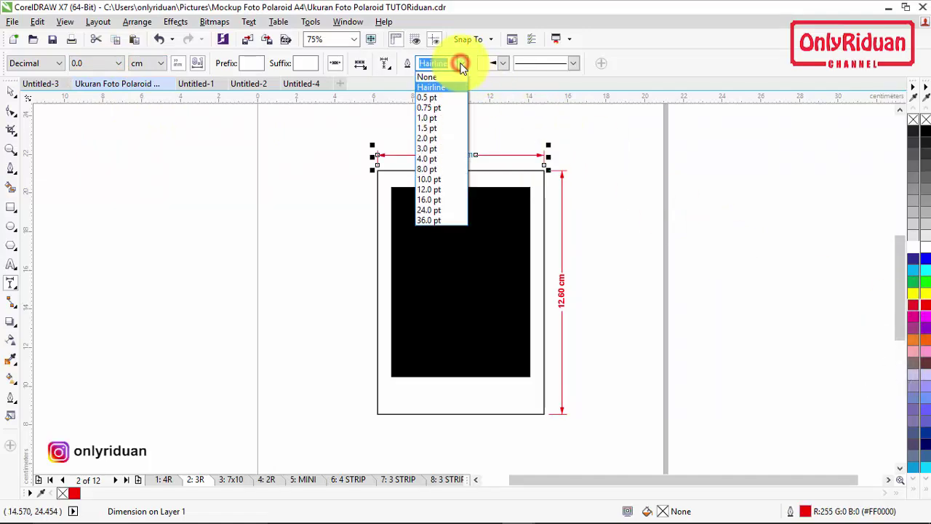
{"action": "left_click", "coordinate": [441, 117]}
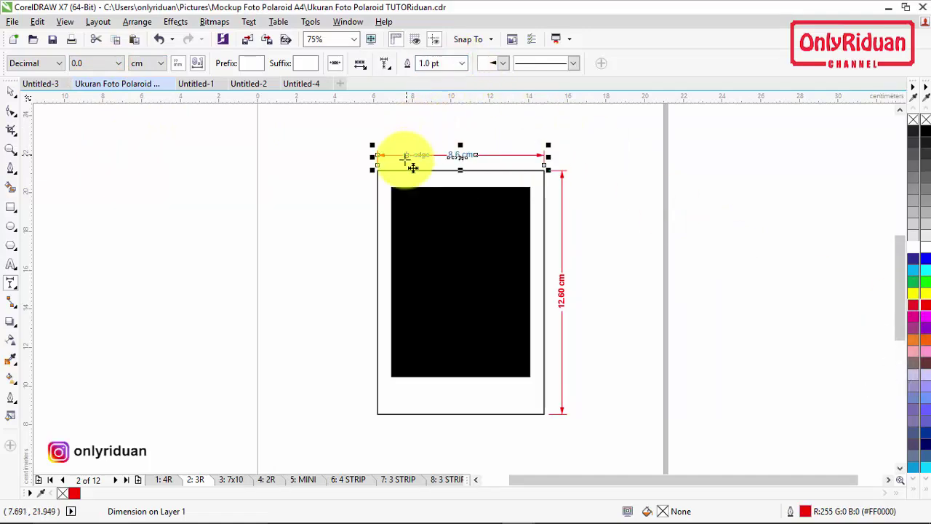
{"action": "left_click", "coordinate": [472, 168]}
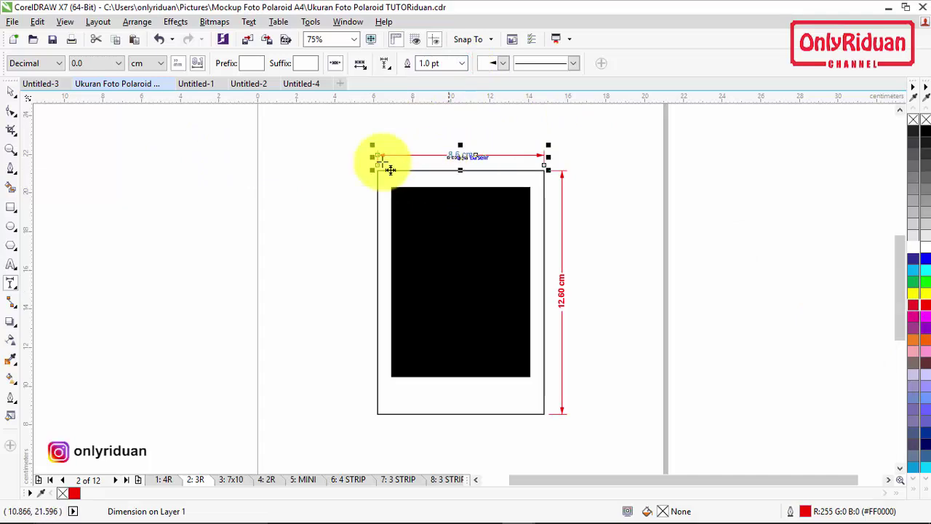
{"action": "left_click", "coordinate": [11, 91]}
{"action": "left_click", "coordinate": [173, 146]}
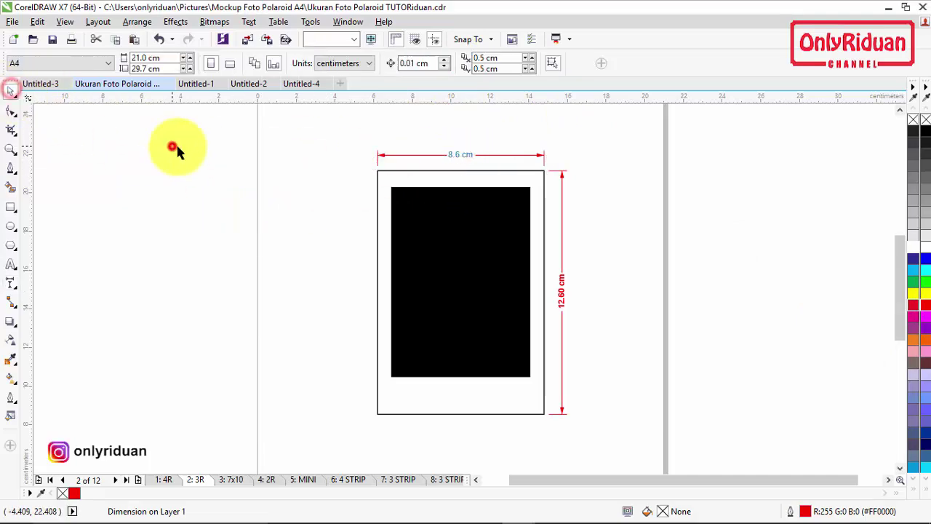
{"action": "left_click", "coordinate": [458, 154]}
{"action": "left_click", "coordinate": [496, 64]}
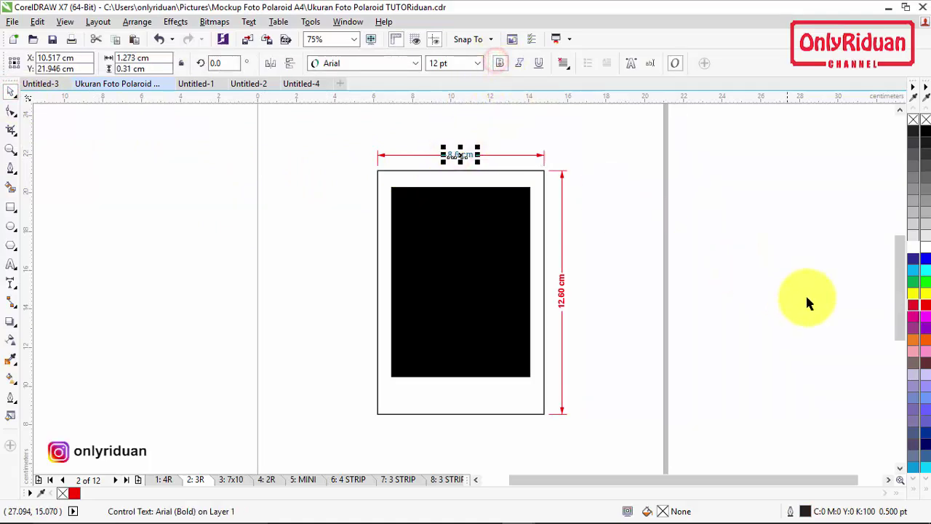
{"action": "left_click", "coordinate": [748, 270]}
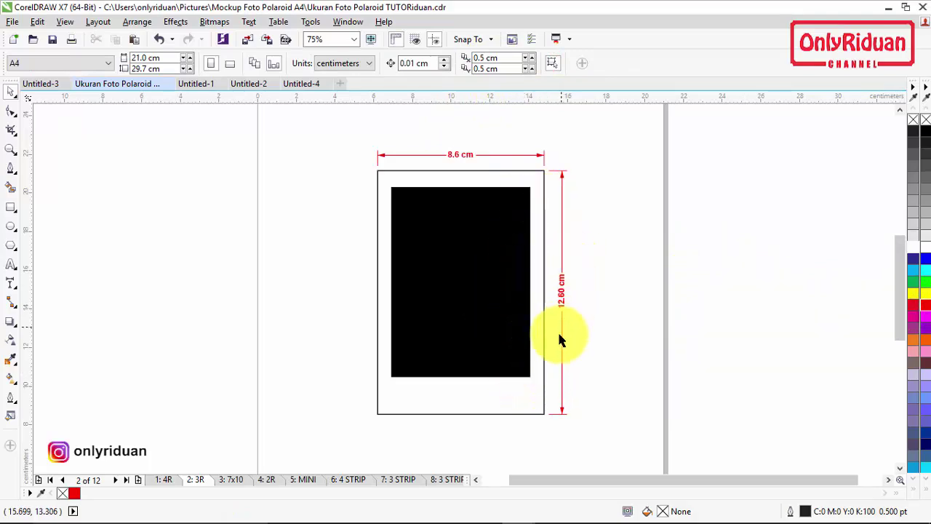
{"action": "left_click", "coordinate": [499, 398]}
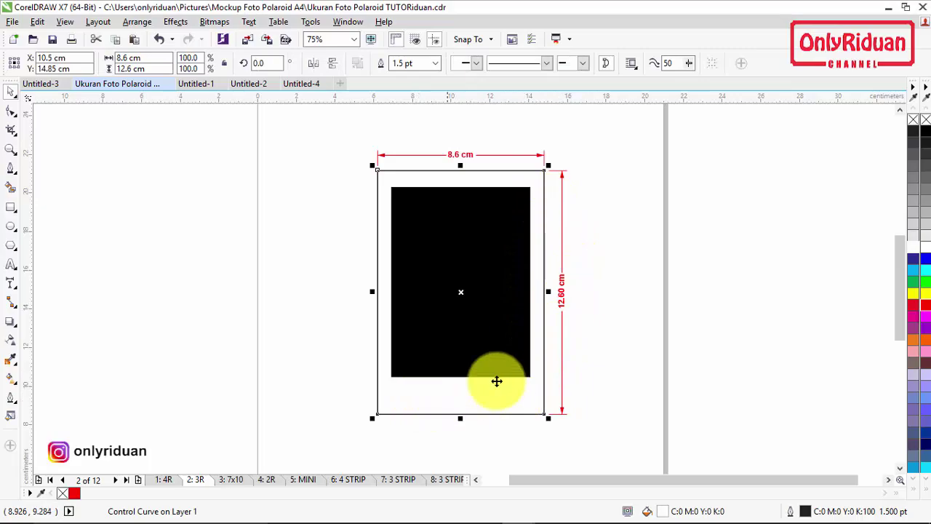